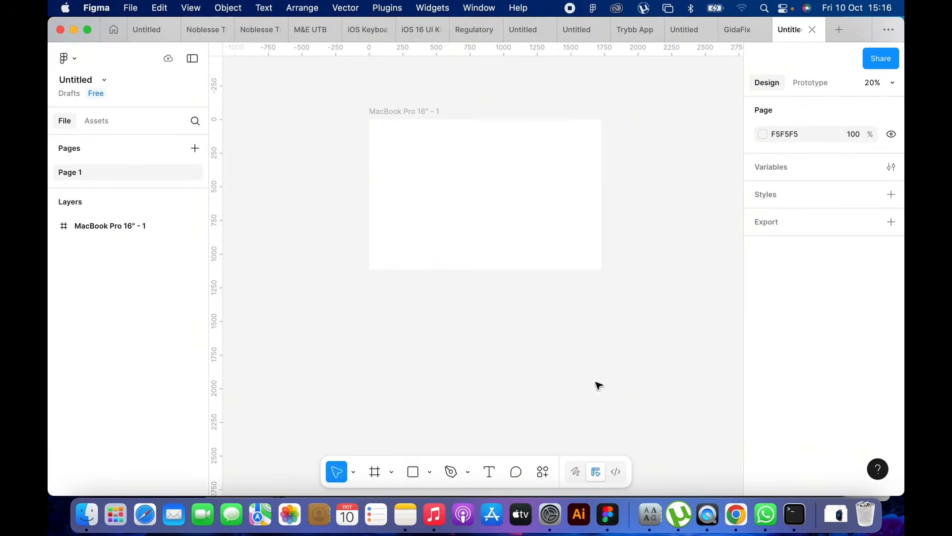
Step: Place the smartwatch image on the empty canvas below the MacBook Pro 16" frame and dismiss the unsaved-changes notice
{"action": "scroll", "coordinate": [597, 385], "scroll_direction": "down", "scroll_amount": 5}
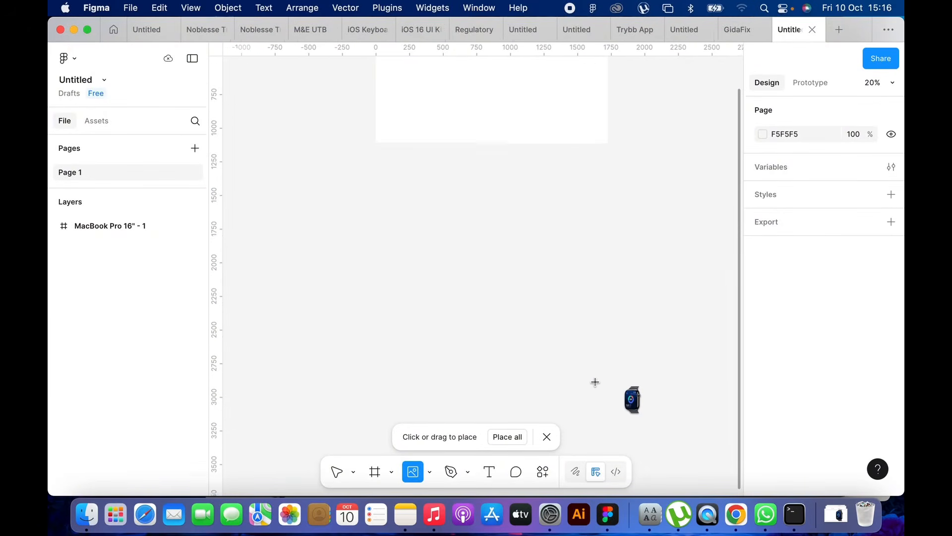
{"action": "left_click", "coordinate": [484, 288]}
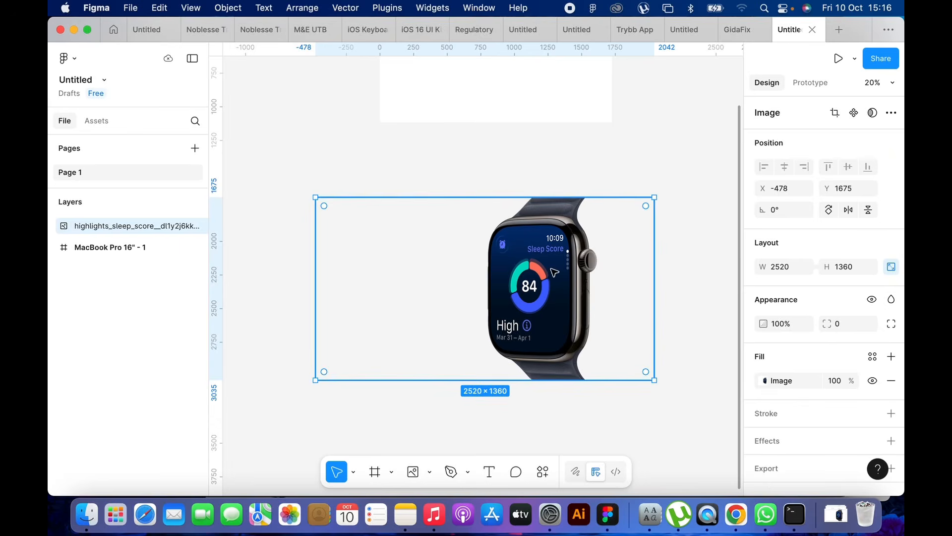
{"action": "scroll", "coordinate": [553, 272], "scroll_direction": "right", "scroll_amount": 2}
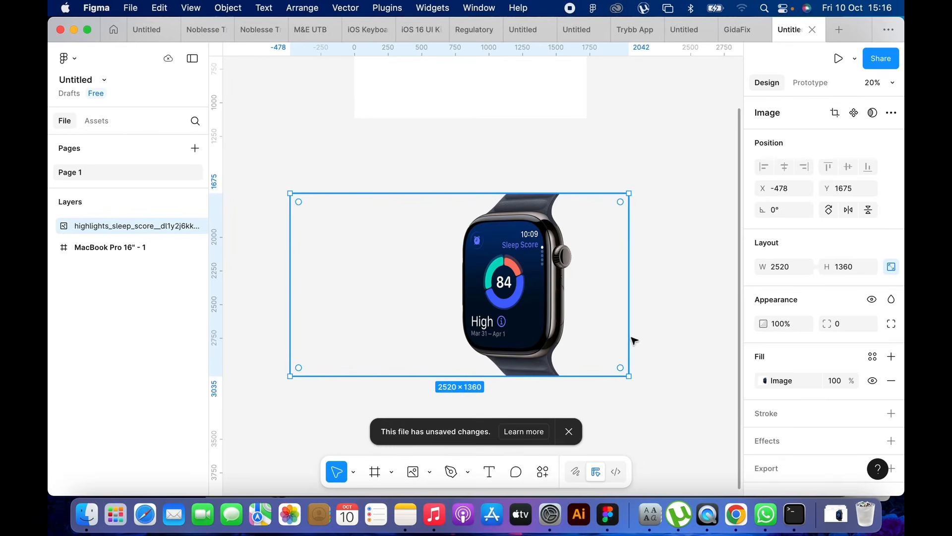
{"action": "left_click", "coordinate": [568, 434]}
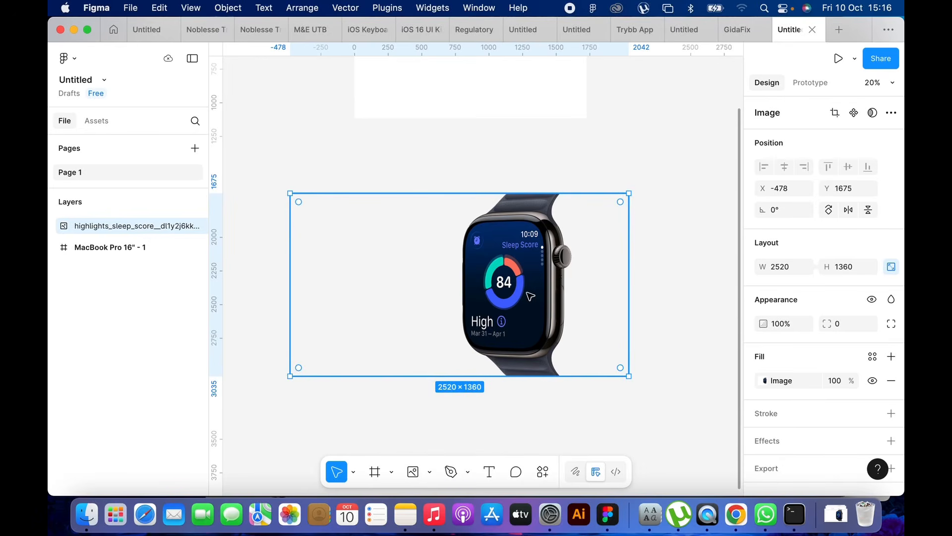
Step: Set the watch image's fill mode to Crop
{"action": "left_click", "coordinate": [764, 380]}
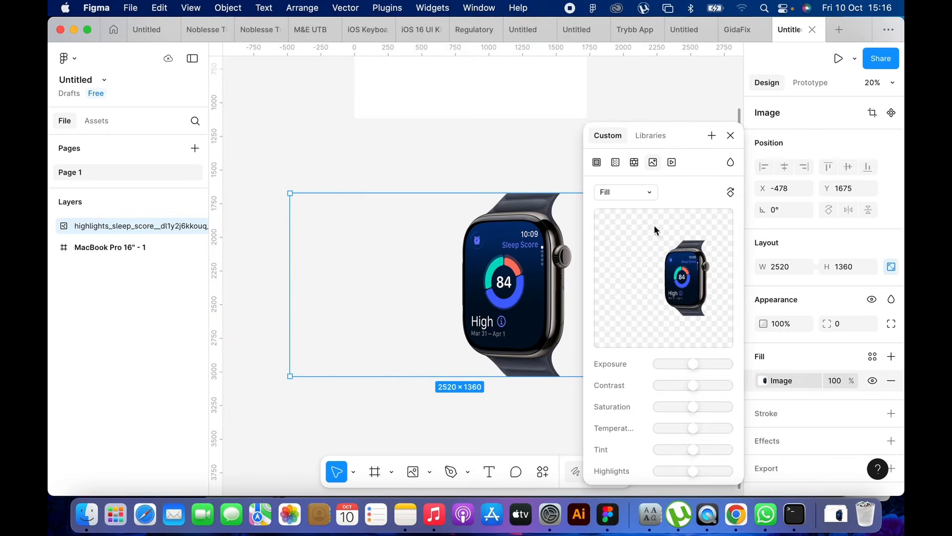
{"action": "left_click", "coordinate": [625, 191]}
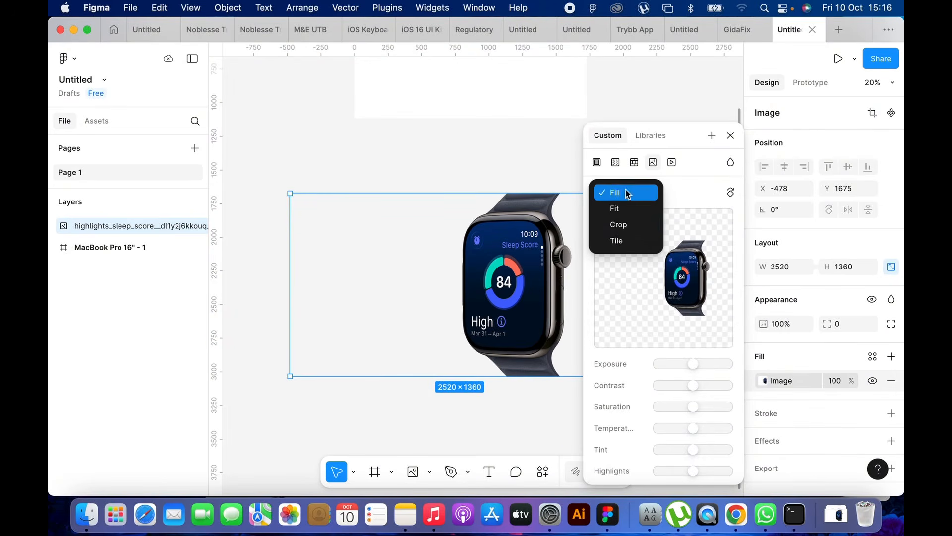
{"action": "left_click", "coordinate": [622, 224]}
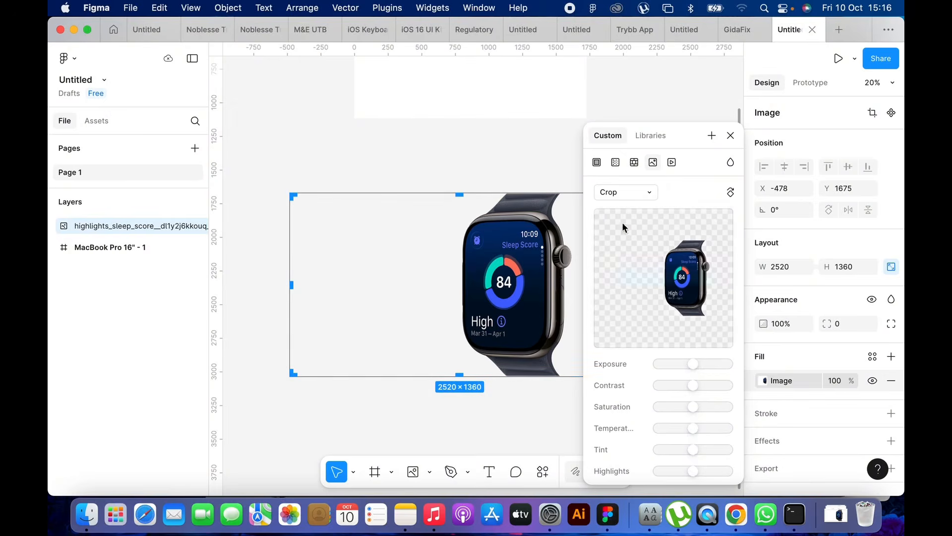
Step: Crop the empty space on both sides of the watch so the image is about 1210 × 1360, and close the fill settings
{"action": "scroll", "coordinate": [421, 242], "scroll_direction": "down", "scroll_amount": 2}
{"action": "scroll", "coordinate": [422, 242], "scroll_direction": "right", "scroll_amount": 2}
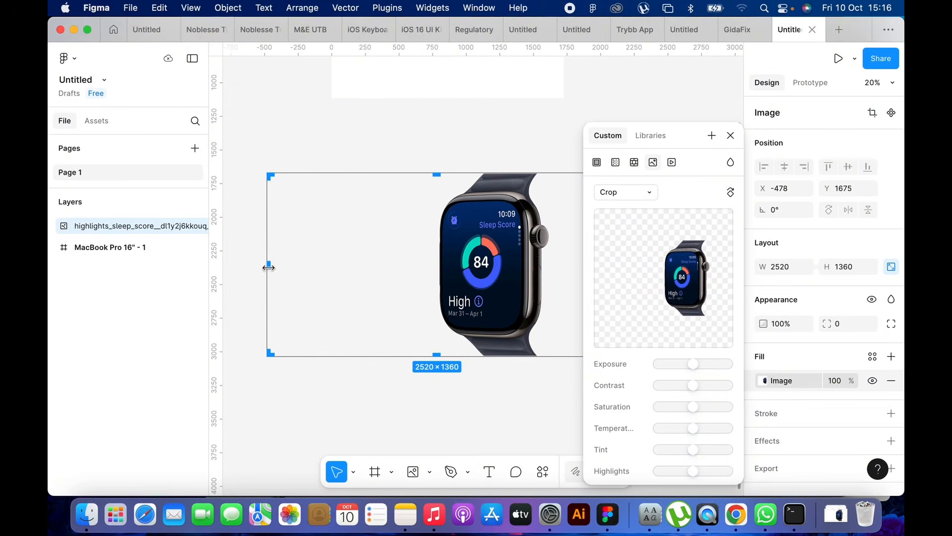
{"action": "left_click_drag", "start_coordinate": [269, 267], "coordinate": [395, 266]}
{"action": "scroll", "coordinate": [473, 227], "scroll_direction": "down", "scroll_amount": 2}
{"action": "scroll", "coordinate": [474, 227], "scroll_direction": "right", "scroll_amount": 3}
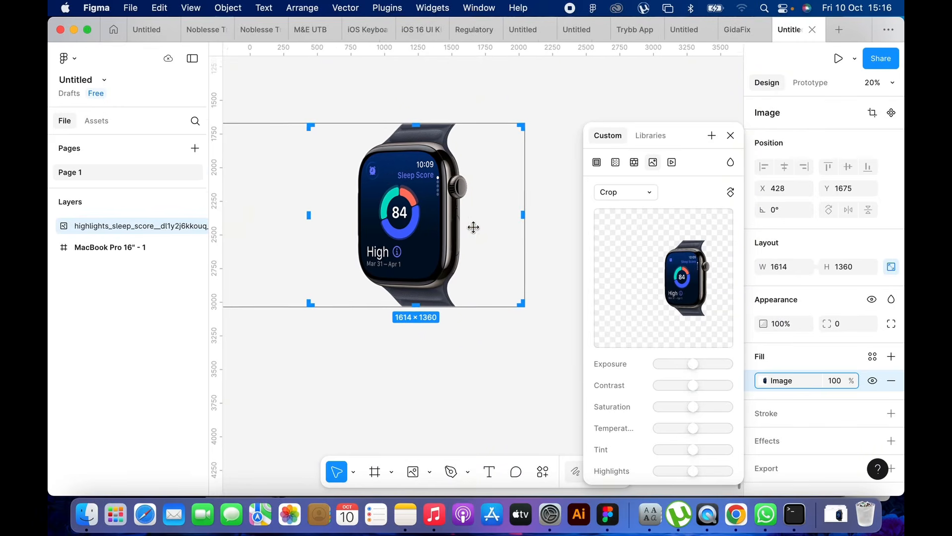
{"action": "scroll", "coordinate": [474, 227], "scroll_direction": "left", "scroll_amount": 2}
{"action": "scroll", "coordinate": [474, 228], "scroll_direction": "down", "scroll_amount": 1}
{"action": "left_click_drag", "start_coordinate": [329, 210], "coordinate": [358, 210]}
{"action": "left_click_drag", "start_coordinate": [543, 210], "coordinate": [520, 210]}
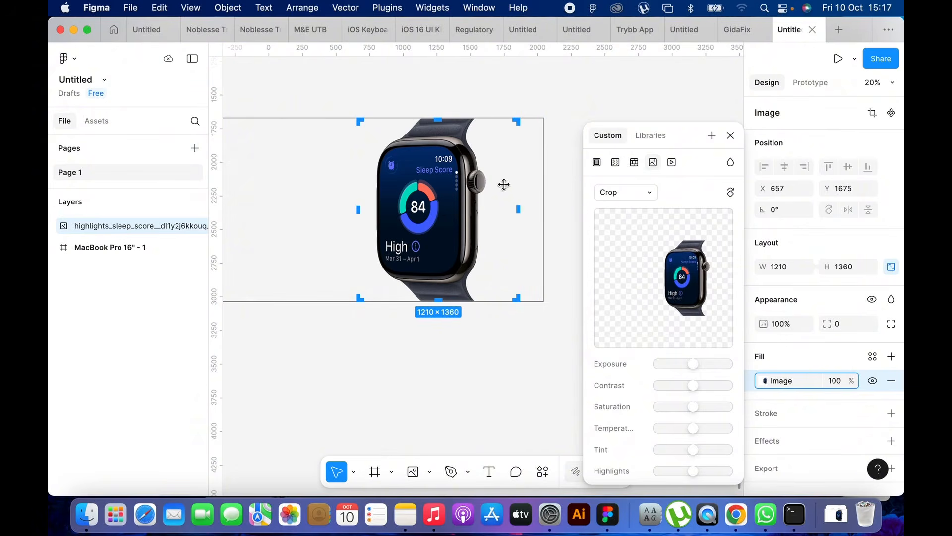
{"action": "key", "text": "Return"}
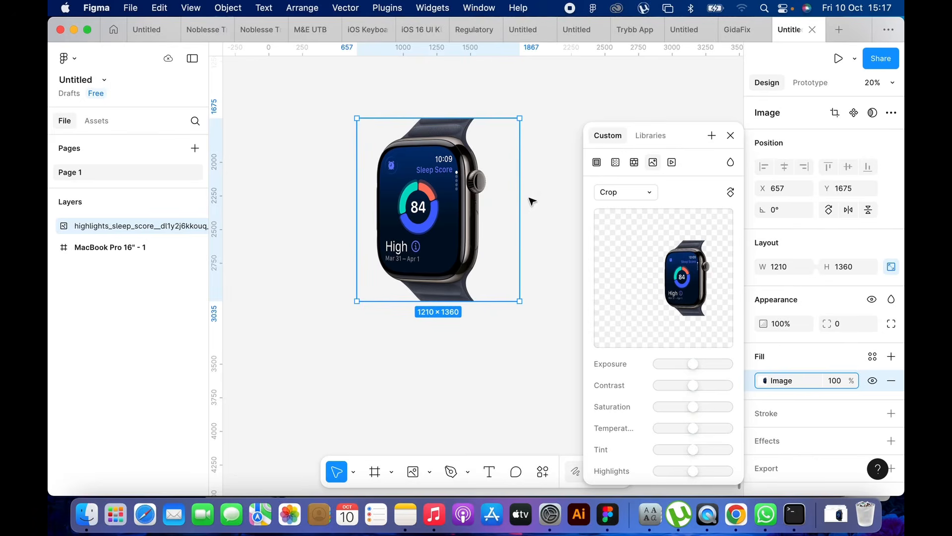
{"action": "left_click", "coordinate": [730, 135]}
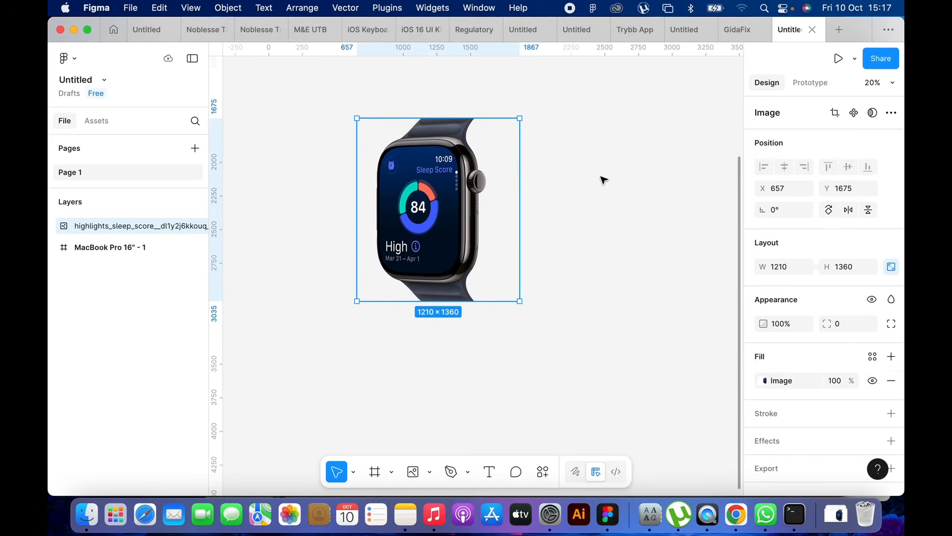
Step: Move the cropped watch image beside the MacBook Pro 16" frame and scale it proportionally to about 974 × 1094
{"action": "scroll", "coordinate": [603, 181], "scroll_direction": "up", "scroll_amount": 3}
{"action": "left_click", "coordinate": [604, 181]}
{"action": "scroll", "coordinate": [602, 182], "scroll_direction": "down", "scroll_amount": 3}
{"action": "scroll", "coordinate": [602, 183], "scroll_direction": "up", "scroll_amount": 2}
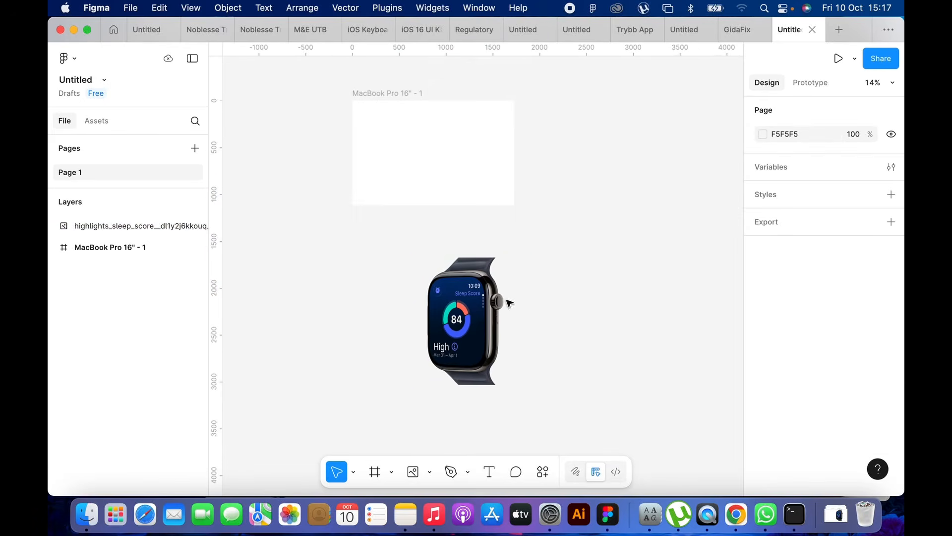
{"action": "left_click", "coordinate": [508, 301]}
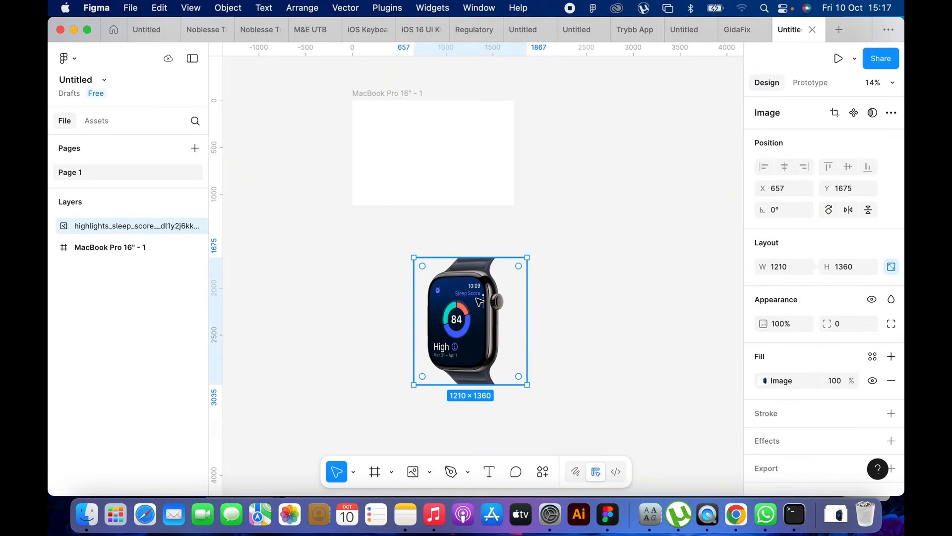
{"action": "left_click_drag", "start_coordinate": [479, 301], "coordinate": [599, 132]}
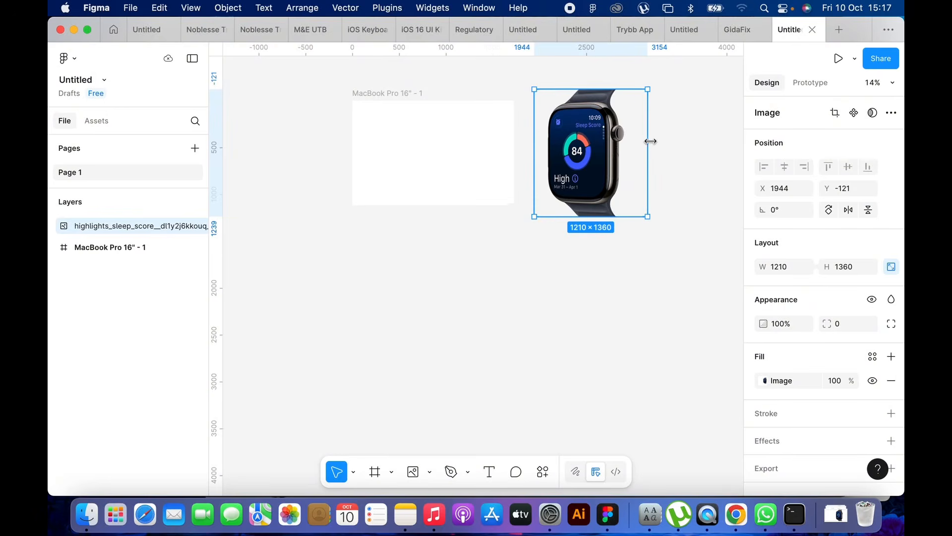
{"action": "left_click_drag", "start_coordinate": [649, 140], "coordinate": [624, 140]}
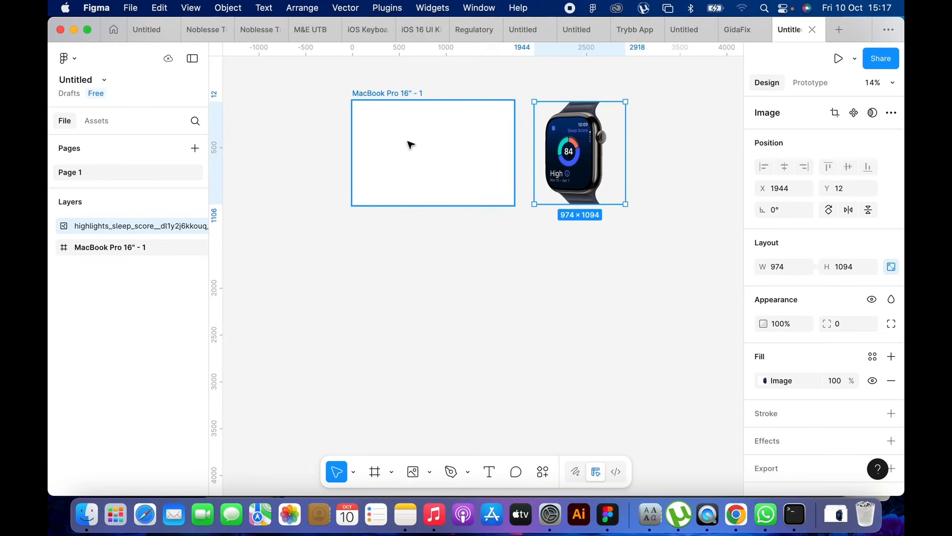
Step: Move the watch image down to about X 1887, Y 1657, below and to the right of the MacBook Pro 16" frame
{"action": "left_click", "coordinate": [395, 96]}
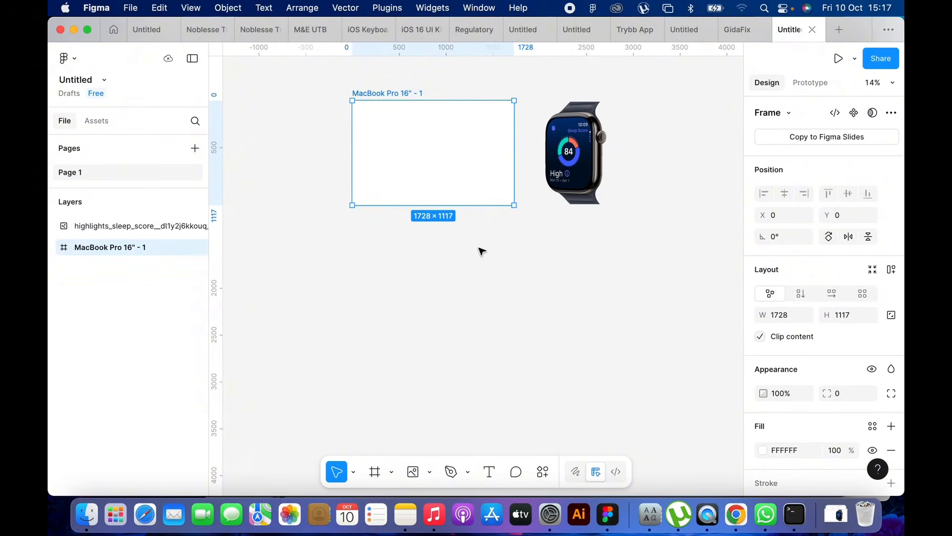
{"action": "left_click", "coordinate": [593, 129]}
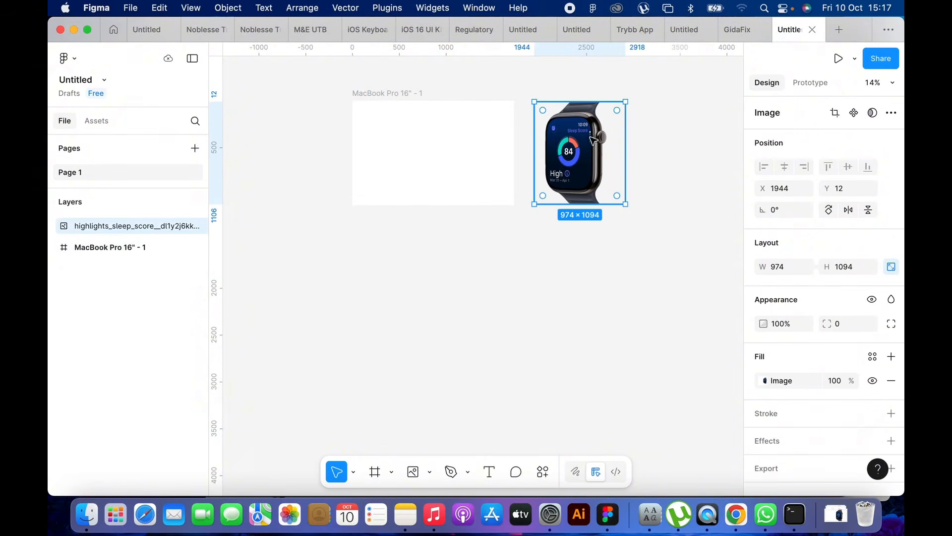
{"action": "left_click_drag", "start_coordinate": [581, 122], "coordinate": [576, 276]}
{"action": "scroll", "coordinate": [506, 291], "scroll_direction": "left", "scroll_amount": 2}
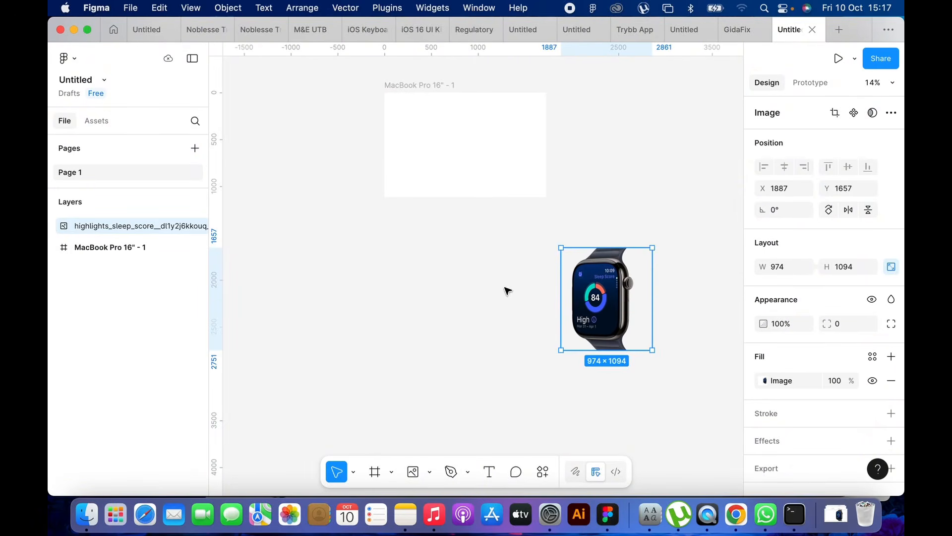
Step: Draw a square frame about 1051 × 1051 below the MacBook Pro 16" frame, beside the watch image
{"action": "left_click", "coordinate": [375, 471]}
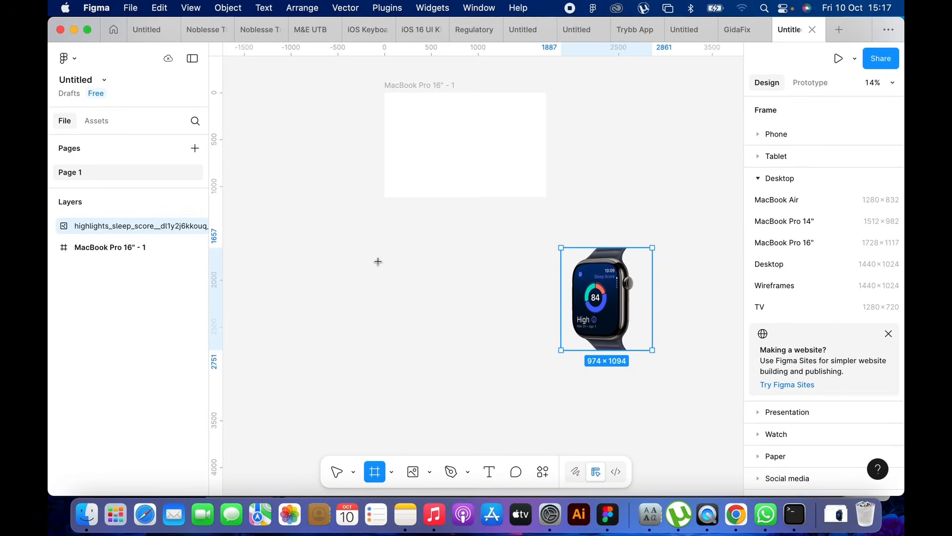
{"action": "left_click_drag", "start_coordinate": [378, 261], "coordinate": [468, 358]}
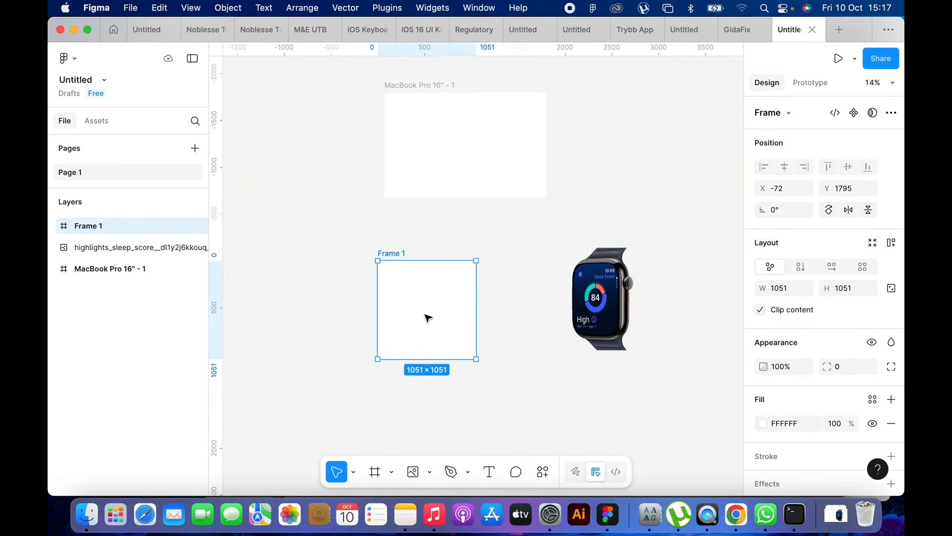
{"action": "scroll", "coordinate": [443, 306], "scroll_direction": "right", "scroll_amount": 2}
{"action": "scroll", "coordinate": [443, 305], "scroll_direction": "down", "scroll_amount": 1}
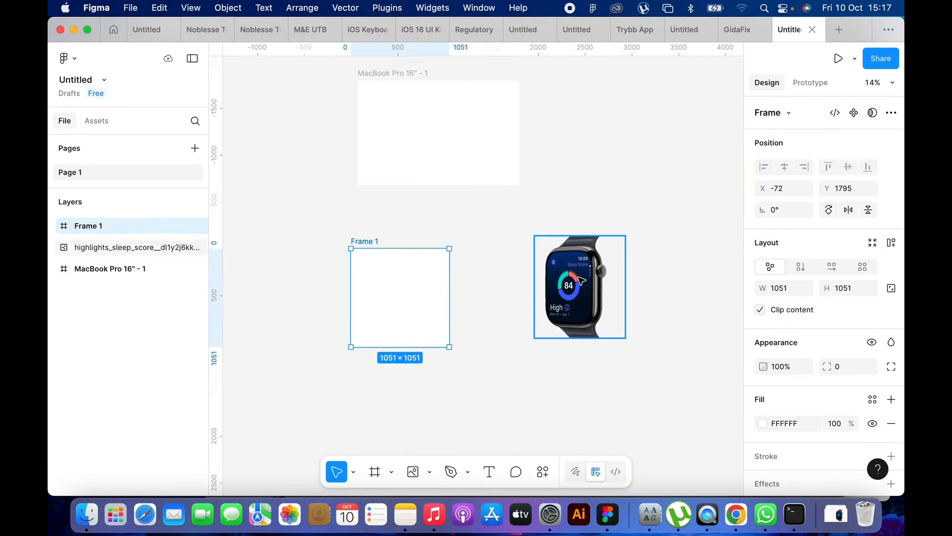
Step: Duplicate the watch image twice to the right, forming a row of three evenly spaced watches at the same height
{"action": "scroll", "coordinate": [581, 280], "scroll_direction": "up", "scroll_amount": 3}
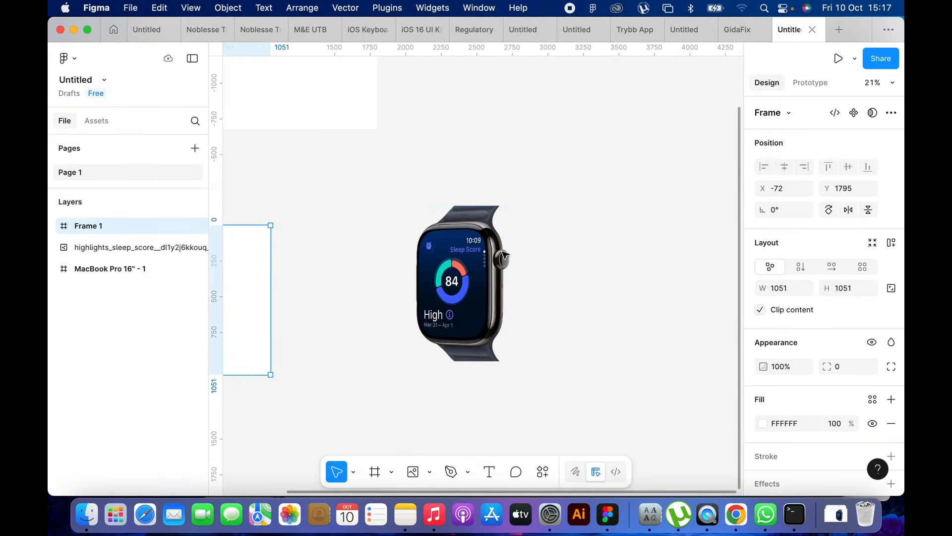
{"action": "left_click", "coordinate": [443, 272]}
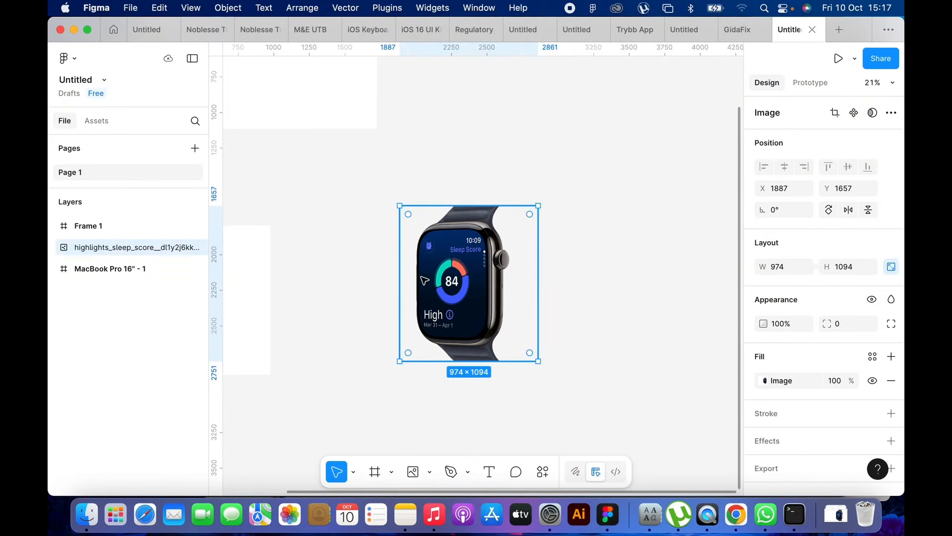
{"action": "left_click_drag", "start_coordinate": [425, 281], "coordinate": [568, 278]}
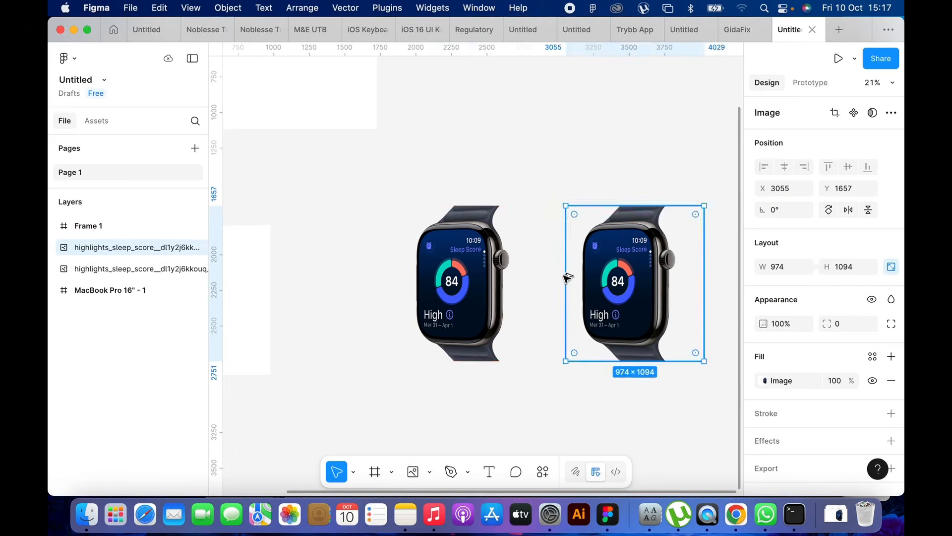
{"action": "scroll", "coordinate": [510, 270], "scroll_direction": "right", "scroll_amount": 5}
{"action": "key", "text": "super+d"}
{"action": "scroll", "coordinate": [513, 271], "scroll_direction": "down", "scroll_amount": 2}
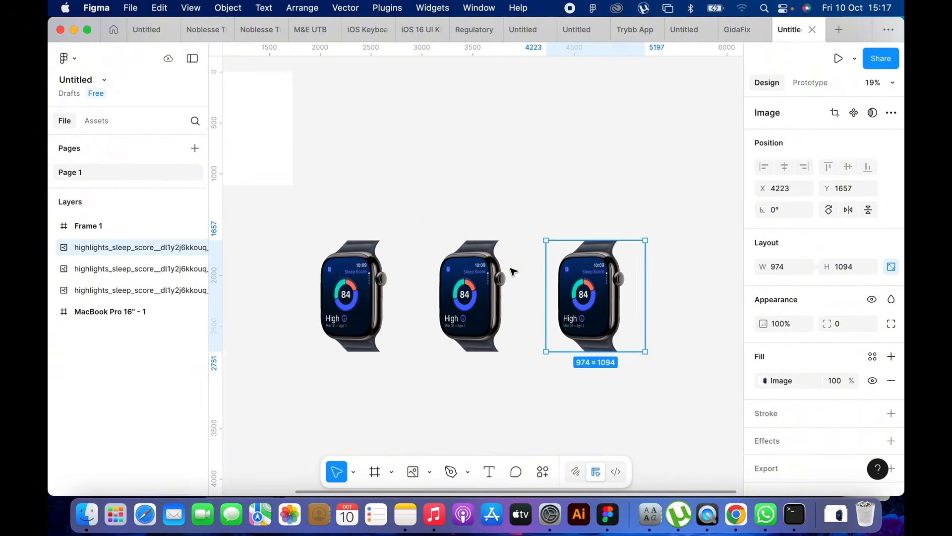
{"action": "scroll", "coordinate": [510, 270], "scroll_direction": "down", "scroll_amount": 1}
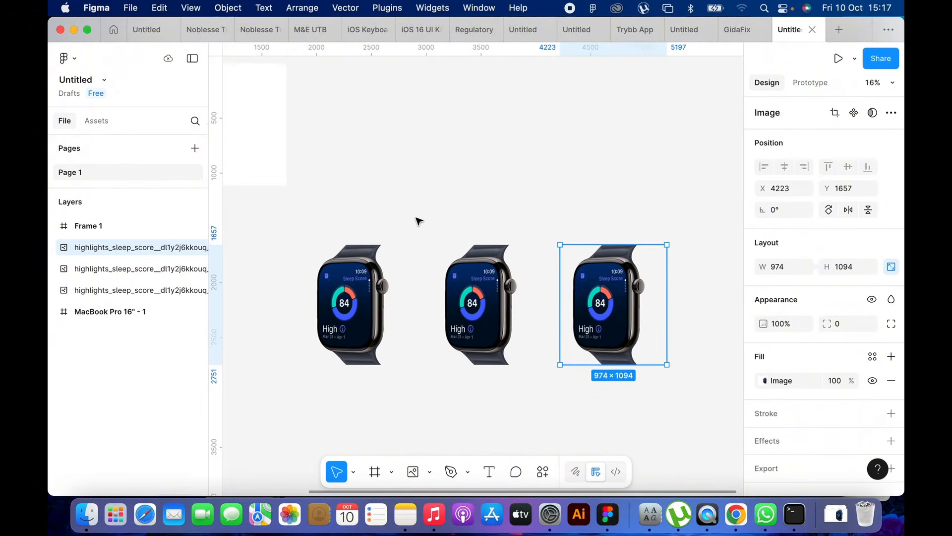
{"action": "scroll", "coordinate": [419, 219], "scroll_direction": "up", "scroll_amount": 1}
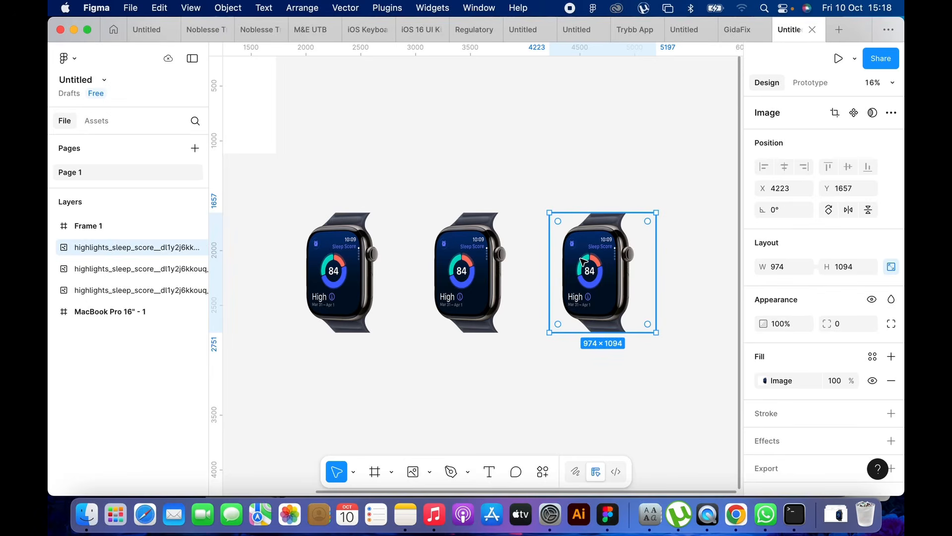
{"action": "left_click", "coordinate": [515, 180]}
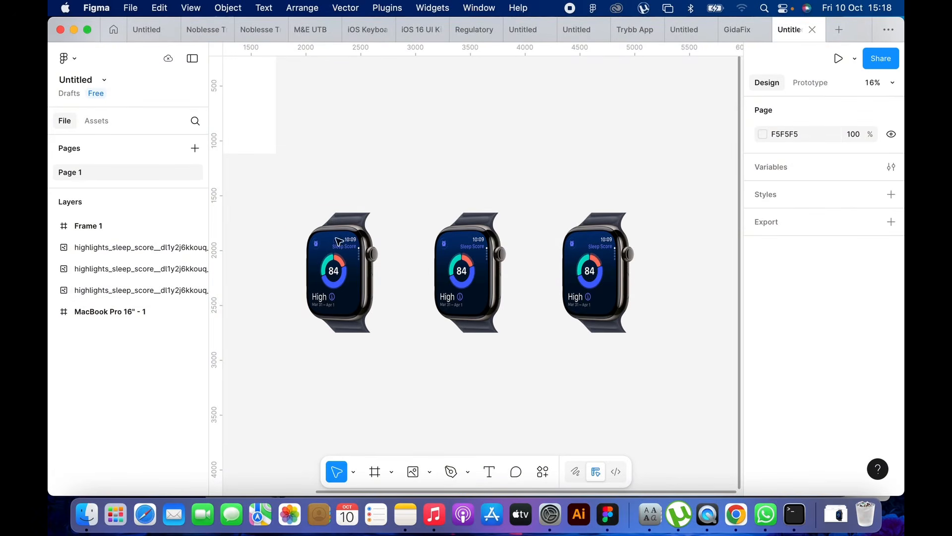
{"action": "scroll", "coordinate": [331, 256], "scroll_direction": "up", "scroll_amount": 5}
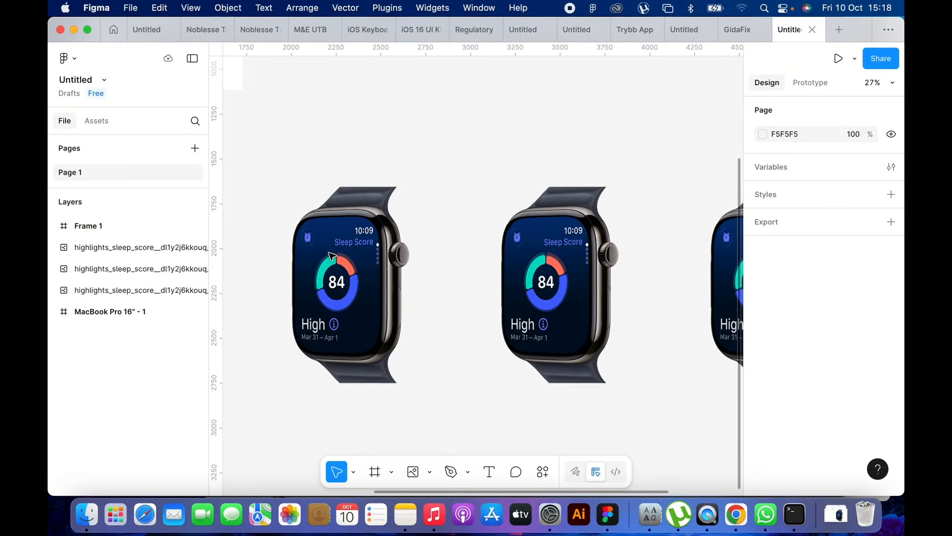
{"action": "scroll", "coordinate": [353, 261], "scroll_direction": "down", "scroll_amount": 3}
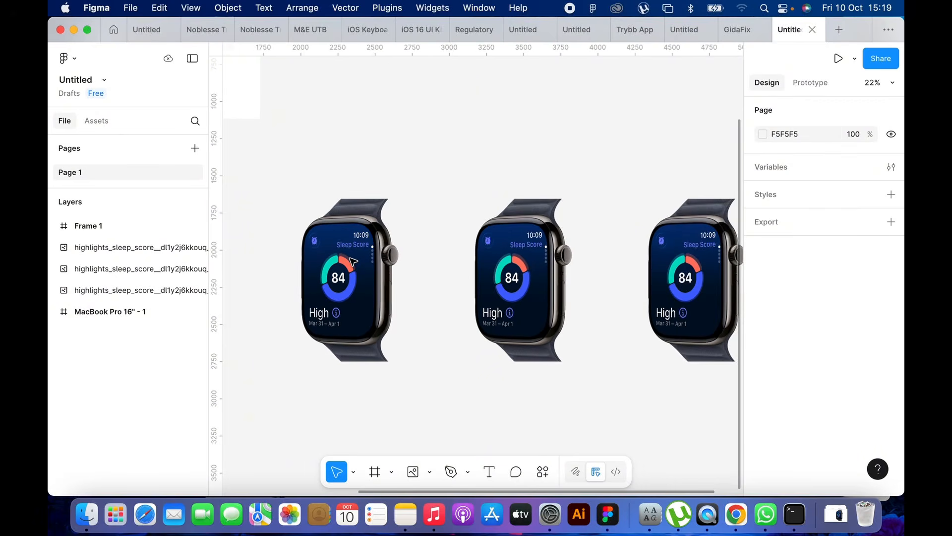
{"action": "scroll", "coordinate": [352, 261], "scroll_direction": "right", "scroll_amount": 2}
{"action": "scroll", "coordinate": [353, 260], "scroll_direction": "down", "scroll_amount": 1}
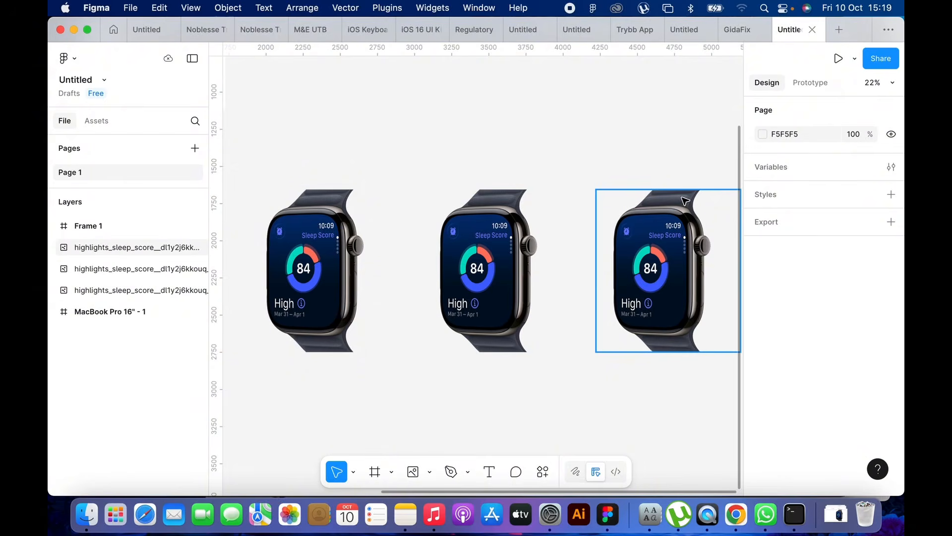
{"action": "scroll", "coordinate": [563, 266], "scroll_direction": "down", "scroll_amount": 3}
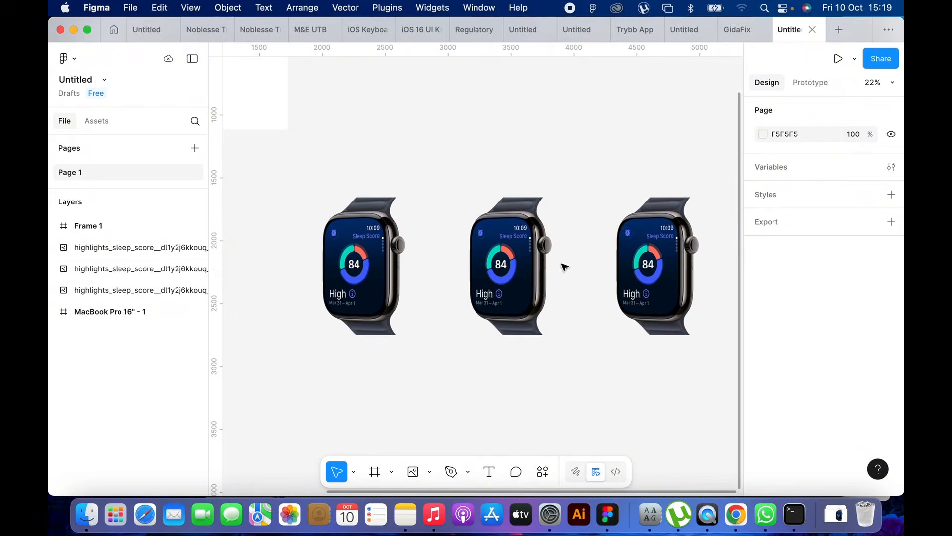
{"action": "scroll", "coordinate": [563, 266], "scroll_direction": "left", "scroll_amount": 5}
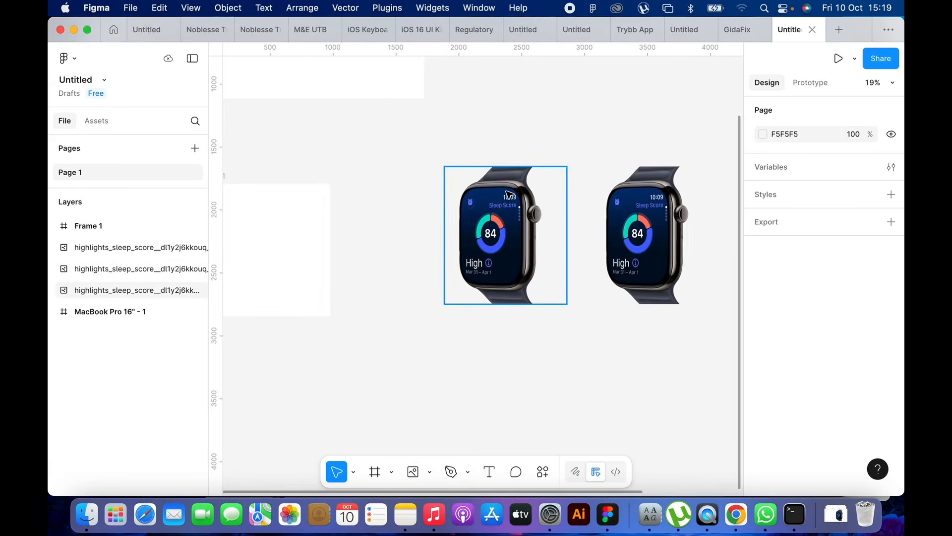
{"action": "scroll", "coordinate": [508, 194], "scroll_direction": "up", "scroll_amount": 5}
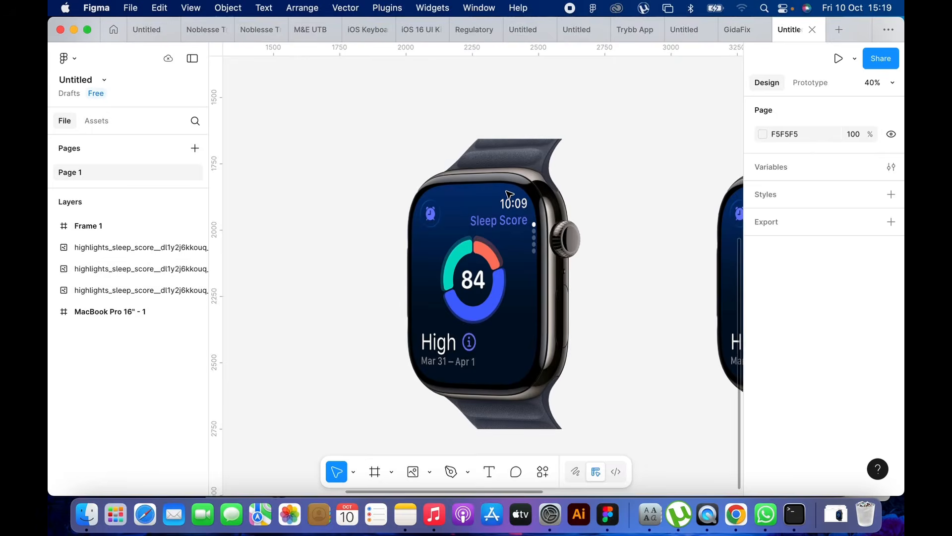
Step: Start a Pen path on the first watch's screen, tracing its top edge and curving around the upper-right corner
{"action": "left_click", "coordinate": [451, 473]}
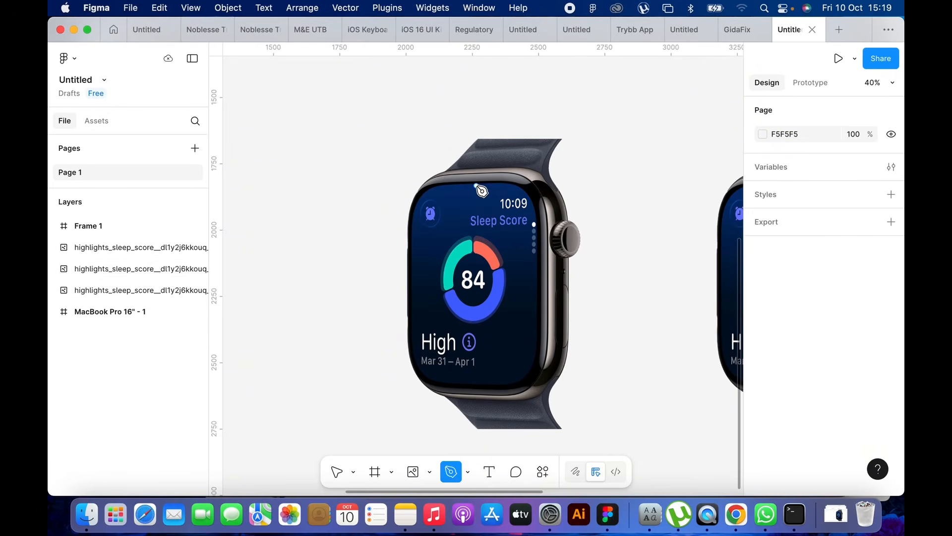
{"action": "scroll", "coordinate": [479, 188], "scroll_direction": "up", "scroll_amount": 3}
{"action": "scroll", "coordinate": [476, 188], "scroll_direction": "up", "scroll_amount": 5}
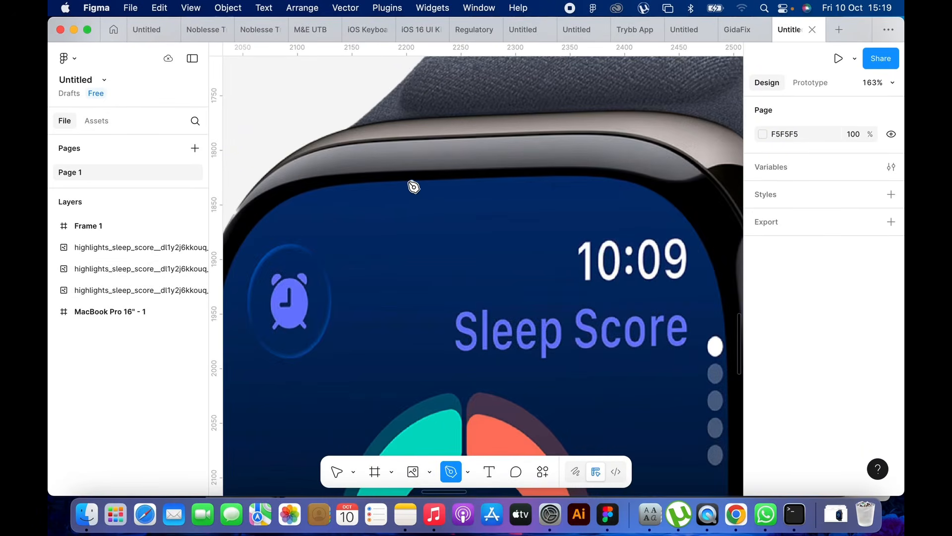
{"action": "left_click", "coordinate": [409, 182]}
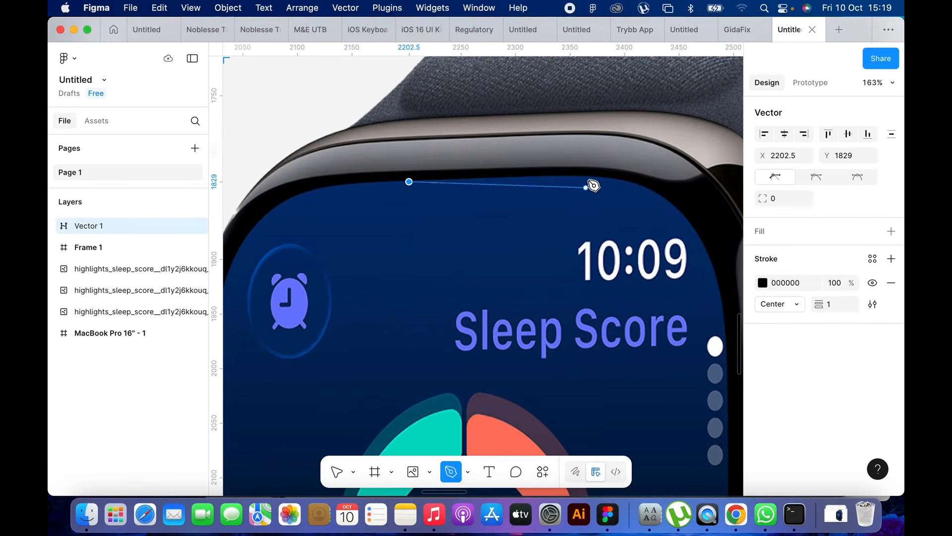
{"action": "left_click", "coordinate": [590, 176]}
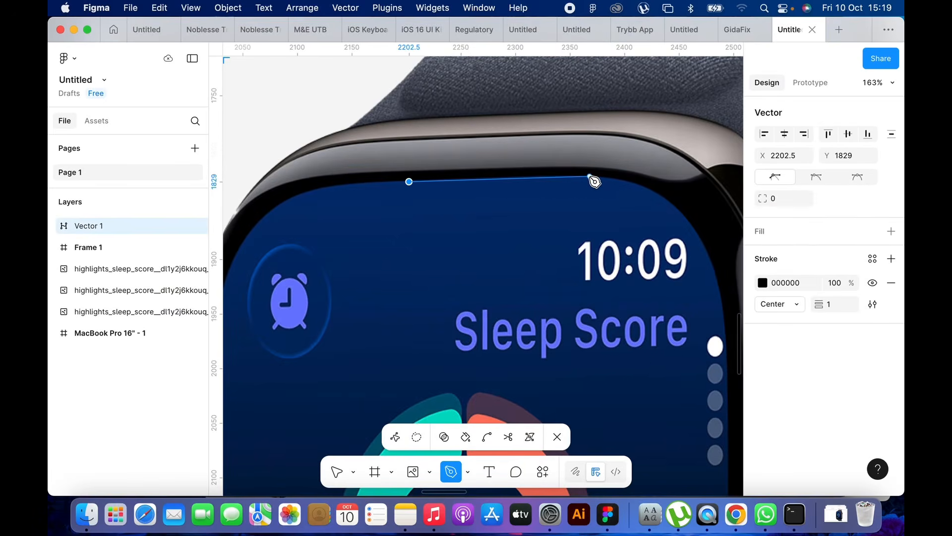
{"action": "scroll", "coordinate": [594, 182], "scroll_direction": "right", "scroll_amount": 4}
{"action": "scroll", "coordinate": [594, 181], "scroll_direction": "down", "scroll_amount": 2}
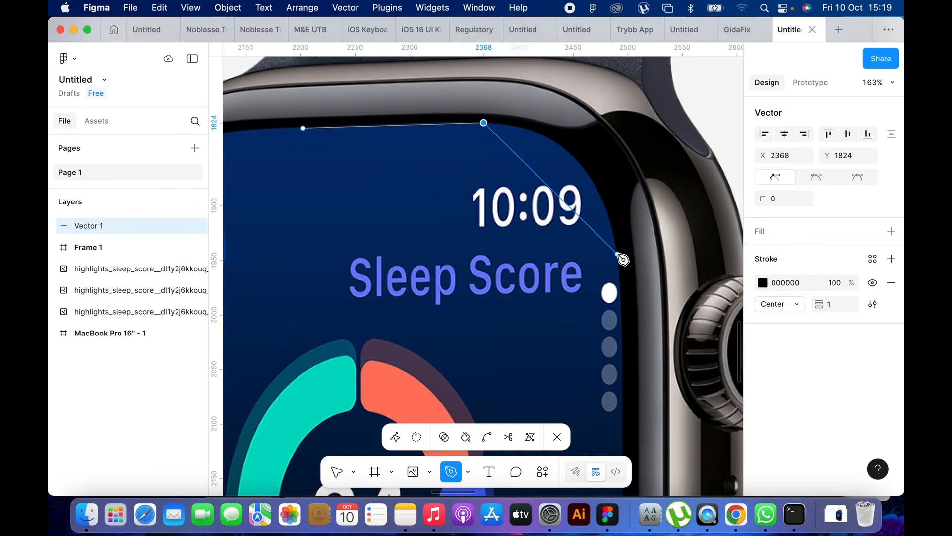
{"action": "left_click_drag", "start_coordinate": [618, 254], "coordinate": [637, 394]}
Step: Continue the screen path down the right edge of the first watch's display towards the lower-right corner
{"action": "scroll", "coordinate": [638, 392], "scroll_direction": "down", "scroll_amount": 5}
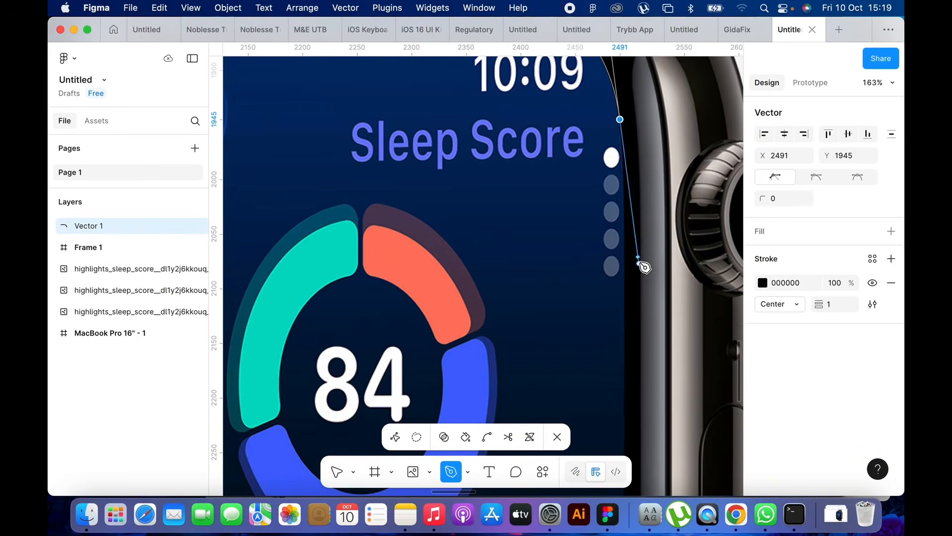
{"action": "left_click", "coordinate": [638, 258]}
{"action": "left_click_drag", "start_coordinate": [638, 257], "coordinate": [621, 126]}
{"action": "left_click", "coordinate": [626, 258]}
{"action": "scroll", "coordinate": [635, 263], "scroll_direction": "down", "scroll_amount": 10}
{"action": "left_click", "coordinate": [642, 277]}
{"action": "scroll", "coordinate": [640, 275], "scroll_direction": "down", "scroll_amount": 6}
{"action": "scroll", "coordinate": [590, 233], "scroll_direction": "up", "scroll_amount": 1}
Step: Trace the bottom edge of the first watch's screen and curve the path around the lower-left corner
{"action": "left_click_drag", "start_coordinate": [550, 295], "coordinate": [393, 290]}
{"action": "scroll", "coordinate": [401, 299], "scroll_direction": "left", "scroll_amount": 3}
{"action": "scroll", "coordinate": [394, 290], "scroll_direction": "up", "scroll_amount": 3}
{"action": "scroll", "coordinate": [392, 288], "scroll_direction": "down", "scroll_amount": 1}
{"action": "left_click_drag", "start_coordinate": [344, 240], "coordinate": [344, 112]}
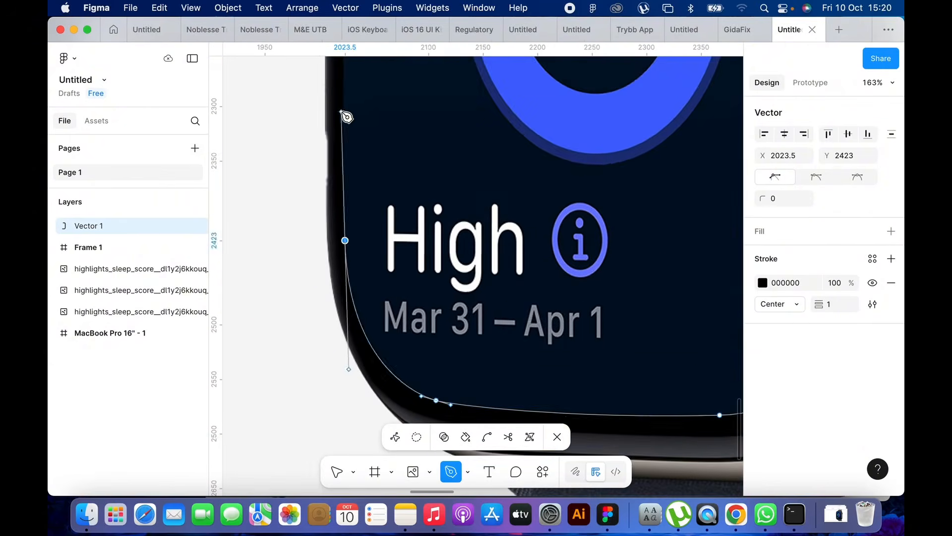
Step: Trace the screen's left edge and upper-left corner, close the path at its starting point and finish drawing
{"action": "scroll", "coordinate": [343, 112], "scroll_direction": "down", "scroll_amount": 1}
{"action": "scroll", "coordinate": [342, 110], "scroll_direction": "up", "scroll_amount": 4}
{"action": "left_click", "coordinate": [321, 95]}
{"action": "scroll", "coordinate": [318, 100], "scroll_direction": "up", "scroll_amount": 6}
{"action": "left_click", "coordinate": [276, 289]}
{"action": "mouse_move", "coordinate": [372, 143]}
{"action": "left_mouse_down"}
{"action": "mouse_move", "coordinate": [479, 128]}
{"action": "mouse_move", "coordinate": [422, 141]}
{"action": "left_mouse_up"}
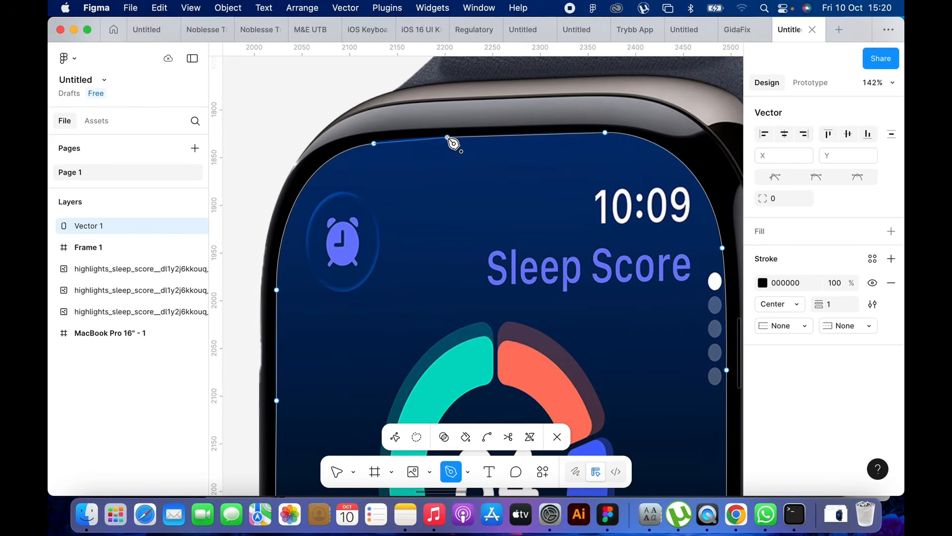
{"action": "left_click", "coordinate": [447, 136]}
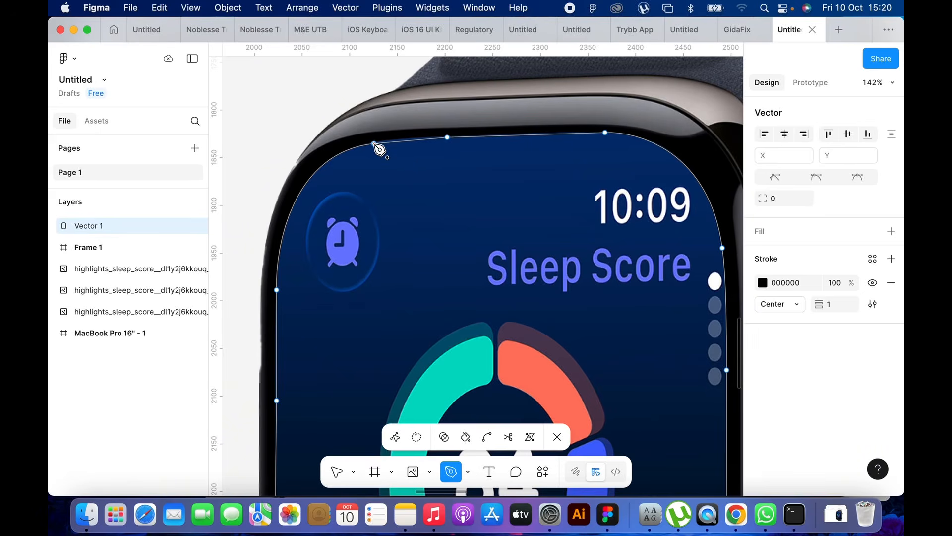
{"action": "key", "text": "Escape"}
{"action": "key", "text": "Escape"}
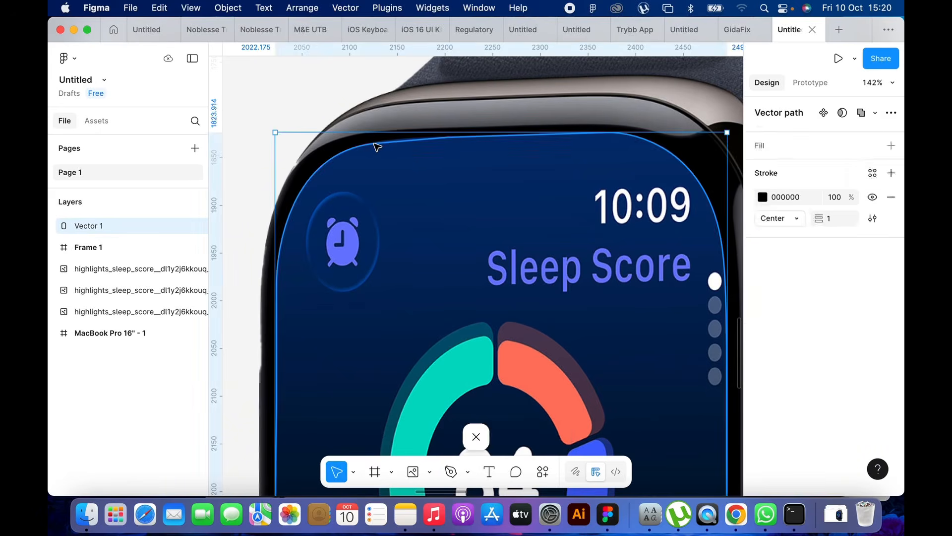
Step: Adjust the screen path's upper-left anchor point to about X 2128.5, Y 1832.5 and leave vector editing
{"action": "double_click", "coordinate": [376, 147]}
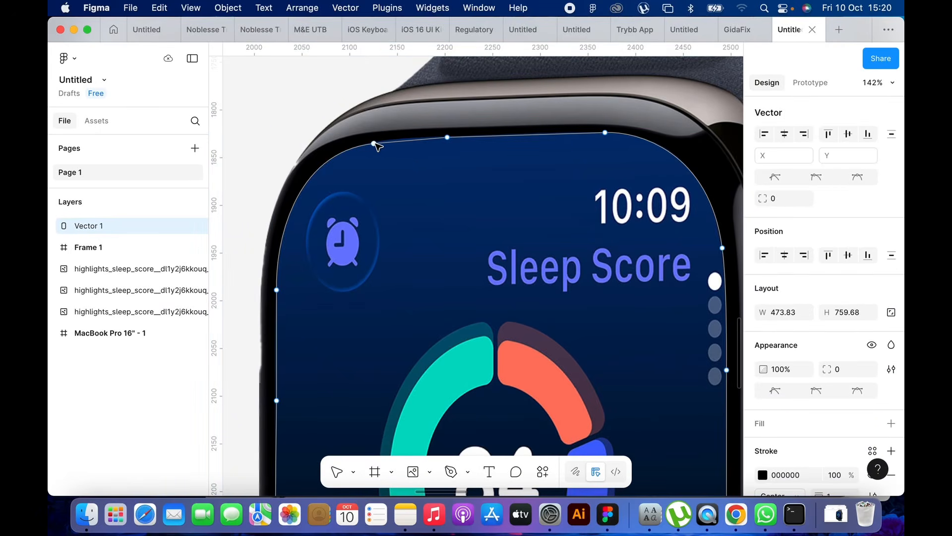
{"action": "left_click", "coordinate": [374, 143]}
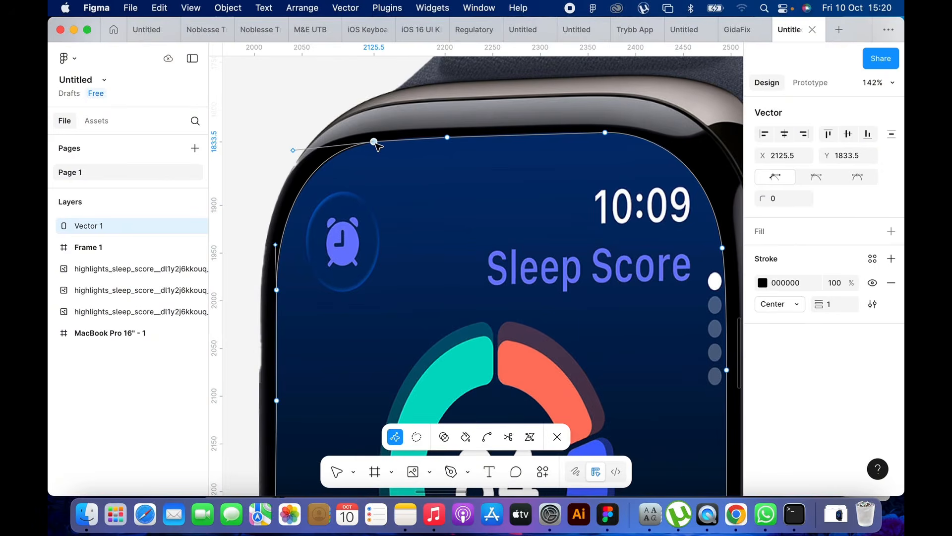
{"action": "left_click_drag", "start_coordinate": [375, 144], "coordinate": [378, 143]}
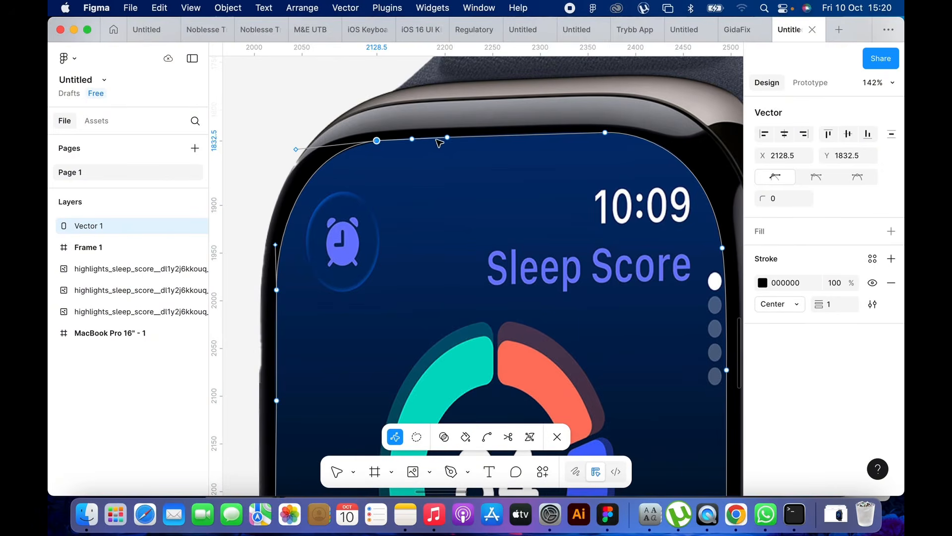
{"action": "left_click", "coordinate": [446, 138]}
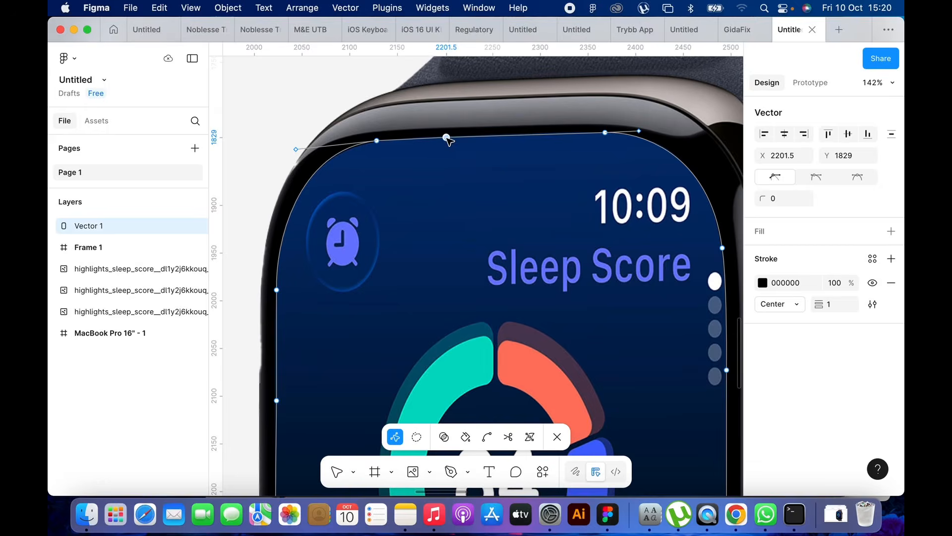
{"action": "scroll", "coordinate": [346, 175], "scroll_direction": "down", "scroll_amount": 6}
{"action": "key", "text": "Escape"}
{"action": "key", "text": "Escape"}
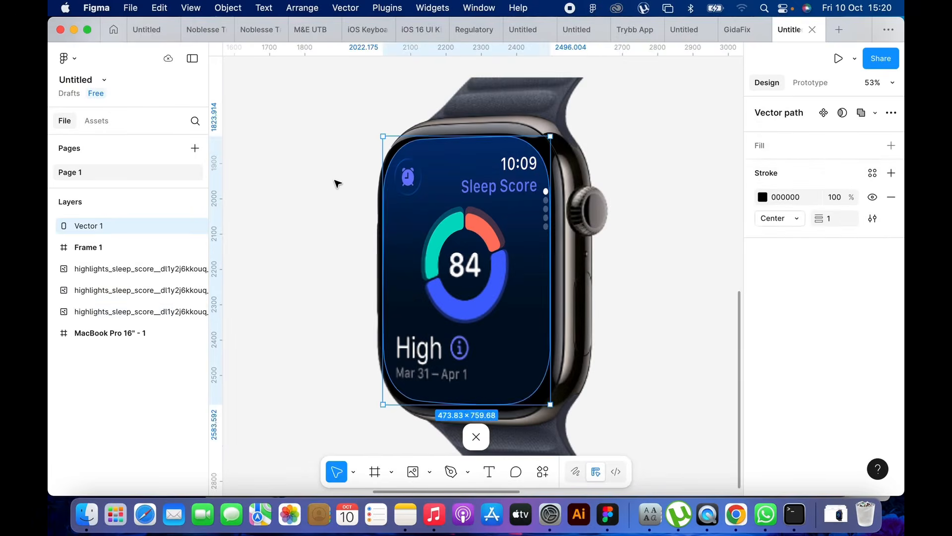
Step: Give the first watch's screen shape a D9D9D9 fill at 100% and remove its black stroke
{"action": "left_click", "coordinate": [373, 179]}
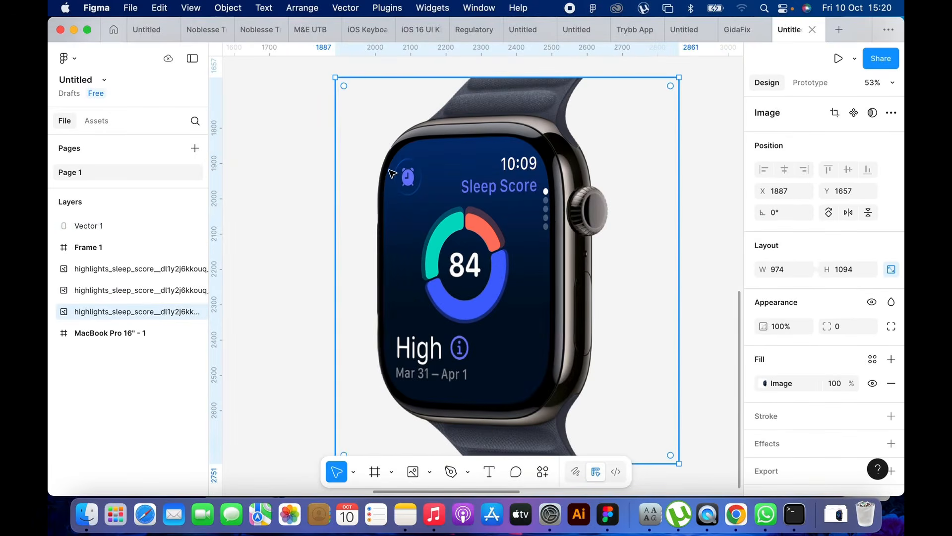
{"action": "left_click", "coordinate": [391, 172]}
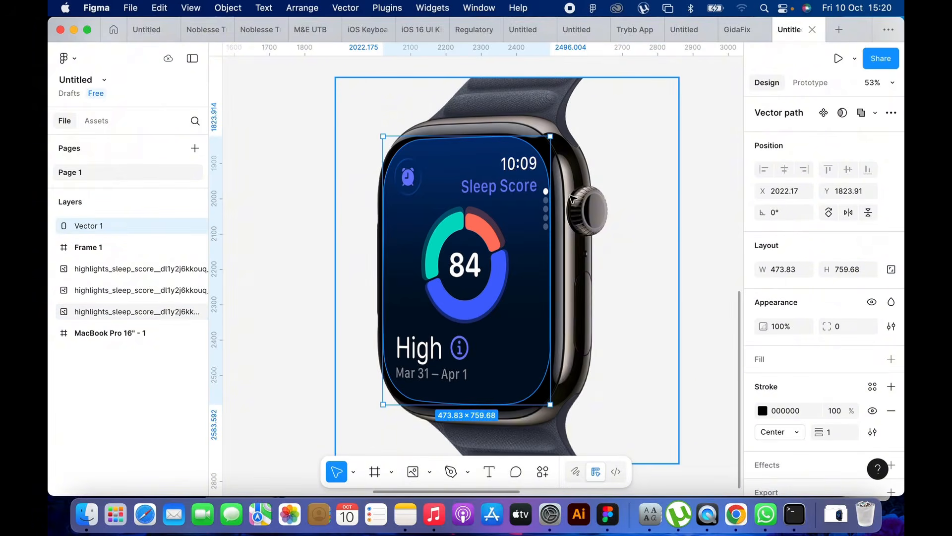
{"action": "scroll", "coordinate": [604, 254], "scroll_direction": "down", "scroll_amount": 2}
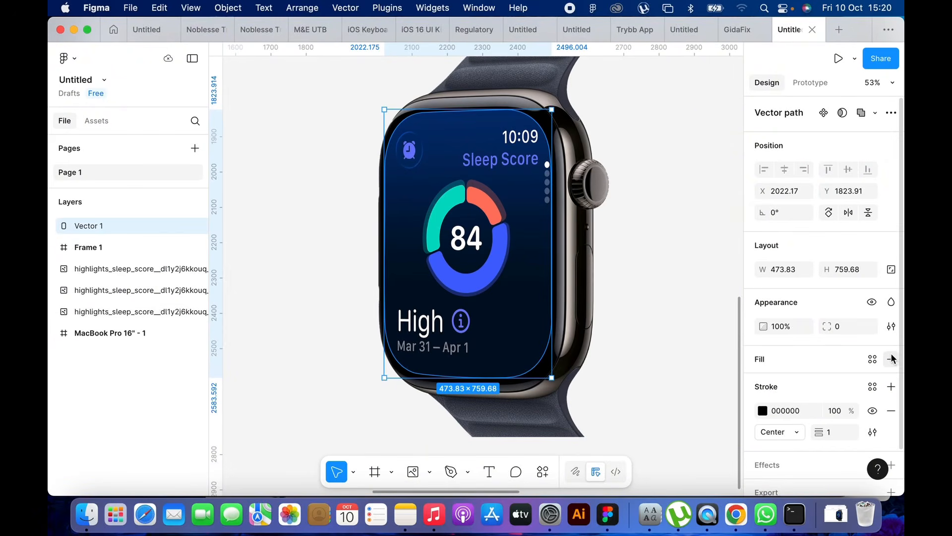
{"action": "left_click", "coordinate": [891, 359]}
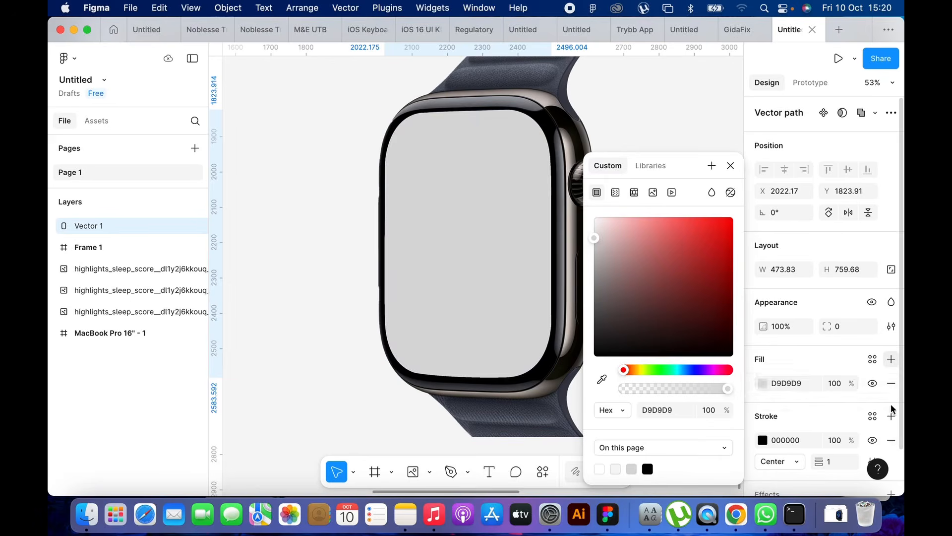
{"action": "left_click", "coordinate": [892, 440]}
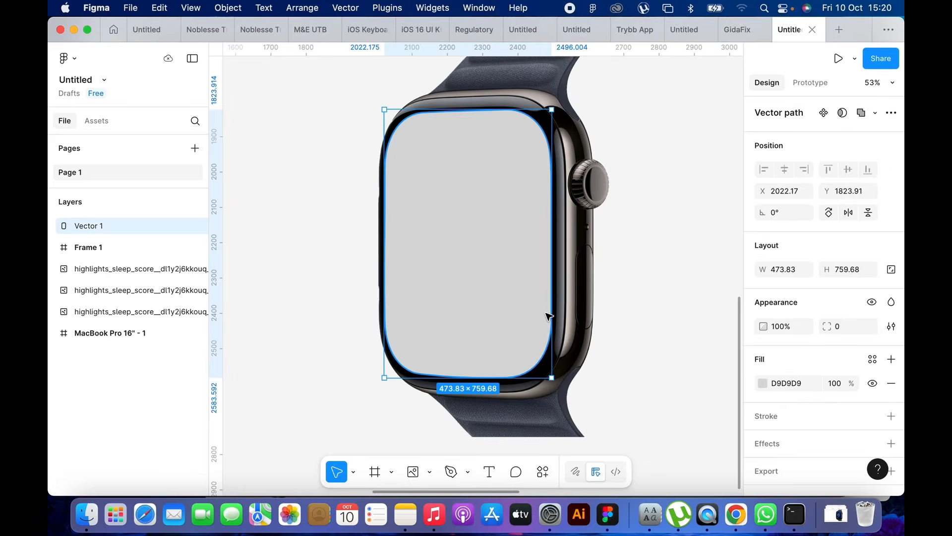
{"action": "scroll", "coordinate": [547, 313], "scroll_direction": "down", "scroll_amount": 5}
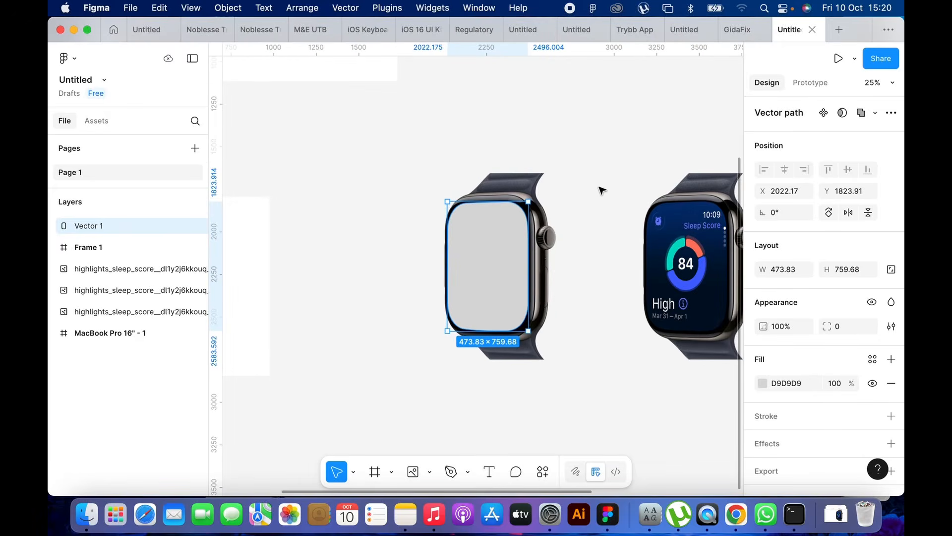
{"action": "left_click", "coordinate": [579, 146]}
{"action": "scroll", "coordinate": [575, 146], "scroll_direction": "right", "scroll_amount": 3}
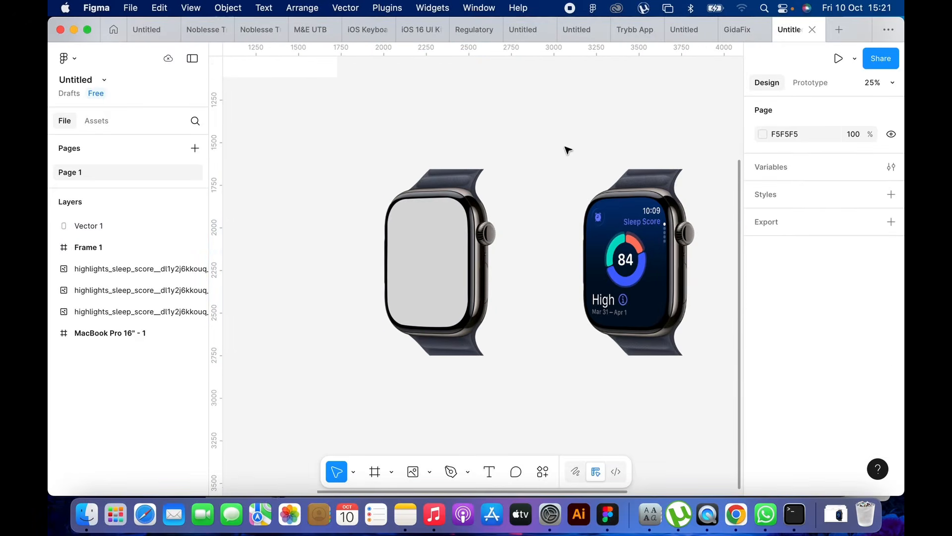
{"action": "left_click", "coordinate": [434, 250]}
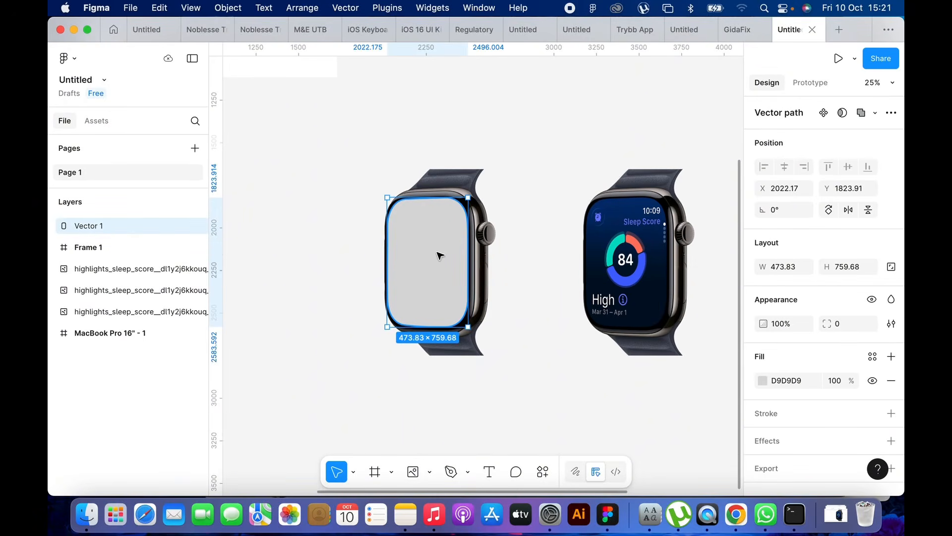
{"action": "scroll", "coordinate": [440, 255], "scroll_direction": "down", "scroll_amount": 3}
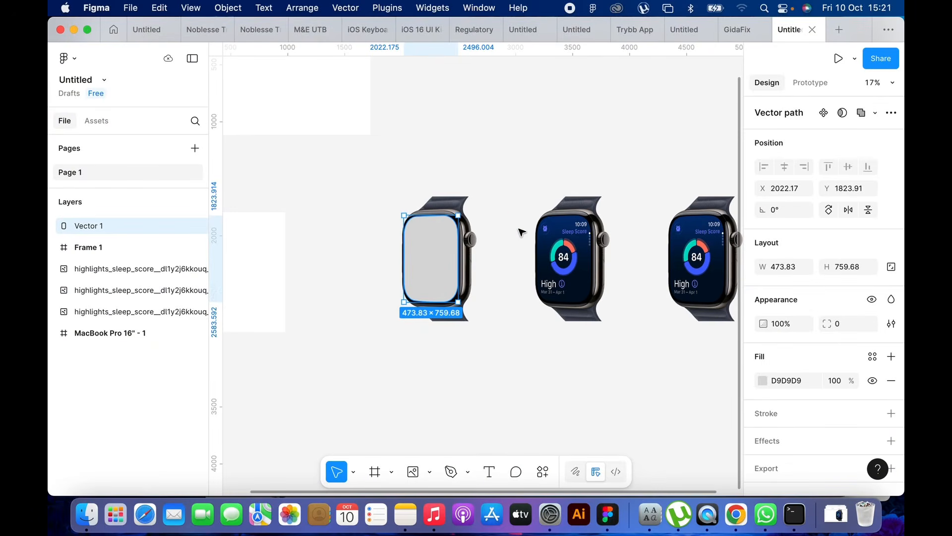
{"action": "scroll", "coordinate": [521, 233], "scroll_direction": "right", "scroll_amount": 1}
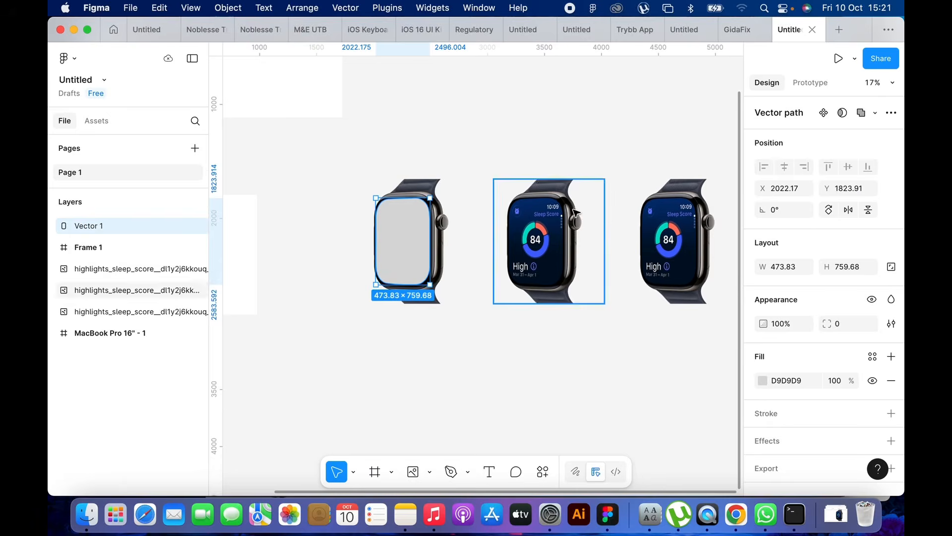
Step: Start a Pen path on the second watch's case at about X 3175.5, Y 2040.5, curving around its upper-left corner
{"action": "scroll", "coordinate": [576, 212], "scroll_direction": "up", "scroll_amount": 1}
{"action": "scroll", "coordinate": [576, 213], "scroll_direction": "up", "scroll_amount": 3}
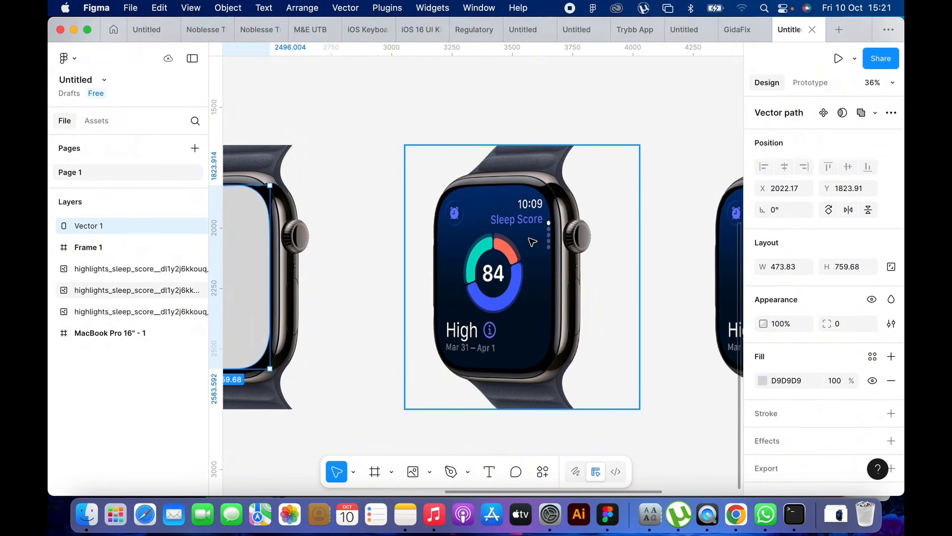
{"action": "scroll", "coordinate": [554, 180], "scroll_direction": "up", "scroll_amount": 2}
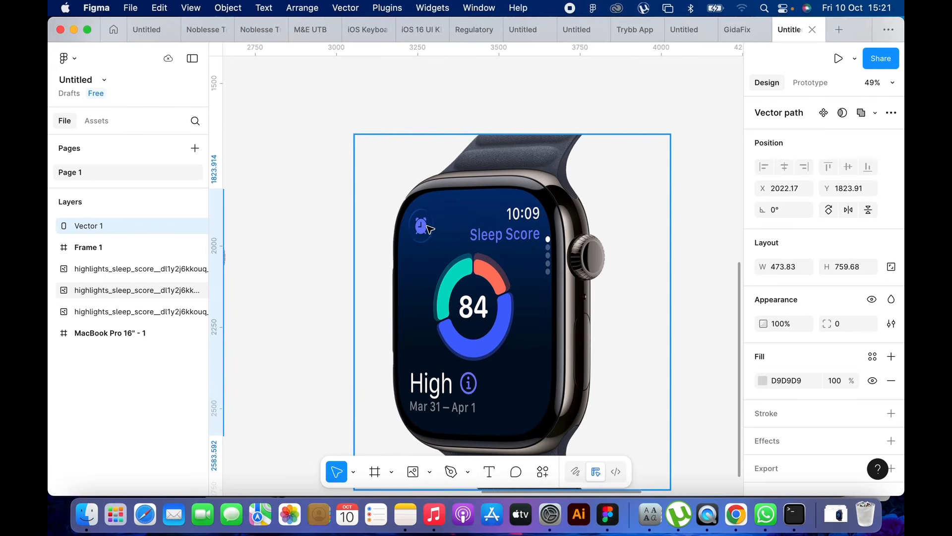
{"action": "key", "text": "p"}
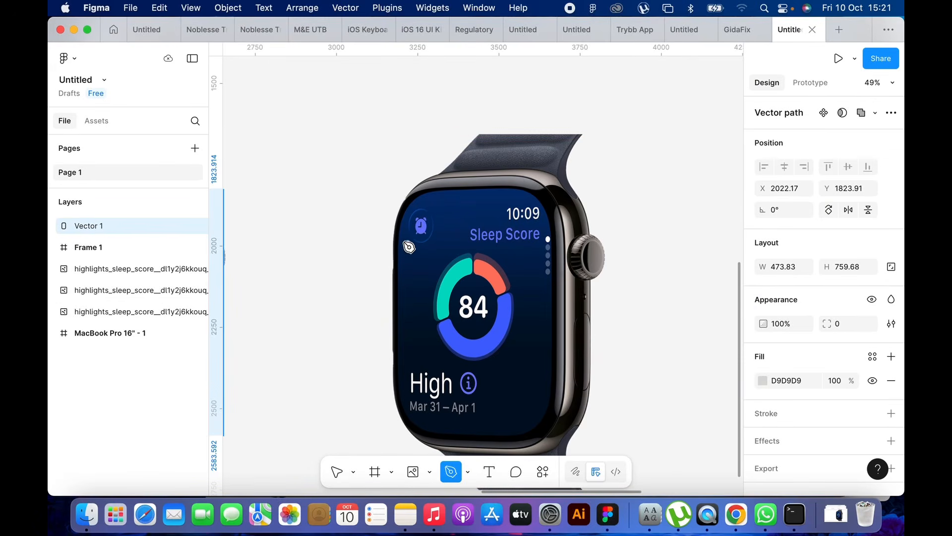
{"action": "scroll", "coordinate": [395, 263], "scroll_direction": "up", "scroll_amount": 6}
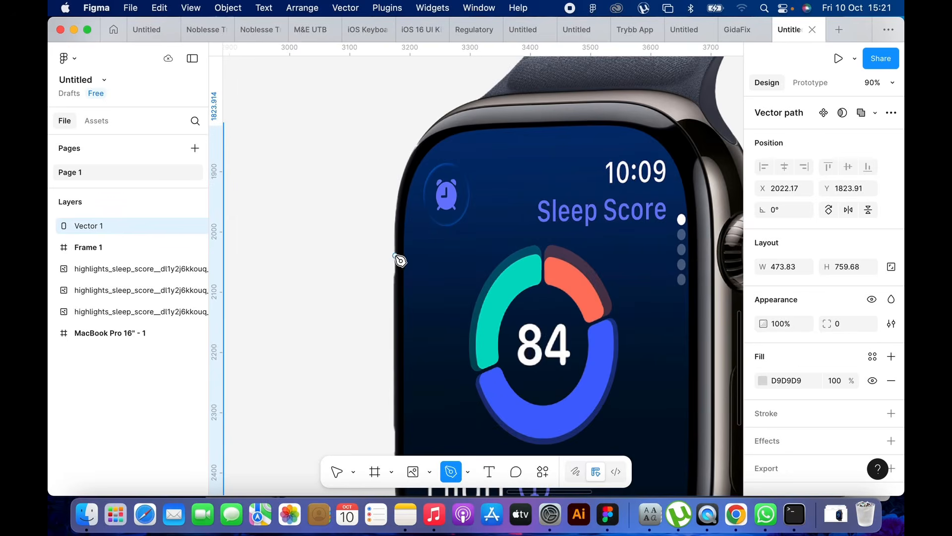
{"action": "left_click", "coordinate": [395, 256]}
{"action": "scroll", "coordinate": [477, 106], "scroll_direction": "up", "scroll_amount": 3}
{"action": "scroll", "coordinate": [476, 106], "scroll_direction": "right", "scroll_amount": 3}
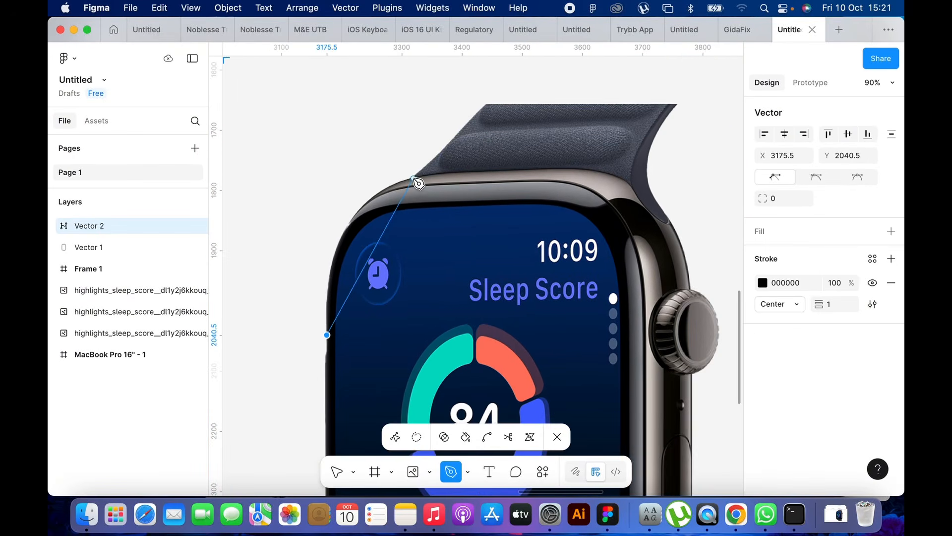
{"action": "left_click_drag", "start_coordinate": [415, 178], "coordinate": [510, 161]}
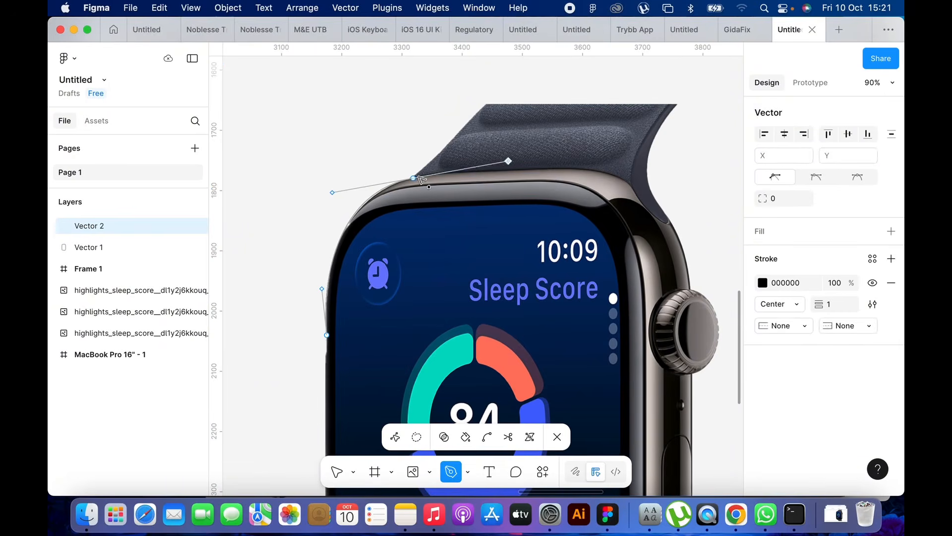
Step: Continue the case outline along the second watch's top edge and around its upper-right corner beside the strap
{"action": "mouse_move", "coordinate": [603, 172]}
{"action": "left_mouse_down"}
{"action": "mouse_move", "coordinate": [686, 178]}
{"action": "mouse_move", "coordinate": [615, 184]}
{"action": "left_mouse_up"}
{"action": "scroll", "coordinate": [604, 172], "scroll_direction": "up", "scroll_amount": 5}
{"action": "scroll", "coordinate": [605, 172], "scroll_direction": "right", "scroll_amount": 3}
{"action": "left_click_drag", "start_coordinate": [483, 182], "coordinate": [499, 207]}
{"action": "left_click_drag", "start_coordinate": [545, 245], "coordinate": [554, 246]}
{"action": "left_click", "coordinate": [545, 228]}
{"action": "scroll", "coordinate": [550, 233], "scroll_direction": "down", "scroll_amount": 5}
{"action": "scroll", "coordinate": [550, 233], "scroll_direction": "right", "scroll_amount": 1}
Step: Trace the curve around the second watch's crown and continue the outline down the right side of the case
{"action": "left_click_drag", "start_coordinate": [550, 212], "coordinate": [606, 348]}
{"action": "left_click_drag", "start_coordinate": [554, 370], "coordinate": [539, 379]}
{"action": "left_click", "coordinate": [554, 369]}
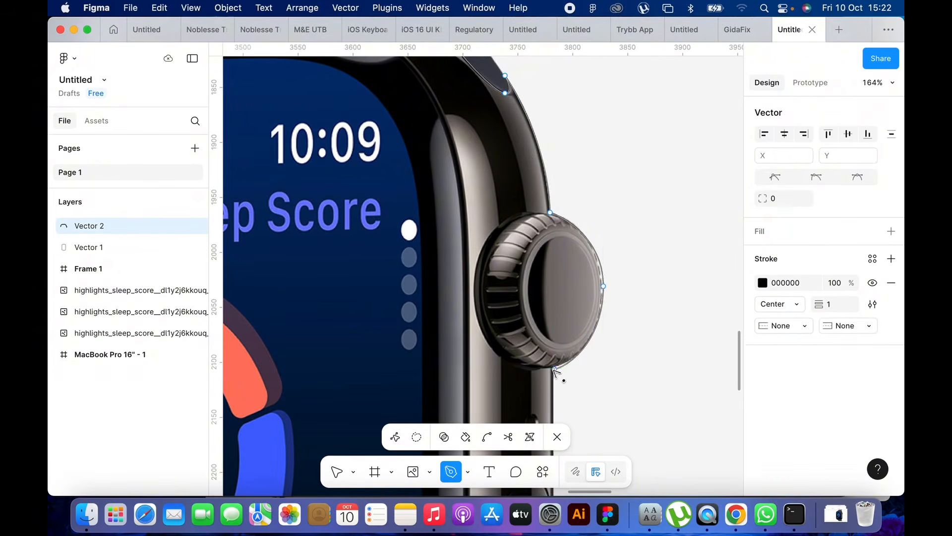
{"action": "scroll", "coordinate": [554, 370], "scroll_direction": "down", "scroll_amount": 8}
{"action": "scroll", "coordinate": [554, 369], "scroll_direction": "left", "scroll_amount": 1}
{"action": "left_click", "coordinate": [609, 281]}
Step: Trace around the lower-right corner of the second watch's case and along its bottom edge above the strap
{"action": "scroll", "coordinate": [609, 282], "scroll_direction": "down", "scroll_amount": 6}
{"action": "left_click_drag", "start_coordinate": [606, 295], "coordinate": [524, 332]}
{"action": "left_click", "coordinate": [606, 295]}
{"action": "scroll", "coordinate": [575, 338], "scroll_direction": "left", "scroll_amount": 3}
{"action": "scroll", "coordinate": [575, 337], "scroll_direction": "down", "scroll_amount": 1}
{"action": "left_click", "coordinate": [407, 321]}
Step: Curve the outline around the case's lower-left corner, follow the left side and close the path at its start
{"action": "scroll", "coordinate": [402, 318], "scroll_direction": "up", "scroll_amount": 4}
{"action": "scroll", "coordinate": [402, 317], "scroll_direction": "left", "scroll_amount": 2}
{"action": "left_click_drag", "start_coordinate": [377, 307], "coordinate": [367, 194]}
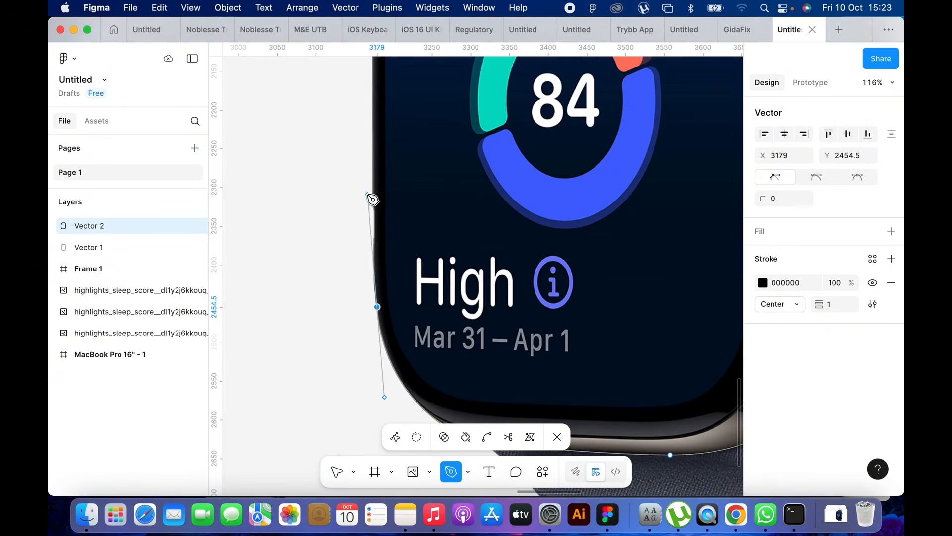
{"action": "left_click", "coordinate": [377, 307]}
{"action": "scroll", "coordinate": [392, 292], "scroll_direction": "up", "scroll_amount": 10}
{"action": "left_click", "coordinate": [396, 277]}
{"action": "scroll", "coordinate": [396, 277], "scroll_direction": "down", "scroll_amount": 5}
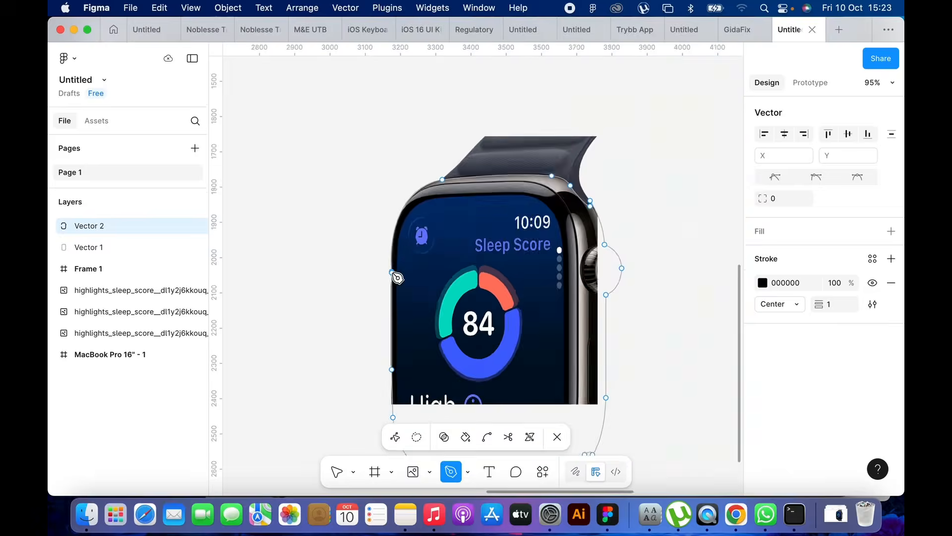
{"action": "scroll", "coordinate": [397, 277], "scroll_direction": "down", "scroll_amount": 3}
{"action": "key", "text": "Escape"}
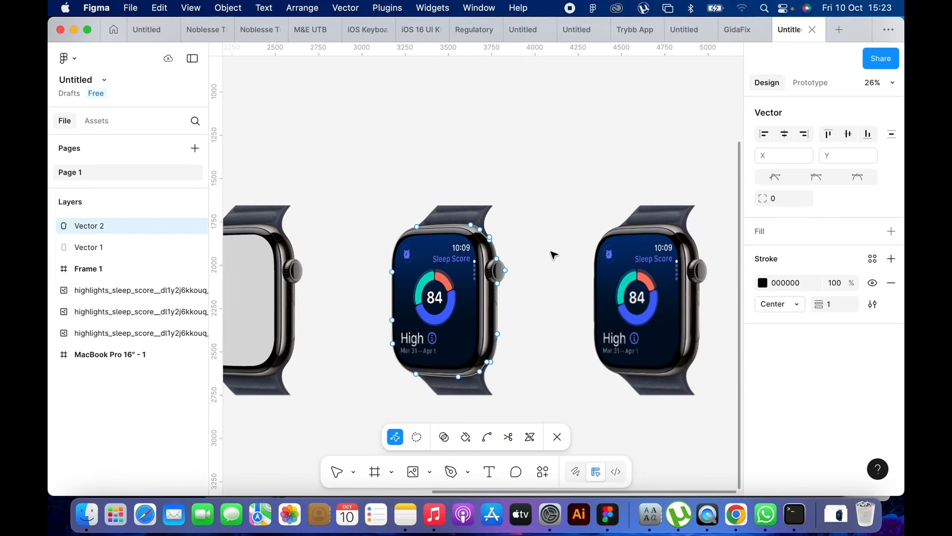
Step: Remove the stroke from the second watch's case outline and give the shape a solid D9D9D9 fill
{"action": "key", "text": "Escape"}
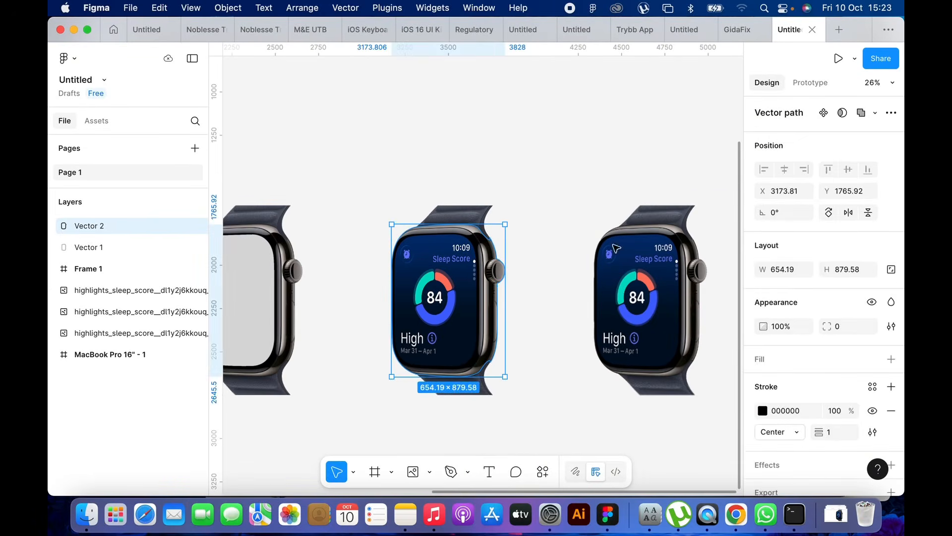
{"action": "scroll", "coordinate": [809, 329], "scroll_direction": "down", "scroll_amount": 2}
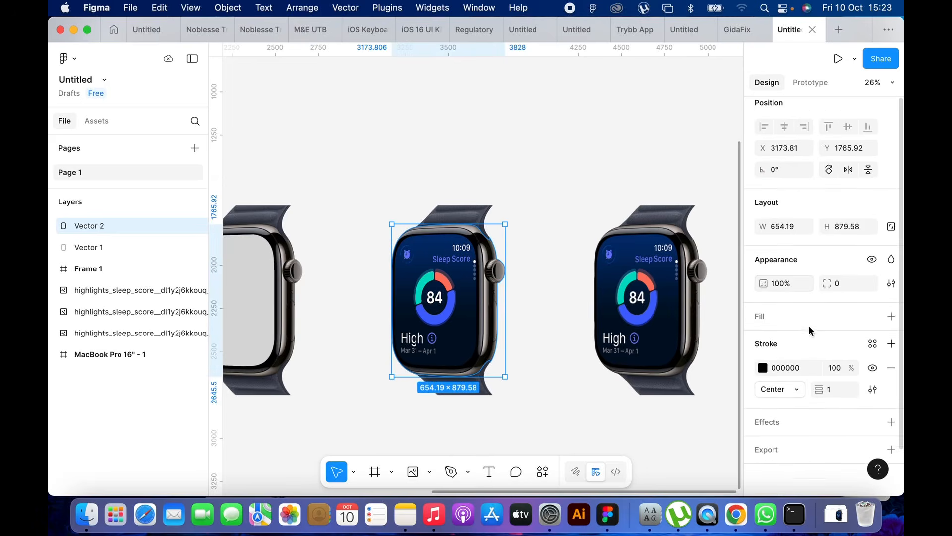
{"action": "left_click", "coordinate": [891, 368]}
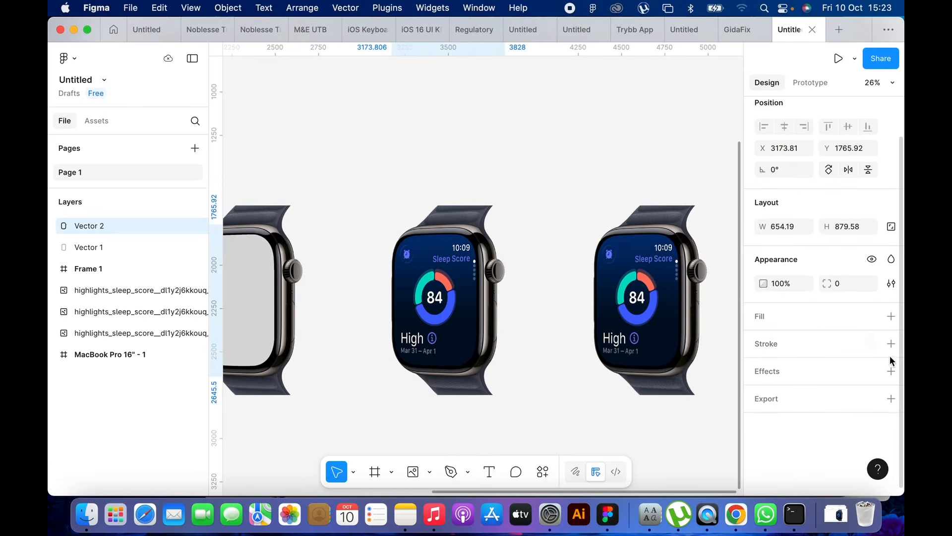
{"action": "left_click", "coordinate": [892, 316]}
{"action": "scroll", "coordinate": [534, 224], "scroll_direction": "right", "scroll_amount": 1}
{"action": "scroll", "coordinate": [535, 223], "scroll_direction": "down", "scroll_amount": 1}
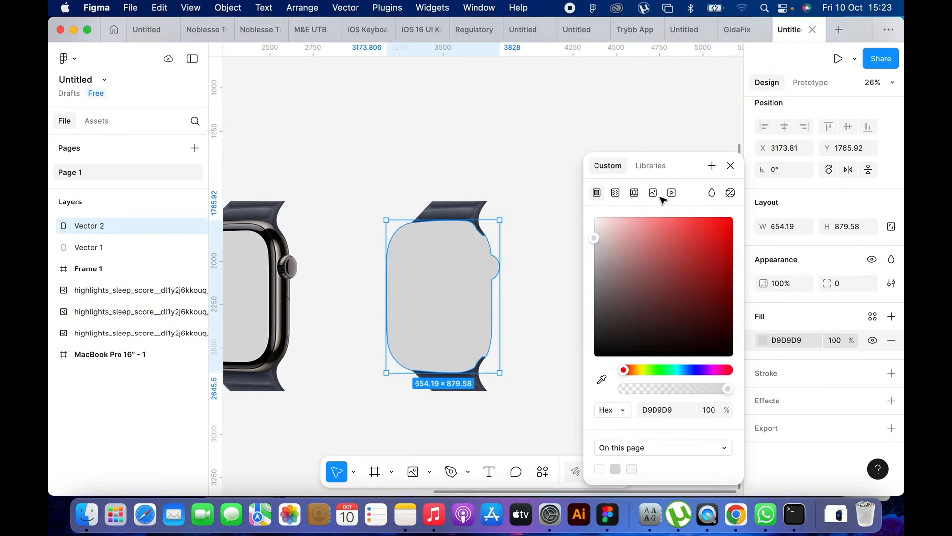
{"action": "left_click", "coordinate": [731, 165]}
{"action": "scroll", "coordinate": [466, 259], "scroll_direction": "down", "scroll_amount": 5}
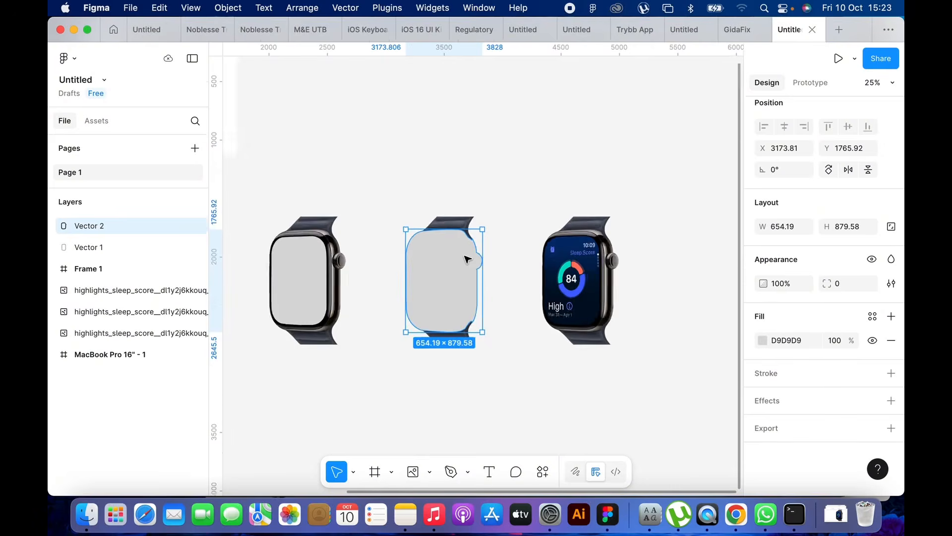
{"action": "left_click", "coordinate": [641, 243]}
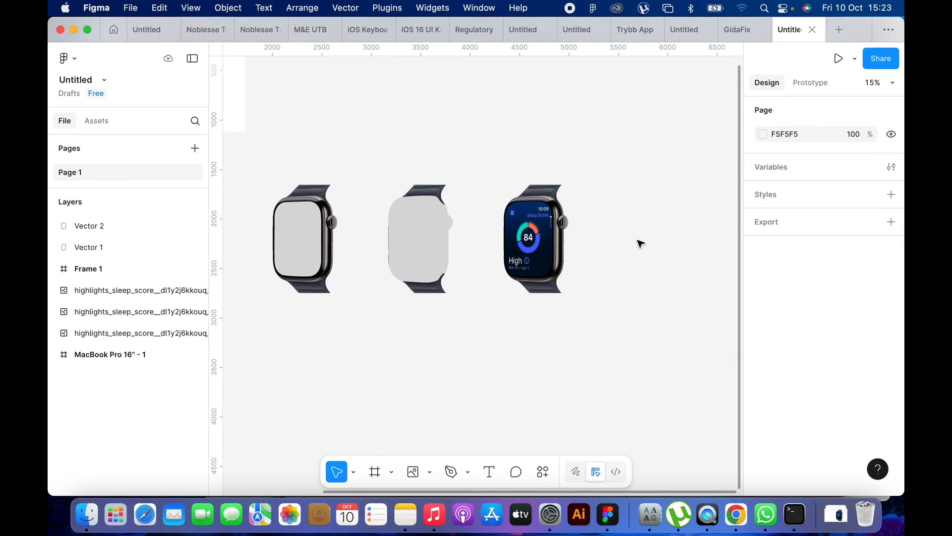
Step: Start a pen outline of the third watch's upper strap, going down its left edge and along the top of the case
{"action": "left_click", "coordinate": [549, 203]}
{"action": "scroll", "coordinate": [525, 183], "scroll_direction": "up", "scroll_amount": 4}
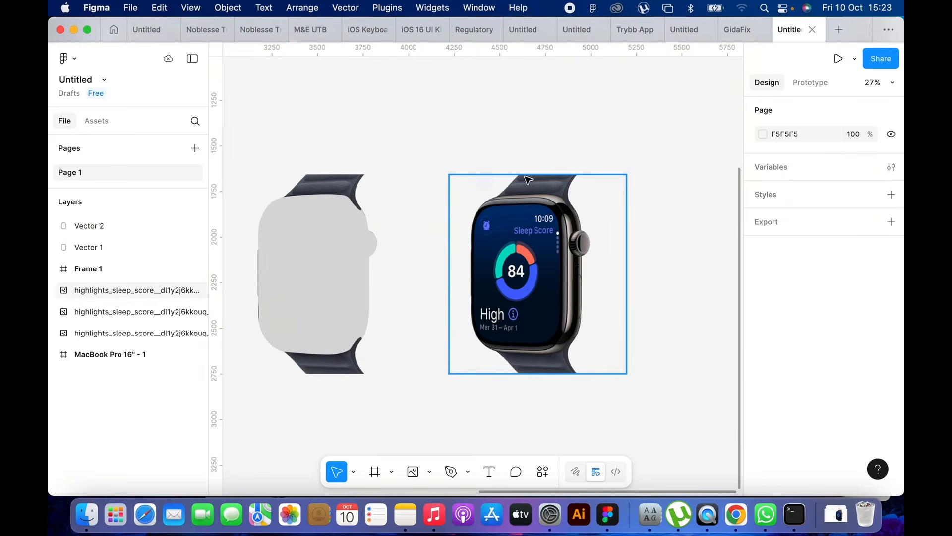
{"action": "scroll", "coordinate": [580, 190], "scroll_direction": "up", "scroll_amount": 4}
{"action": "scroll", "coordinate": [546, 192], "scroll_direction": "up", "scroll_amount": 4}
{"action": "key", "text": "p"}
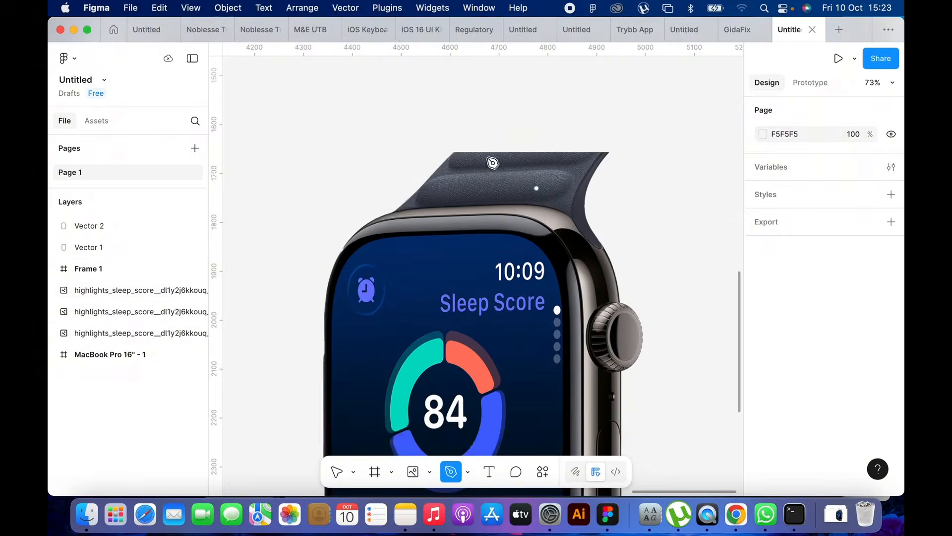
{"action": "left_click", "coordinate": [454, 153]}
{"action": "left_click", "coordinate": [391, 213]}
{"action": "left_click", "coordinate": [484, 206]}
Step: Continue the upper strap outline around the case's upper-right corner, undoing the misplaced curve point along the way
{"action": "left_click_drag", "start_coordinate": [571, 218], "coordinate": [622, 267]}
{"action": "scroll", "coordinate": [602, 243], "scroll_direction": "up", "scroll_amount": 3}
{"action": "key", "text": "super+z"}
{"action": "left_click", "coordinate": [594, 231]}
Step: Curve the outline up the strap's right edge to its top corner and close the path along the strap's top
{"action": "scroll", "coordinate": [594, 232], "scroll_direction": "up", "scroll_amount": 3}
{"action": "left_click_drag", "start_coordinate": [522, 277], "coordinate": [535, 224]}
{"action": "left_click", "coordinate": [584, 171]}
{"action": "scroll", "coordinate": [588, 176], "scroll_direction": "down", "scroll_amount": 5}
{"action": "left_click", "coordinate": [401, 172]}
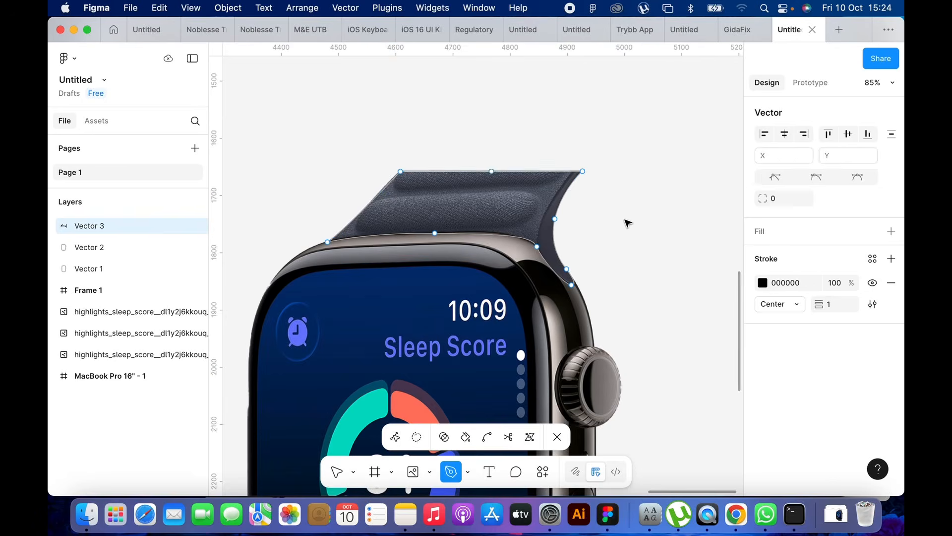
{"action": "key", "text": "Escape"}
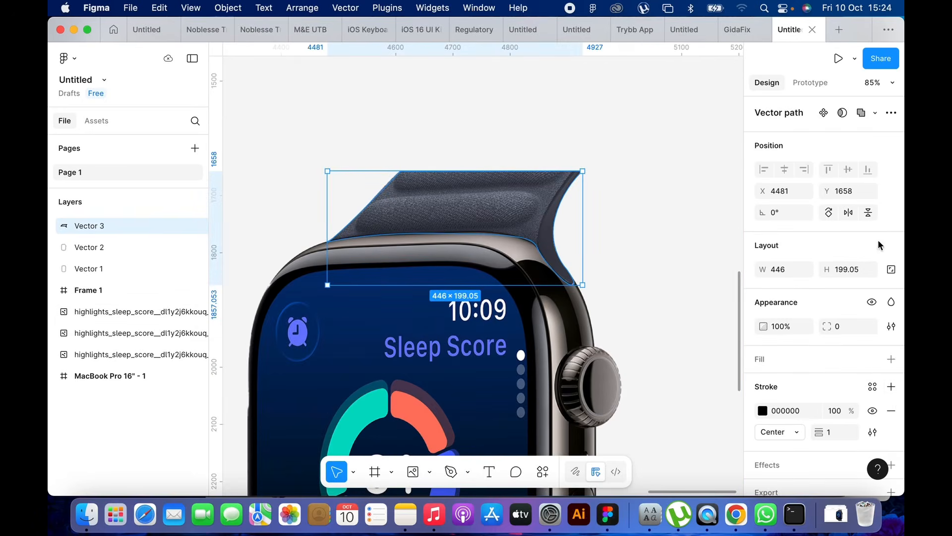
Step: Remove the stroke from the third watch's upper strap shape and fill it with D9D9D9
{"action": "left_click", "coordinate": [891, 411]}
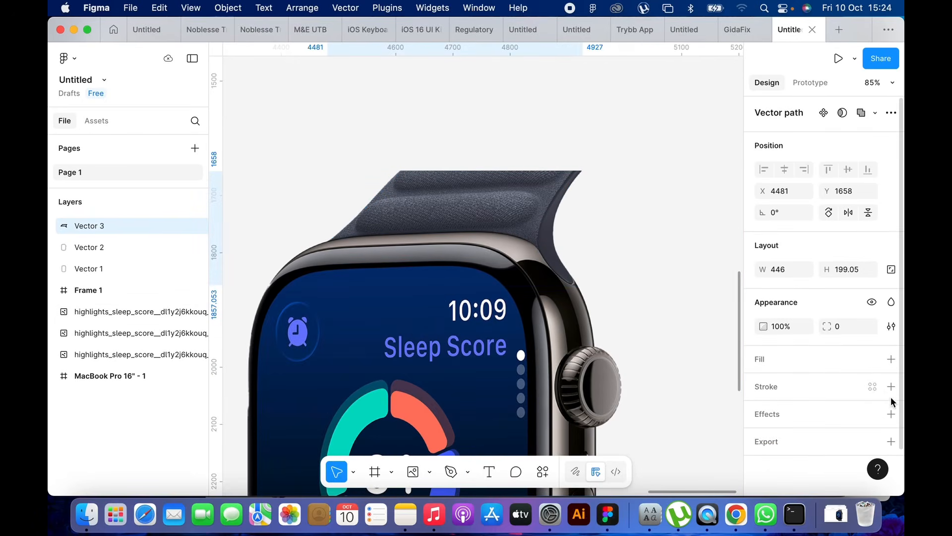
{"action": "left_click", "coordinate": [892, 359]}
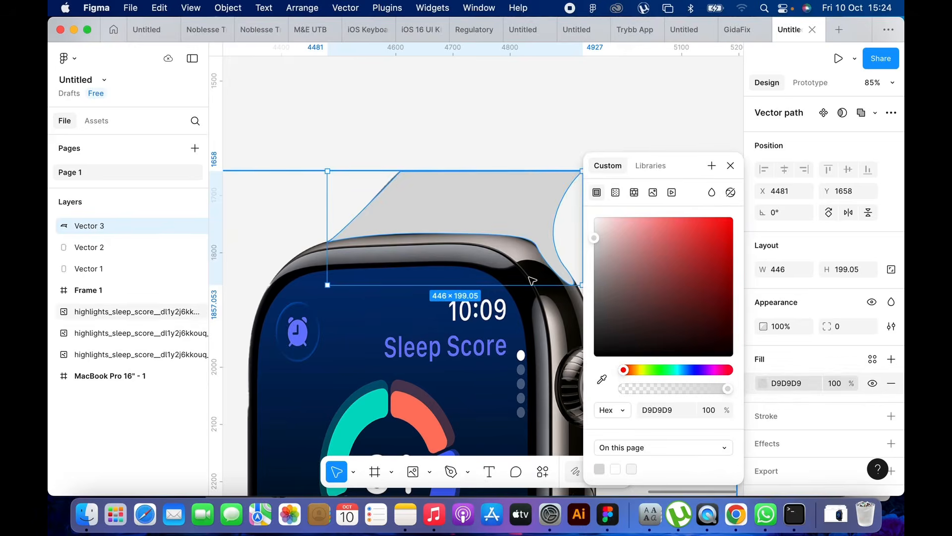
{"action": "scroll", "coordinate": [532, 281], "scroll_direction": "down", "scroll_amount": 5}
{"action": "scroll", "coordinate": [532, 281], "scroll_direction": "down", "scroll_amount": 3}
{"action": "scroll", "coordinate": [532, 281], "scroll_direction": "down", "scroll_amount": 4}
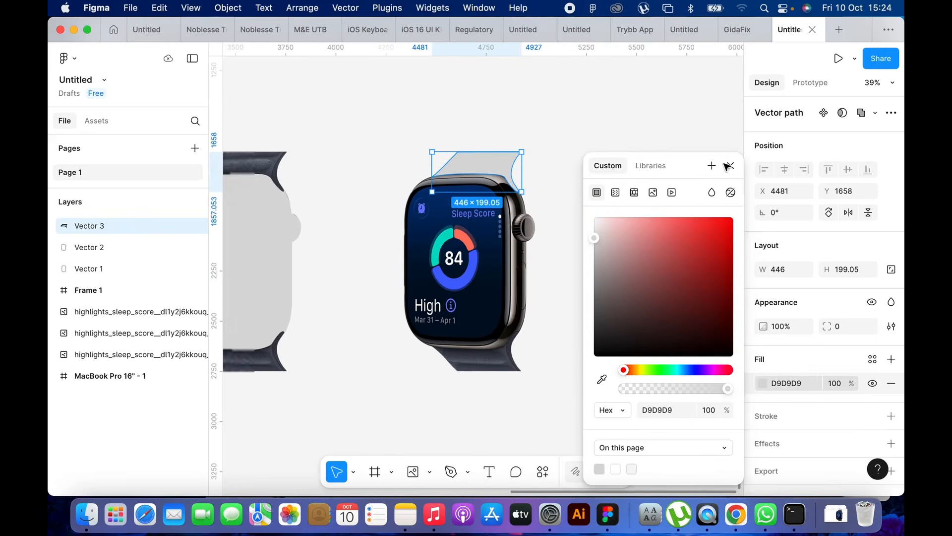
{"action": "left_click", "coordinate": [730, 165]}
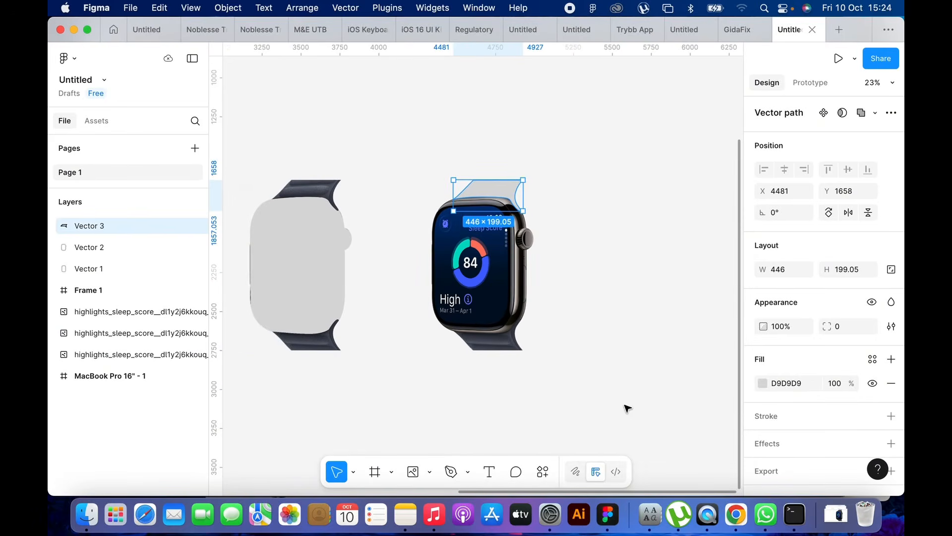
{"action": "left_click", "coordinate": [559, 305]}
Step: Duplicate the third watch image to its right at X 5496, level with the original
{"action": "scroll", "coordinate": [559, 305], "scroll_direction": "down", "scroll_amount": 2}
{"action": "scroll", "coordinate": [559, 305], "scroll_direction": "right", "scroll_amount": 2}
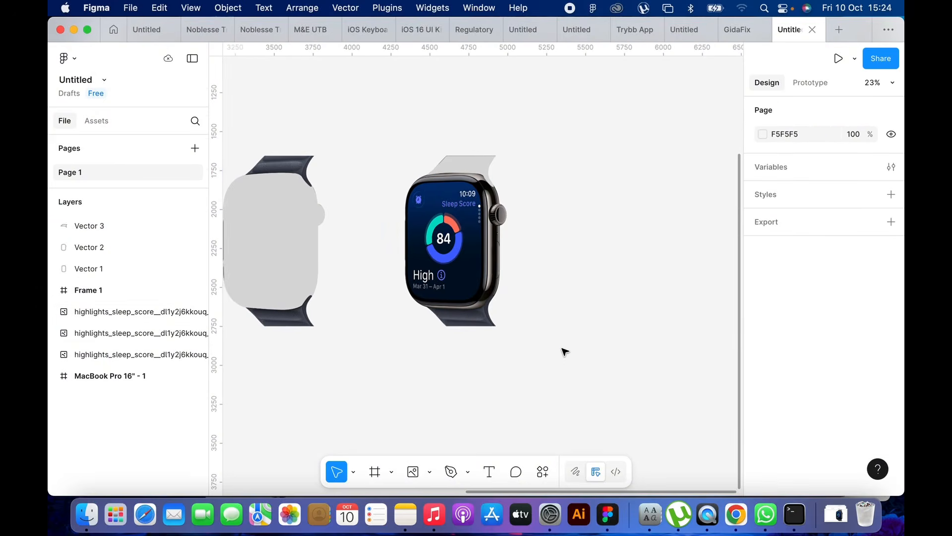
{"action": "scroll", "coordinate": [558, 351], "scroll_direction": "right", "scroll_amount": 1}
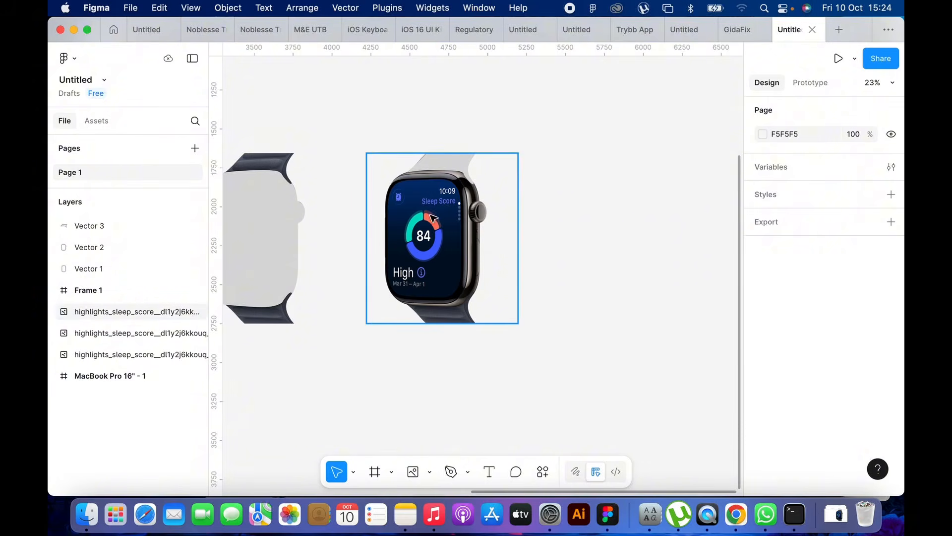
{"action": "left_click", "coordinate": [400, 219]}
{"action": "left_click_drag", "start_coordinate": [401, 220], "coordinate": [600, 219]}
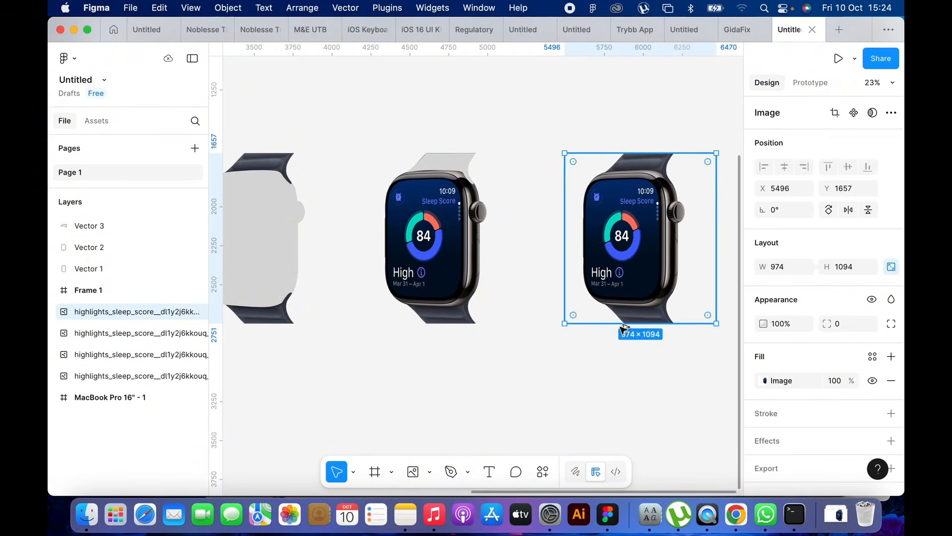
{"action": "left_click", "coordinate": [652, 370]}
Step: Start a pen outline of the fourth watch's lower strap at its bottom-right corner, curving up the right edge to the case
{"action": "scroll", "coordinate": [676, 314], "scroll_direction": "up", "scroll_amount": 10}
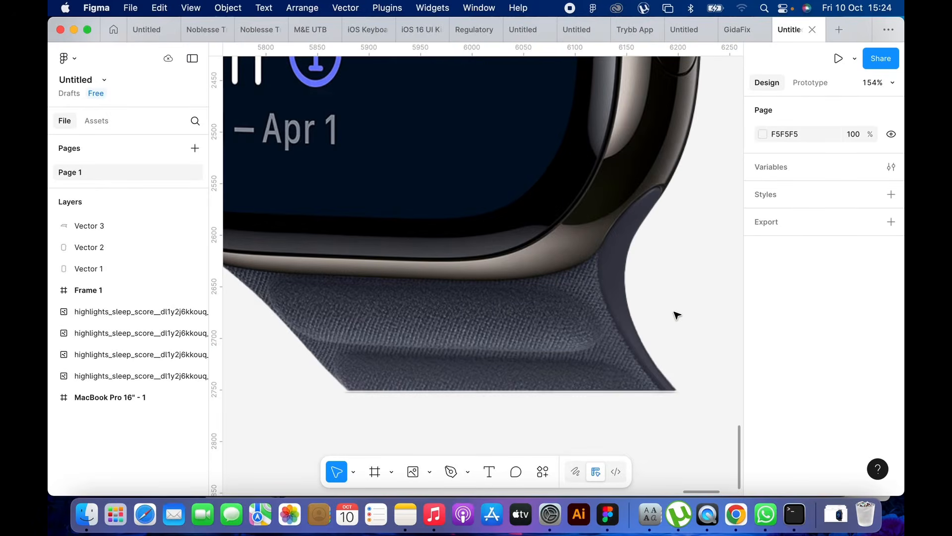
{"action": "scroll", "coordinate": [676, 314], "scroll_direction": "down", "scroll_amount": 8}
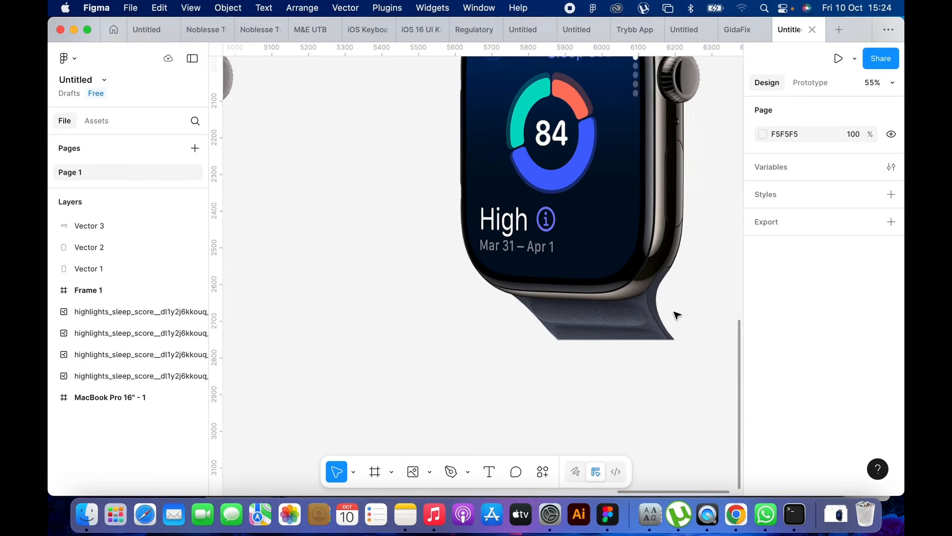
{"action": "scroll", "coordinate": [659, 309], "scroll_direction": "up", "scroll_amount": 8}
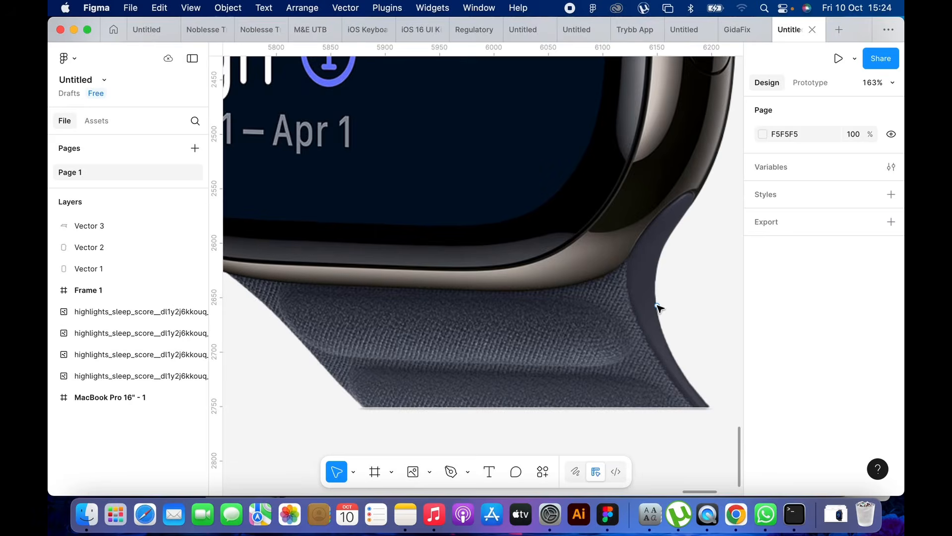
{"action": "key", "text": "p"}
{"action": "scroll", "coordinate": [659, 308], "scroll_direction": "down", "scroll_amount": 3}
{"action": "left_click", "coordinate": [693, 373]}
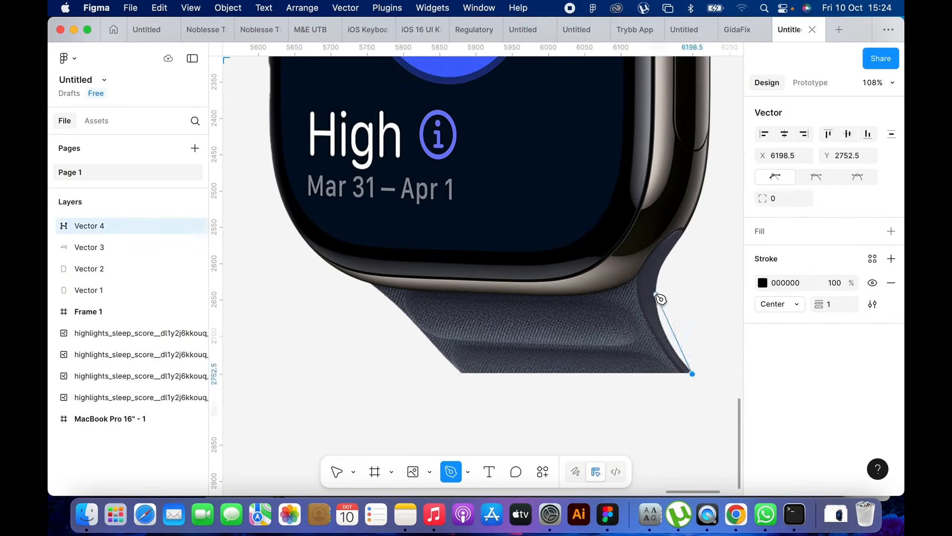
{"action": "left_click_drag", "start_coordinate": [656, 294], "coordinate": [656, 265]}
{"action": "left_click_drag", "start_coordinate": [682, 236], "coordinate": [565, 317]}
Step: Continue the lower strap outline along the curved bottom edge of the fourth watch's case towards its left side
{"action": "scroll", "coordinate": [682, 228], "scroll_direction": "up", "scroll_amount": 8}
{"action": "scroll", "coordinate": [635, 254], "scroll_direction": "down", "scroll_amount": 2}
{"action": "left_click_drag", "start_coordinate": [430, 351], "coordinate": [376, 358]}
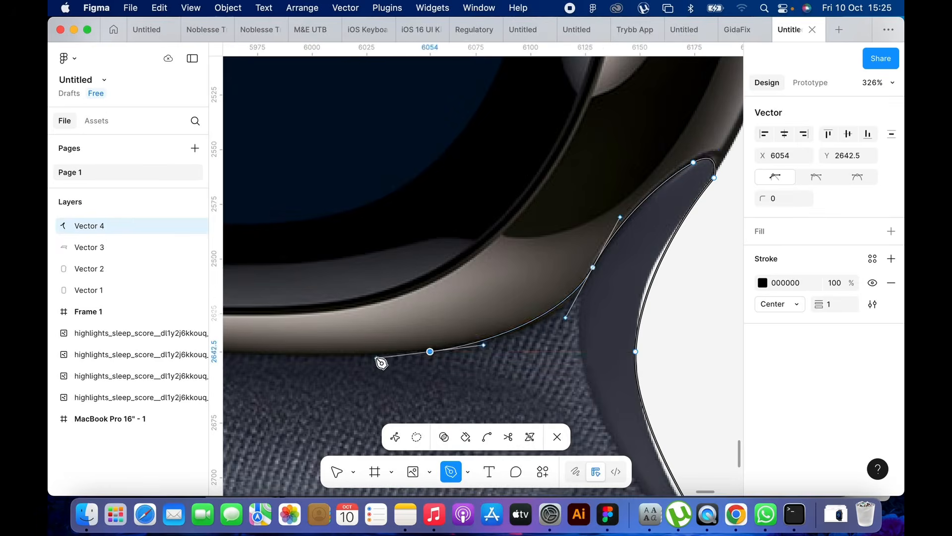
{"action": "scroll", "coordinate": [376, 358], "scroll_direction": "down", "scroll_amount": 5}
{"action": "scroll", "coordinate": [348, 347], "scroll_direction": "left", "scroll_amount": 4}
{"action": "left_click_drag", "start_coordinate": [320, 336], "coordinate": [243, 333]}
Step: Trace the lower strap's left edge down to its bottom corner and close the path along the strap's bottom edge
{"action": "scroll", "coordinate": [297, 317], "scroll_direction": "left", "scroll_amount": 3}
{"action": "left_click_drag", "start_coordinate": [357, 238], "coordinate": [389, 263]}
{"action": "scroll", "coordinate": [408, 303], "scroll_direction": "down", "scroll_amount": 4}
{"action": "left_click_drag", "start_coordinate": [438, 303], "coordinate": [460, 333]}
{"action": "key", "text": "Escape"}
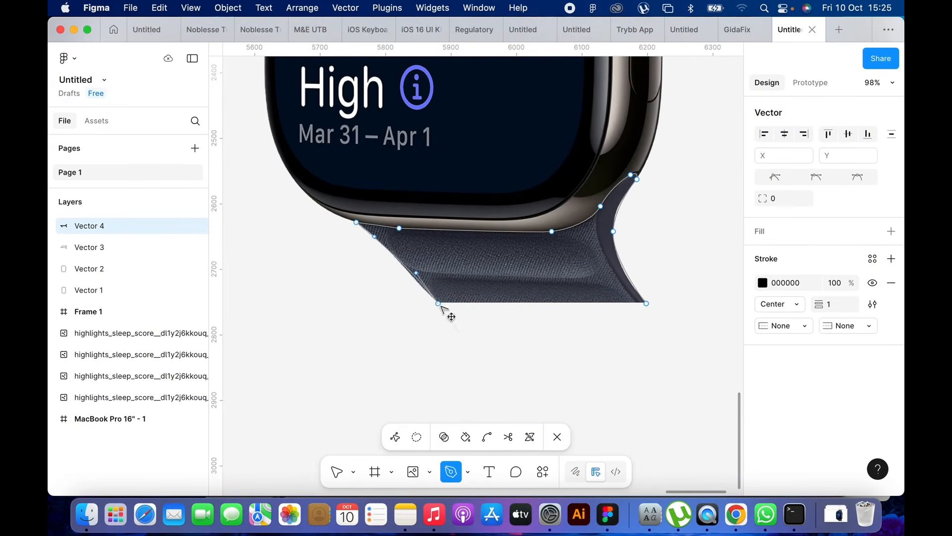
{"action": "left_click", "coordinate": [646, 303]}
{"action": "key", "text": "Escape"}
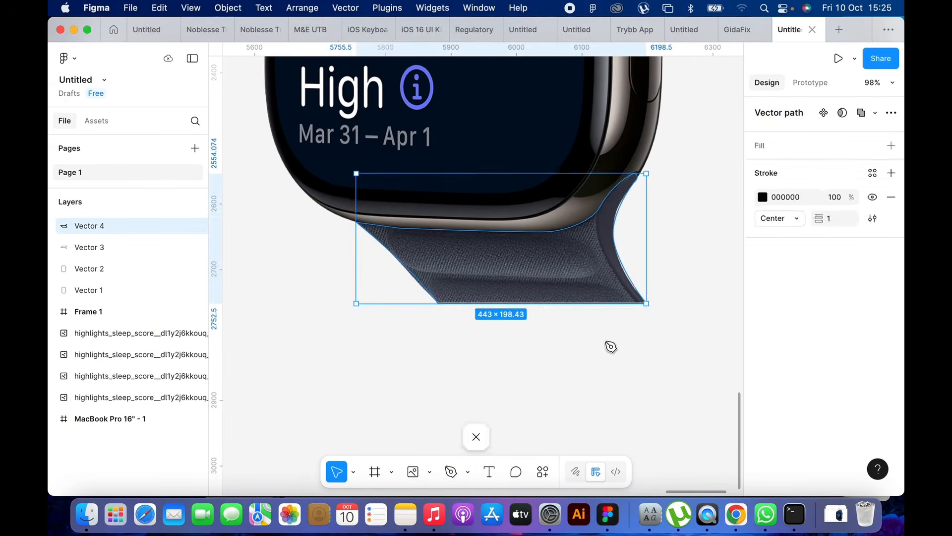
Step: Remove the stroke from the fourth watch's lower strap shape and fill it with D9D9D9
{"action": "scroll", "coordinate": [612, 346], "scroll_direction": "down", "scroll_amount": 6}
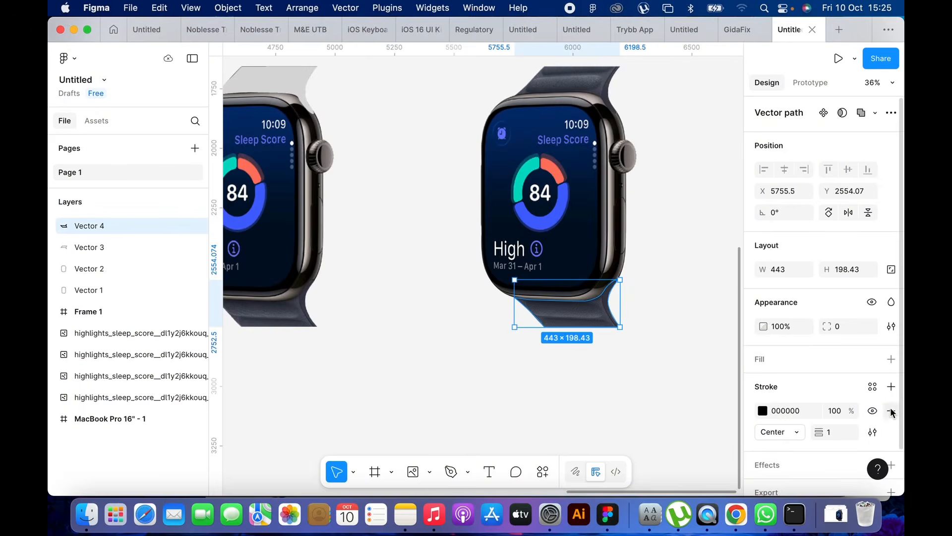
{"action": "left_click", "coordinate": [891, 411]}
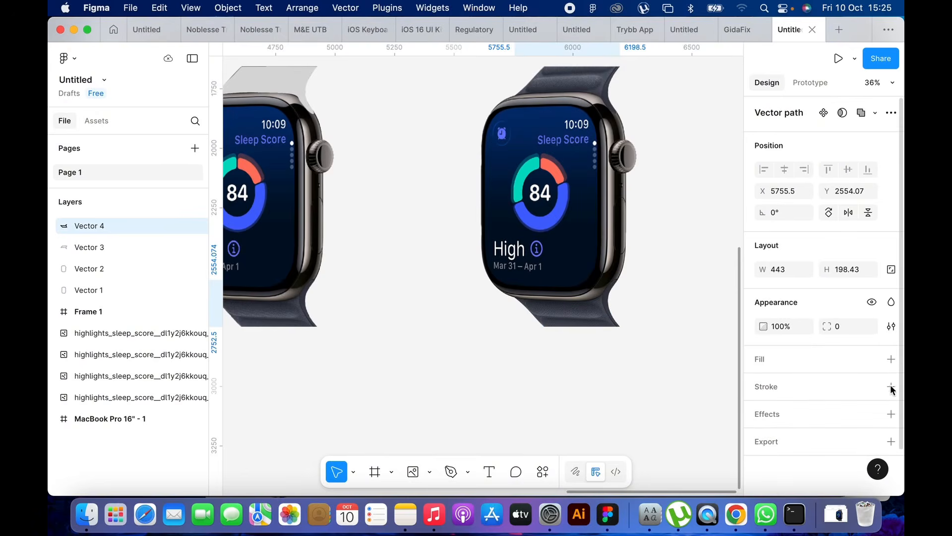
{"action": "left_click", "coordinate": [891, 359]}
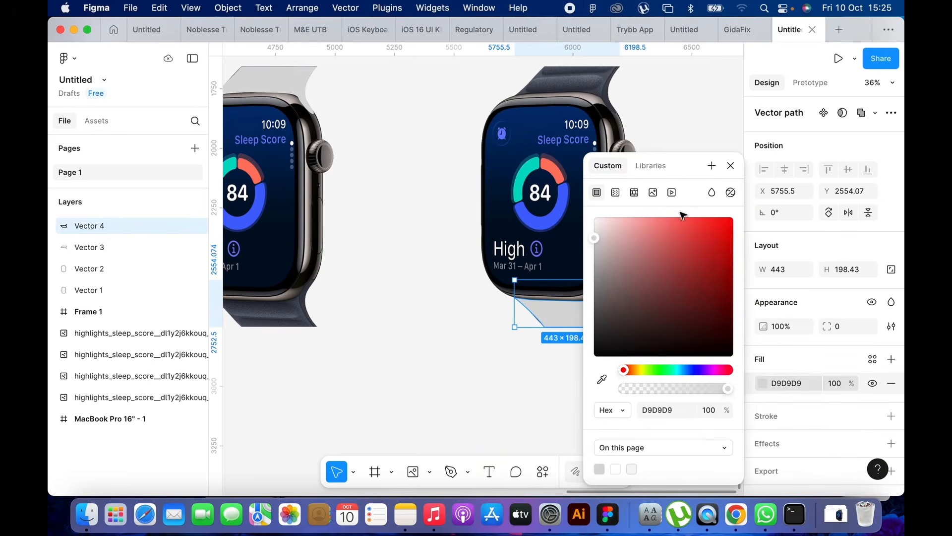
{"action": "left_click", "coordinate": [731, 165]}
{"action": "scroll", "coordinate": [659, 314], "scroll_direction": "down", "scroll_amount": 2}
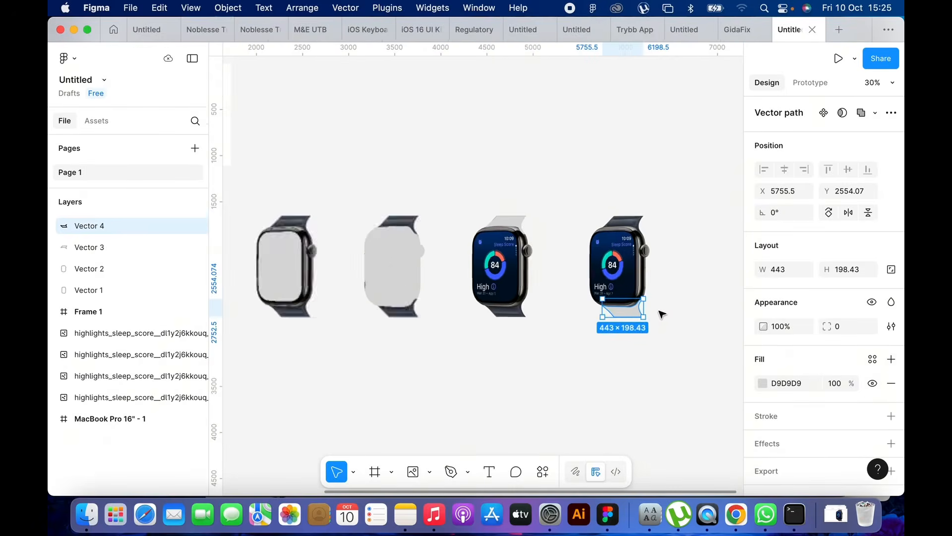
{"action": "scroll", "coordinate": [660, 314], "scroll_direction": "down", "scroll_amount": 1}
{"action": "left_click", "coordinate": [658, 379]}
Step: Move Frame 1 closer to the first watch at X 596 and enlarge its height to 1247 from the centre
{"action": "scroll", "coordinate": [658, 379], "scroll_direction": "down", "scroll_amount": 3}
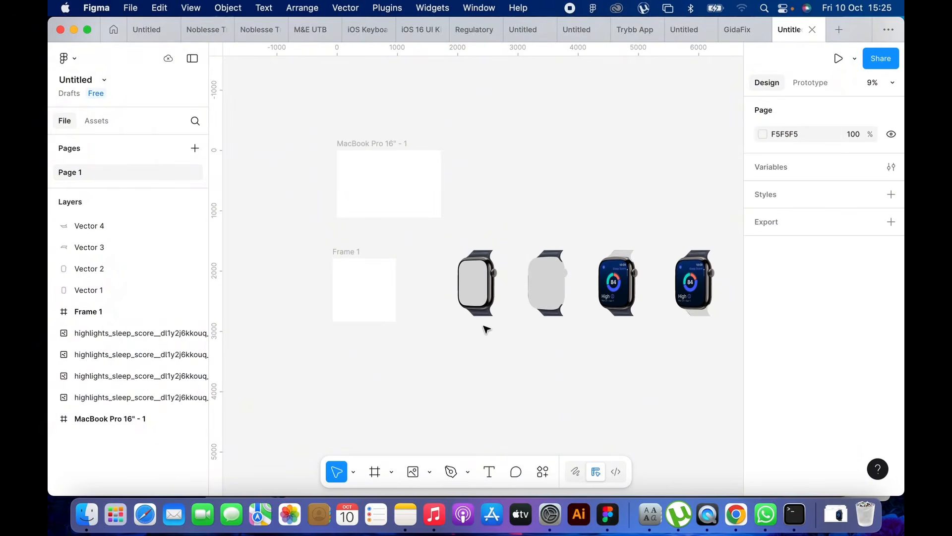
{"action": "scroll", "coordinate": [410, 311], "scroll_direction": "up", "scroll_amount": 3}
{"action": "scroll", "coordinate": [406, 313], "scroll_direction": "down", "scroll_amount": 2}
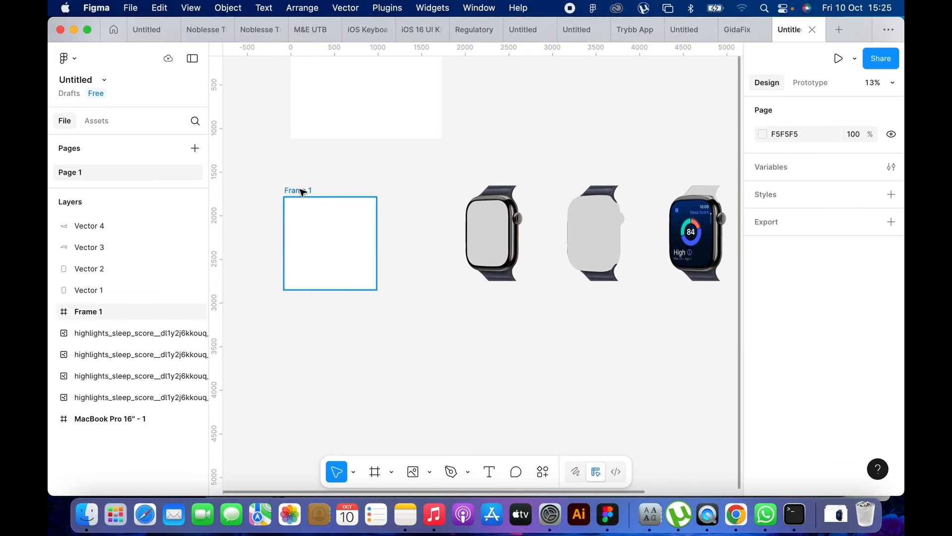
{"action": "left_click", "coordinate": [337, 196]}
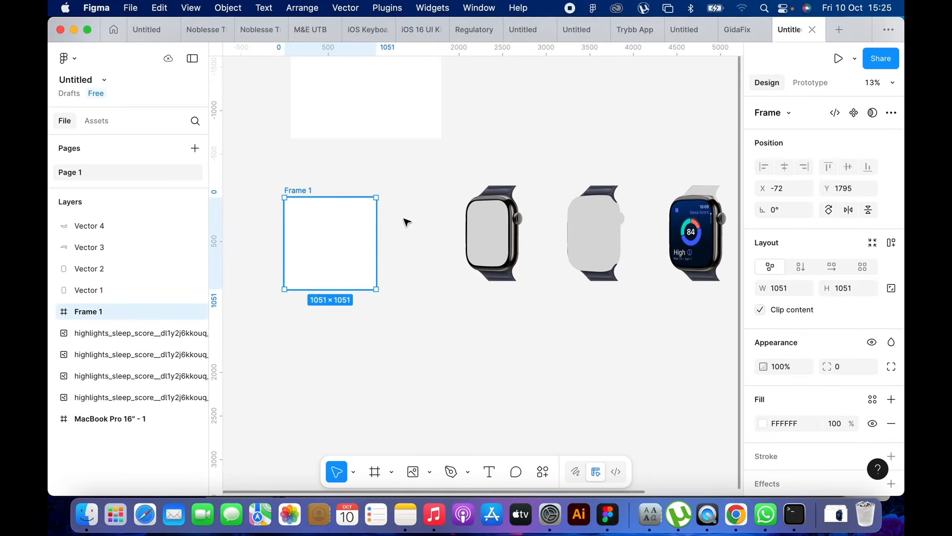
{"action": "left_click_drag", "start_coordinate": [342, 229], "coordinate": [400, 218]}
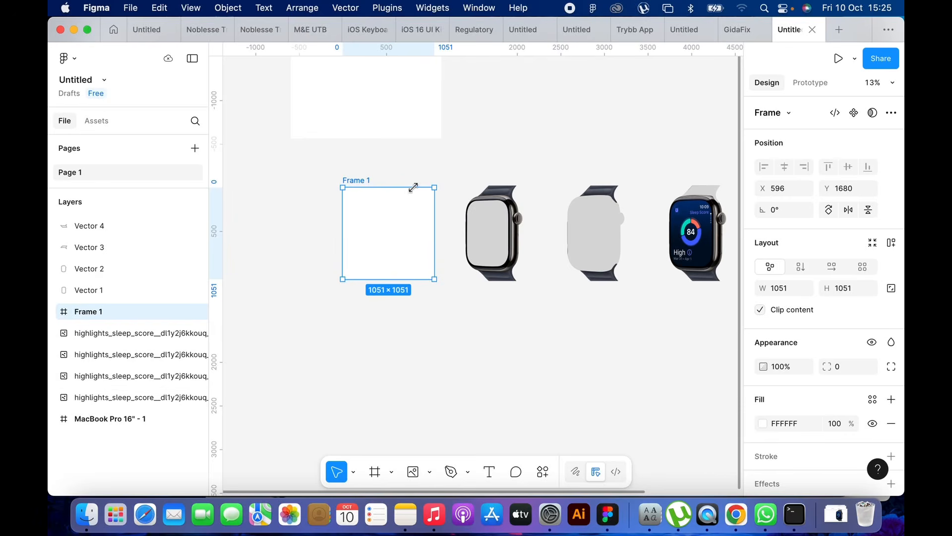
{"action": "left_click_drag", "start_coordinate": [393, 189], "coordinate": [396, 179]}
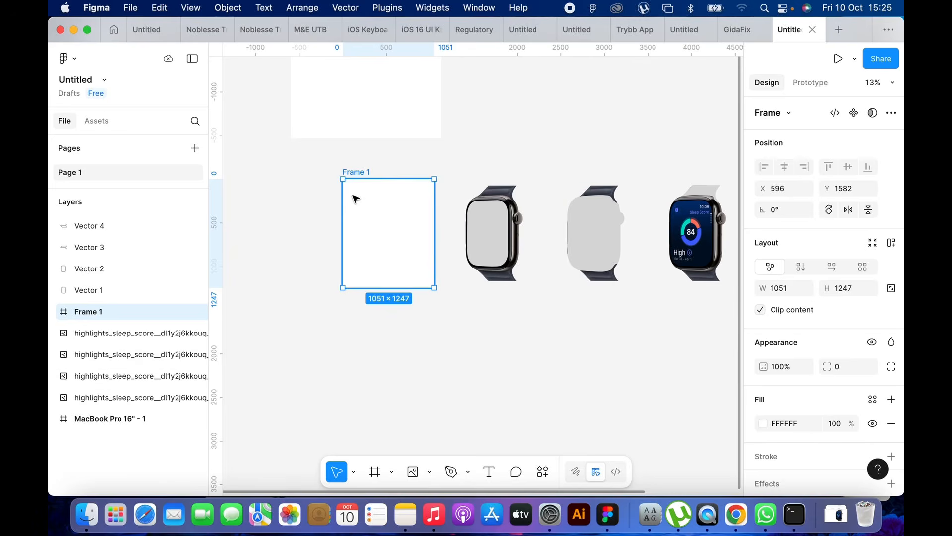
{"action": "scroll", "coordinate": [356, 199], "scroll_direction": "down", "scroll_amount": 2}
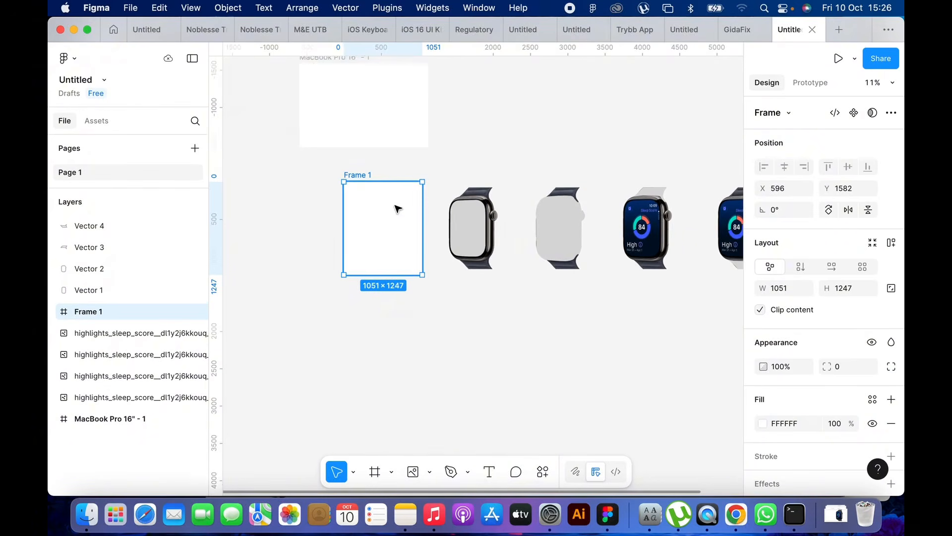
{"action": "scroll", "coordinate": [396, 208], "scroll_direction": "right", "scroll_amount": 2}
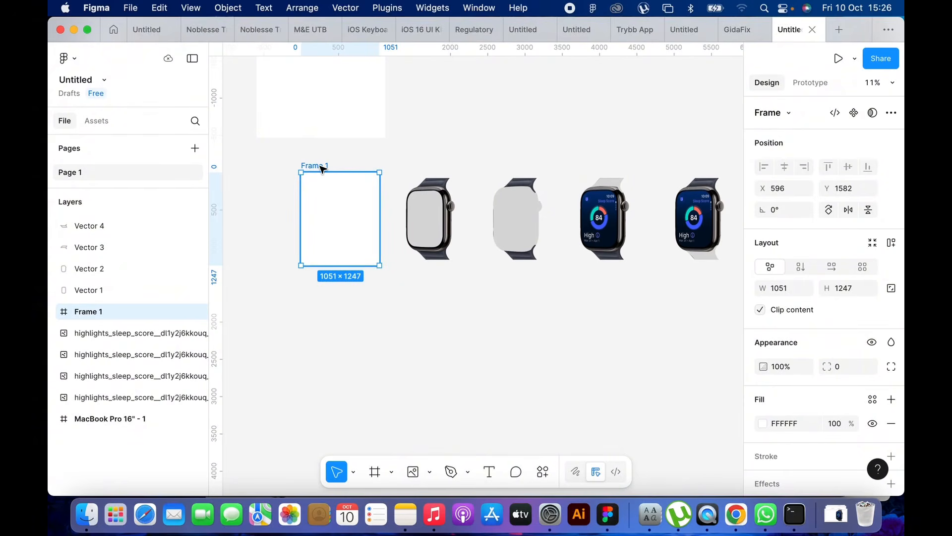
Step: Duplicate Frame 1 three times straight down to make a column of four equally spaced frames
{"action": "scroll", "coordinate": [322, 168], "scroll_direction": "left", "scroll_amount": 1}
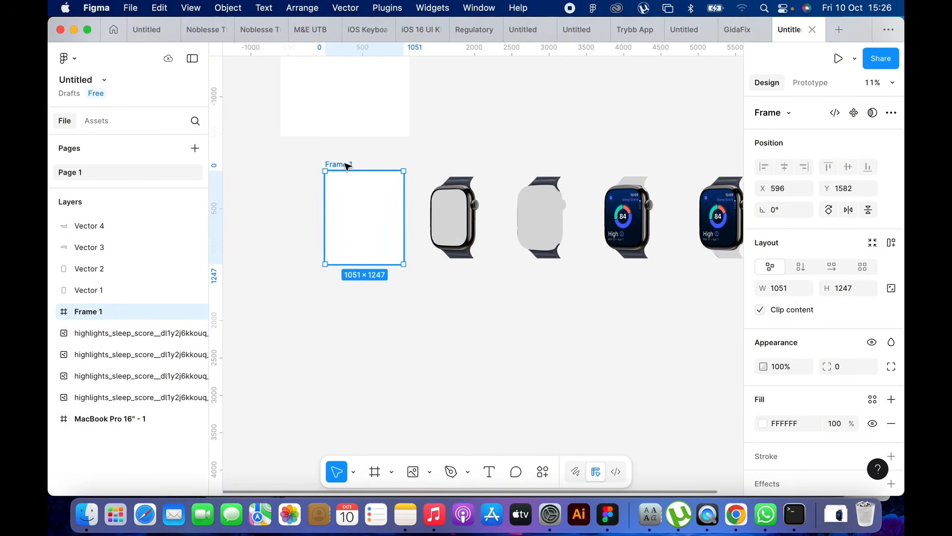
{"action": "left_click_drag", "start_coordinate": [347, 165], "coordinate": [346, 279]}
{"action": "key", "text": "super+d"}
{"action": "key", "text": "super+d"}
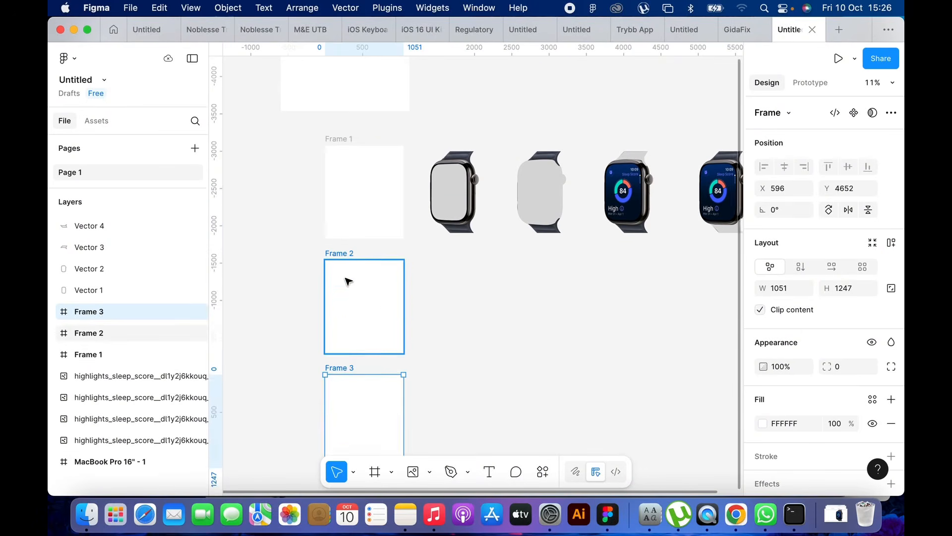
{"action": "scroll", "coordinate": [347, 280], "scroll_direction": "down", "scroll_amount": 3}
{"action": "scroll", "coordinate": [385, 238], "scroll_direction": "down", "scroll_amount": 3}
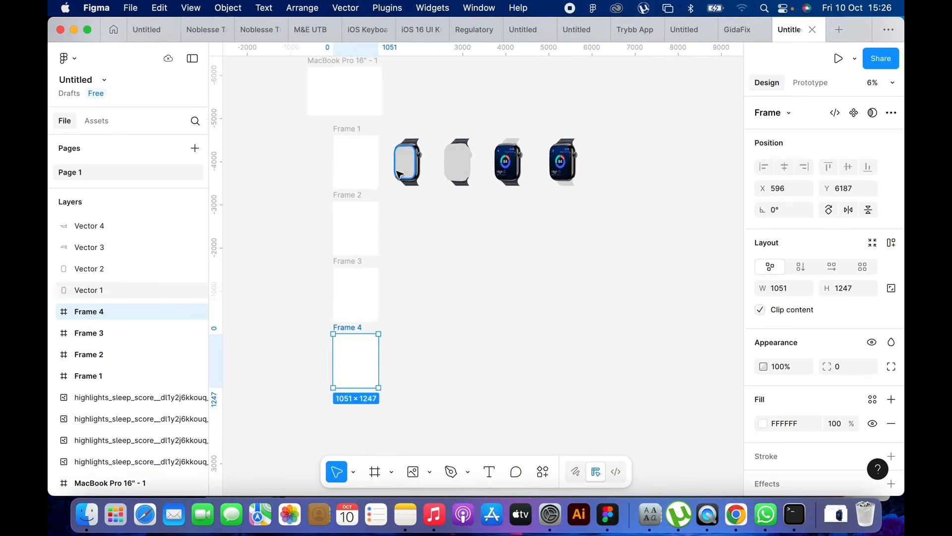
Step: Move the first watch image together with its screen shape into the centre of Frame 1
{"action": "scroll", "coordinate": [400, 133], "scroll_direction": "up", "scroll_amount": 3}
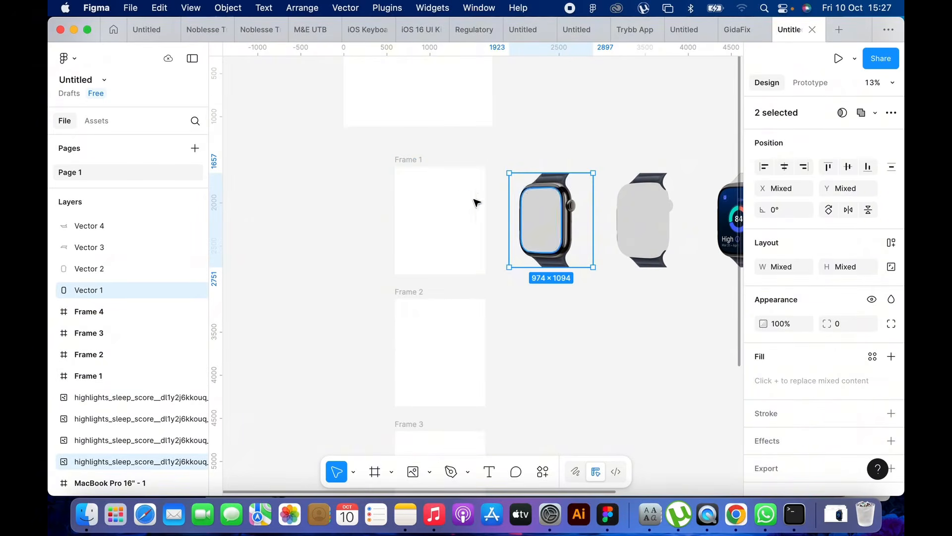
{"action": "left_click_drag", "start_coordinate": [562, 201], "coordinate": [445, 201]}
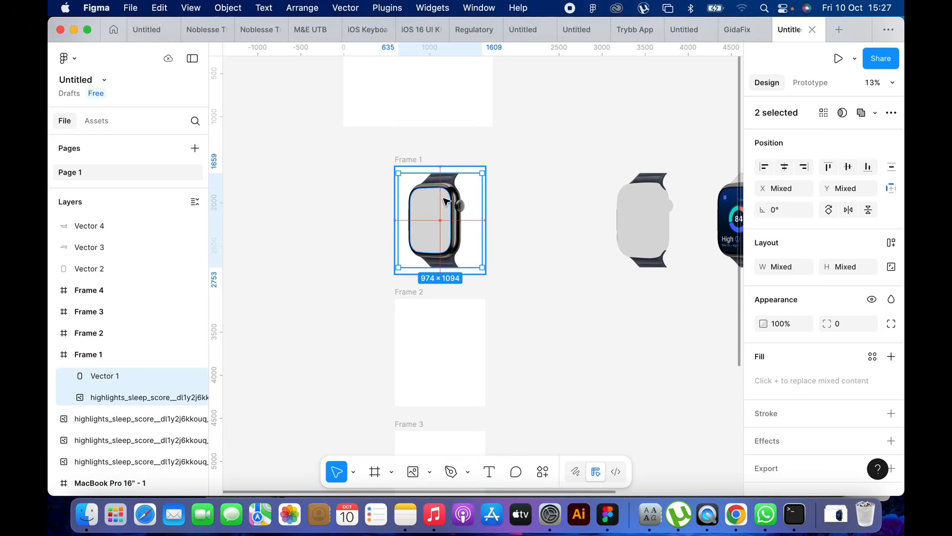
{"action": "left_click_drag", "start_coordinate": [444, 201], "coordinate": [445, 200]}
Step: Send the screen shape in Frame 1 behind the watch image and use it as a mask for the image
{"action": "scroll", "coordinate": [445, 201], "scroll_direction": "up", "scroll_amount": 5}
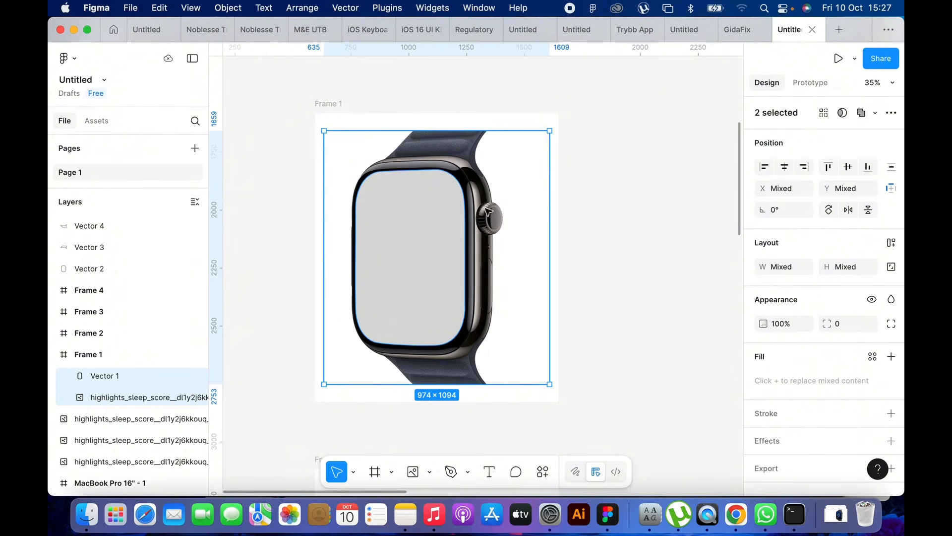
{"action": "left_click", "coordinate": [314, 249]}
{"action": "left_click", "coordinate": [396, 214]}
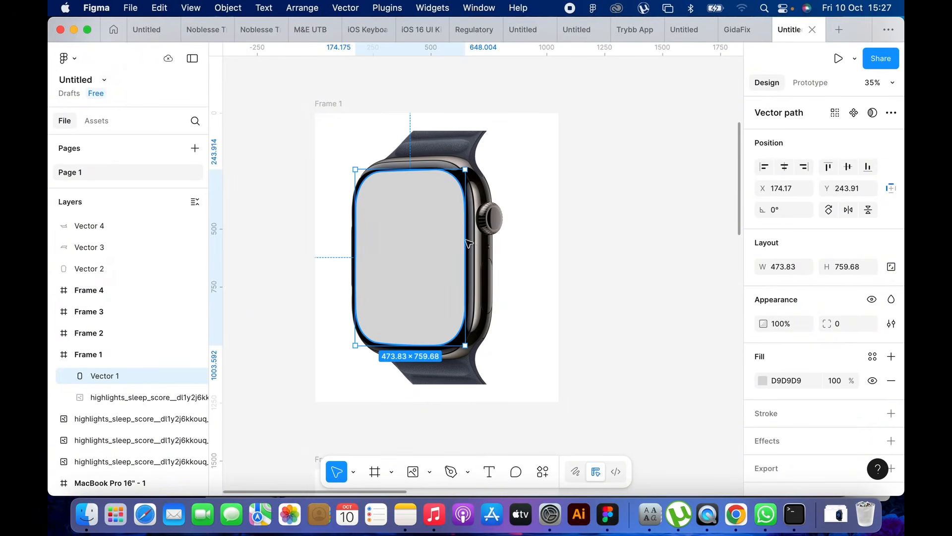
{"action": "right_click", "coordinate": [410, 212]}
{"action": "left_click", "coordinate": [448, 224]}
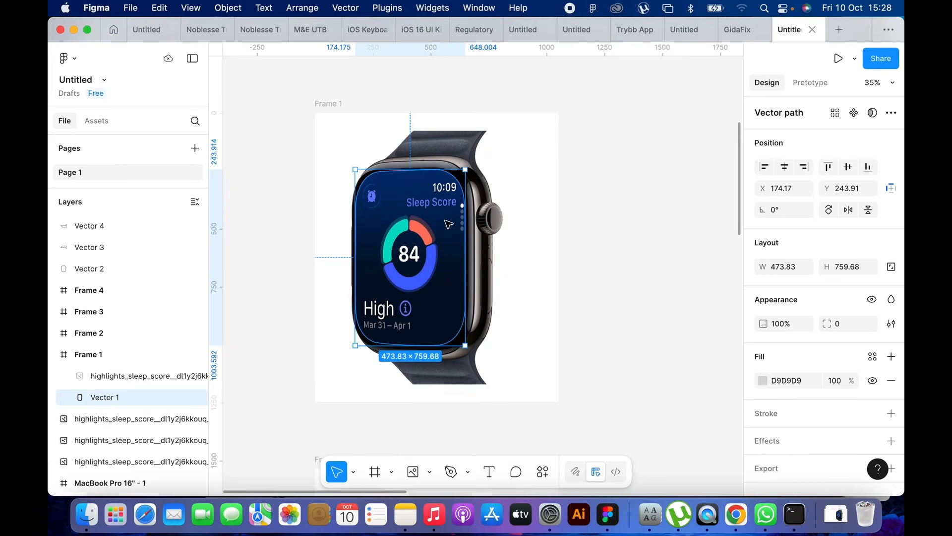
{"action": "left_click", "coordinate": [496, 217], "text": "shift"}
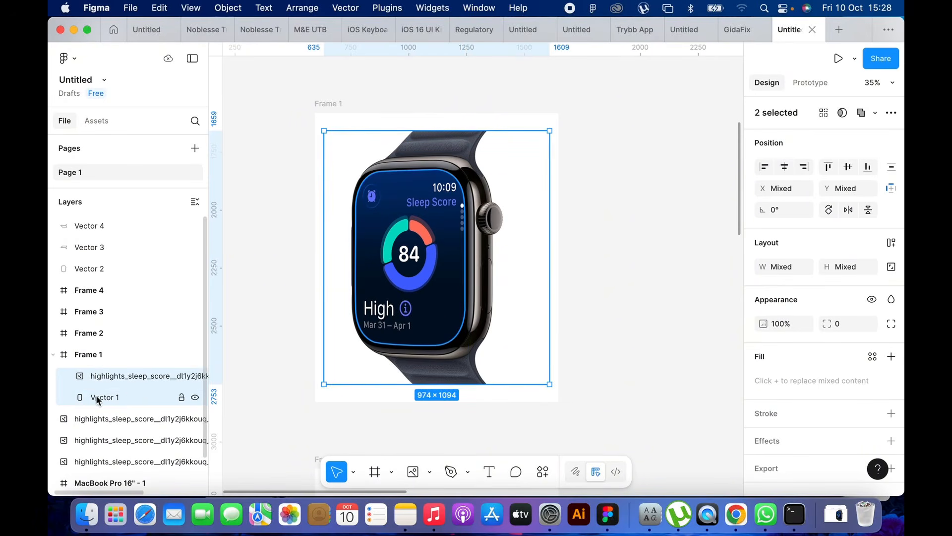
{"action": "right_click", "coordinate": [386, 213]}
{"action": "left_click", "coordinate": [443, 298]}
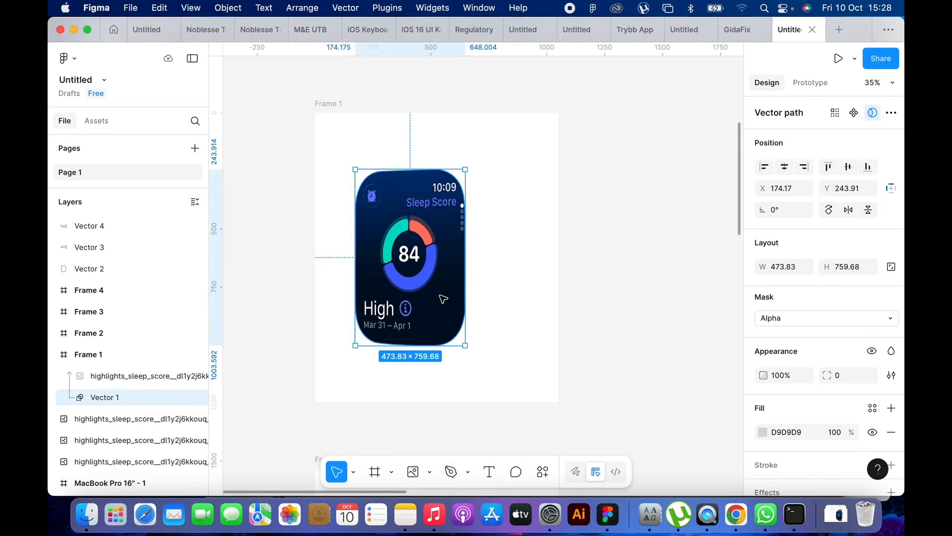
{"action": "scroll", "coordinate": [443, 299], "scroll_direction": "down", "scroll_amount": 5}
{"action": "left_click", "coordinate": [525, 291]}
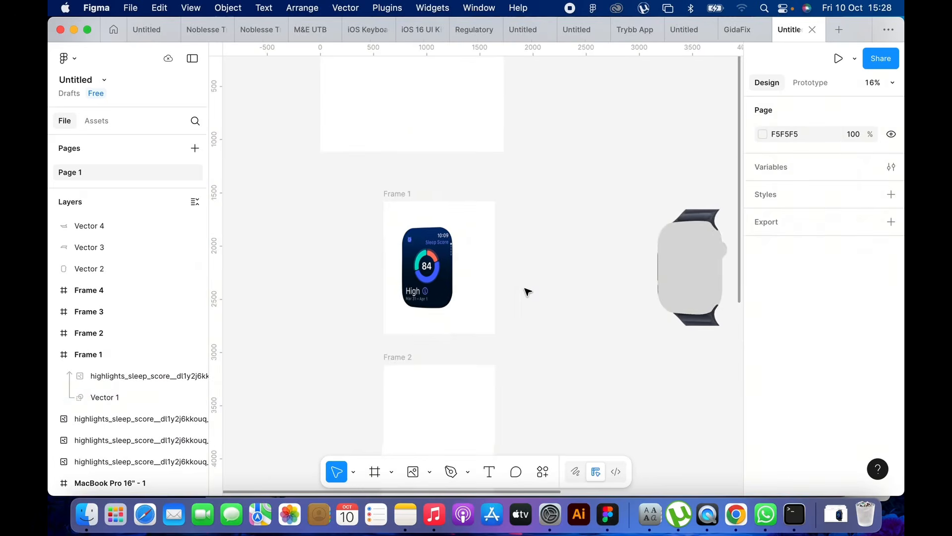
Step: Move the second watch image together with its case shape into the centre of Frame 2
{"action": "scroll", "coordinate": [527, 291], "scroll_direction": "down", "scroll_amount": 2}
{"action": "scroll", "coordinate": [595, 187], "scroll_direction": "right", "scroll_amount": 2}
{"action": "scroll", "coordinate": [594, 187], "scroll_direction": "down", "scroll_amount": 1}
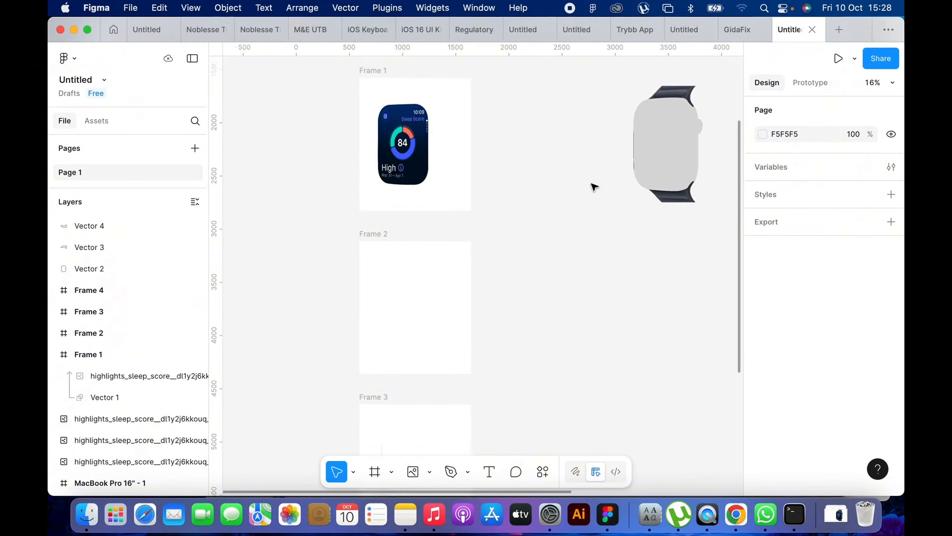
{"action": "scroll", "coordinate": [594, 187], "scroll_direction": "down", "scroll_amount": 2}
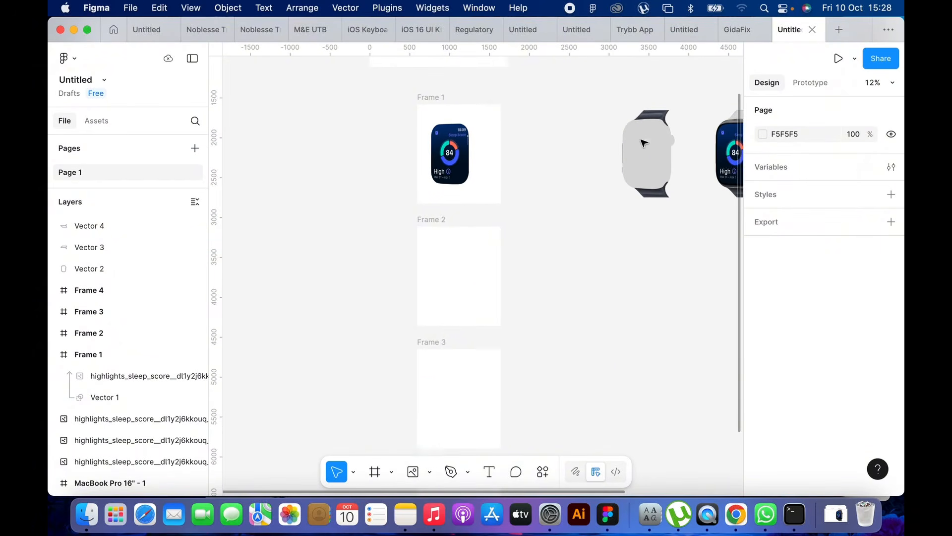
{"action": "left_click_drag", "start_coordinate": [612, 91], "coordinate": [669, 195]}
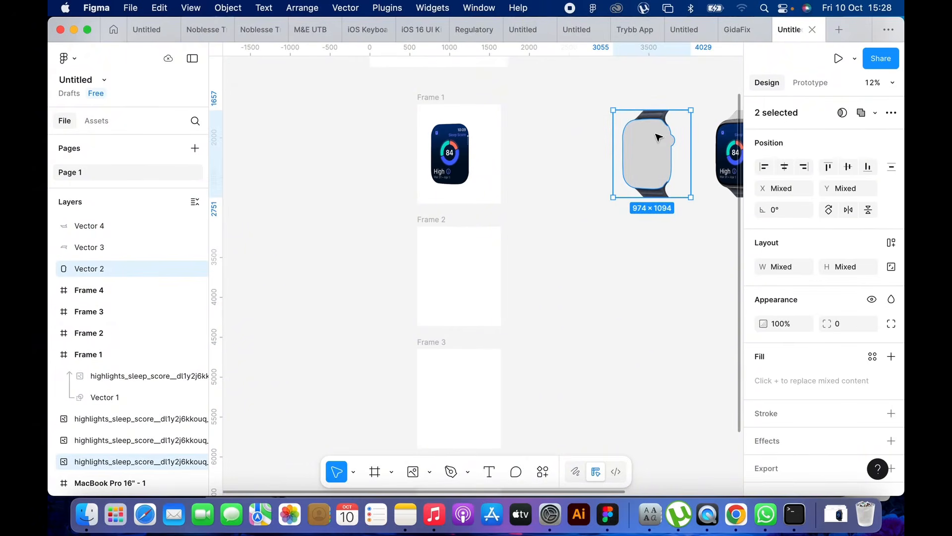
{"action": "left_click_drag", "start_coordinate": [659, 138], "coordinate": [466, 257]}
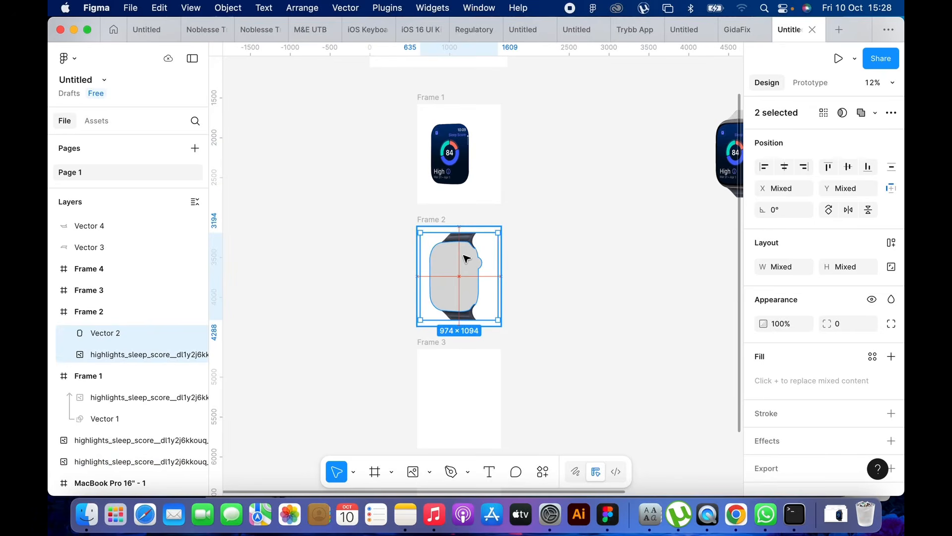
Step: Send the case shape in Frame 2 behind the watch image and mask the image with it
{"action": "key", "text": "shift+2"}
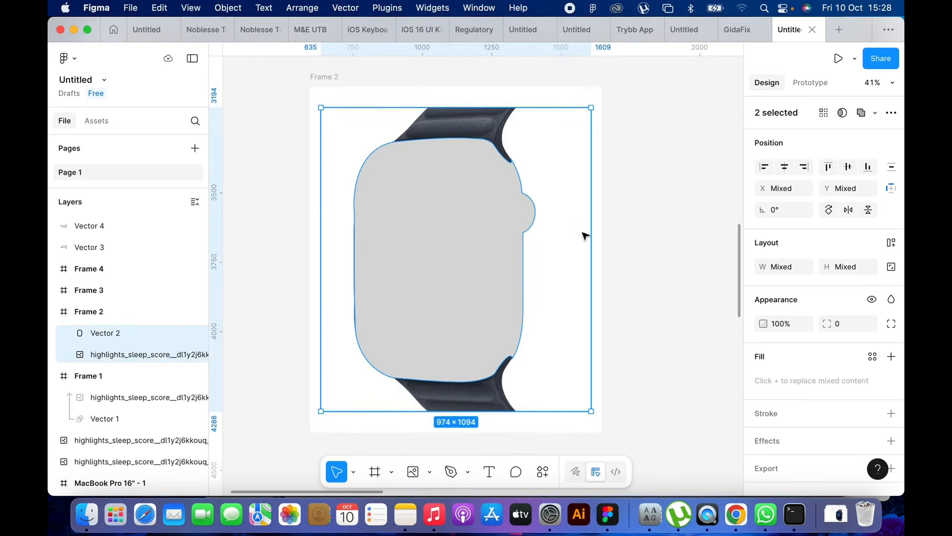
{"action": "key", "text": "Escape"}
{"action": "left_click", "coordinate": [448, 213]}
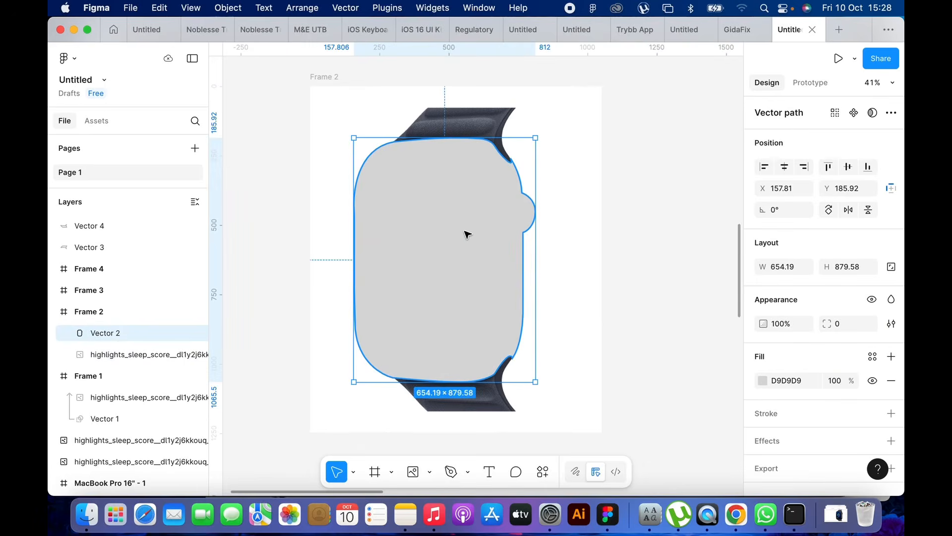
{"action": "right_click", "coordinate": [492, 253]}
{"action": "left_click", "coordinate": [519, 228]}
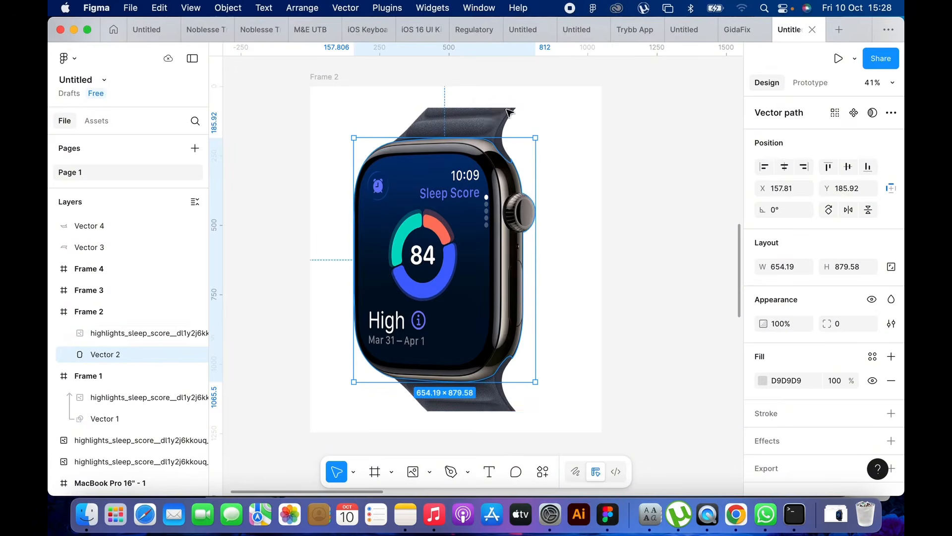
{"action": "left_click", "coordinate": [491, 121], "text": "shift"}
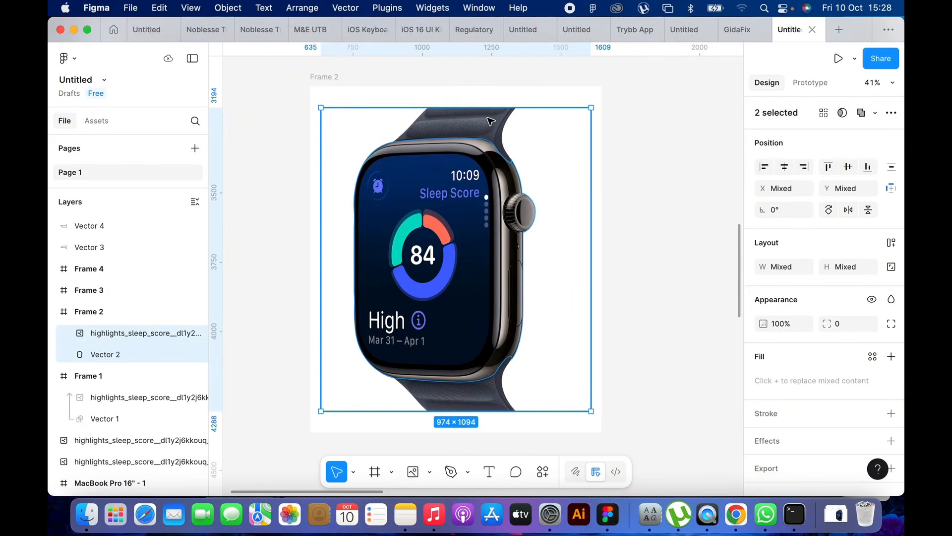
{"action": "right_click", "coordinate": [444, 239]}
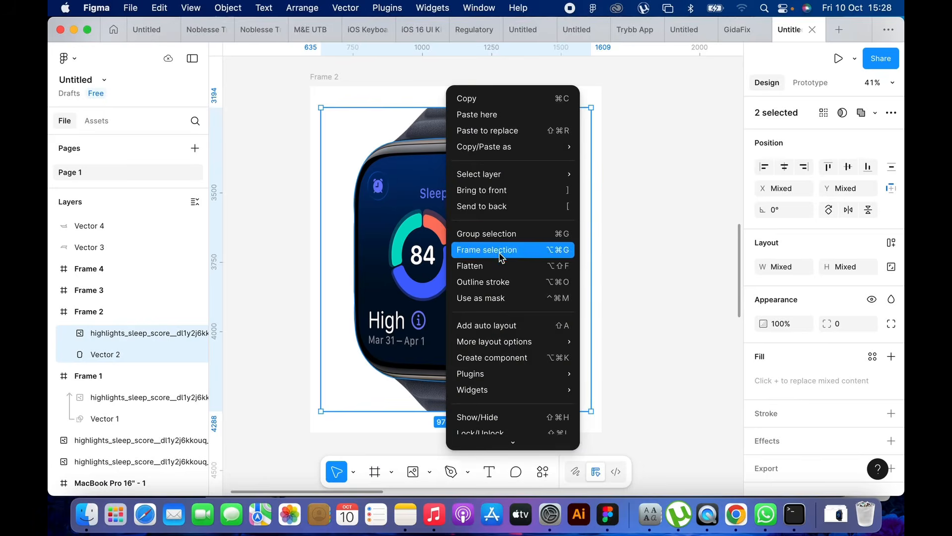
{"action": "left_click", "coordinate": [503, 299]}
{"action": "scroll", "coordinate": [504, 301], "scroll_direction": "down", "scroll_amount": 5}
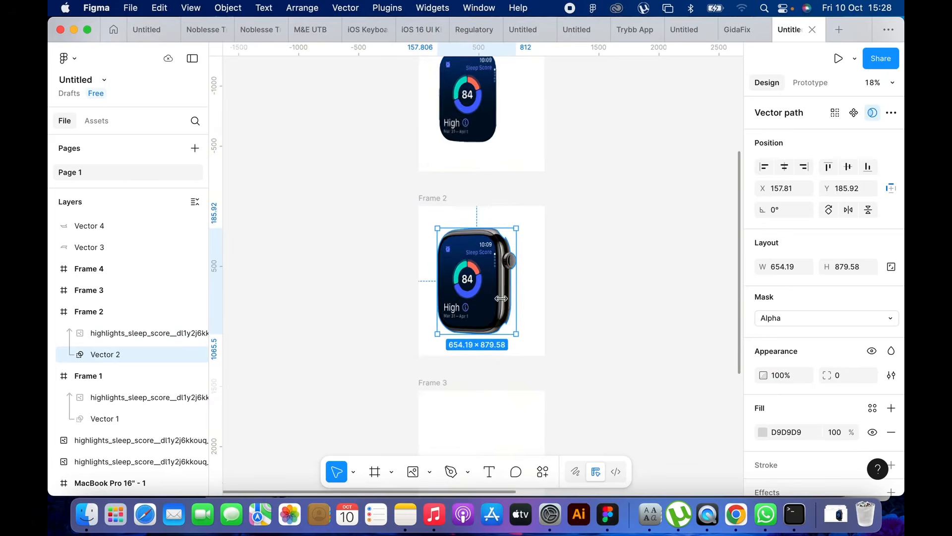
{"action": "left_click", "coordinate": [589, 280]}
Step: Move the watch image with the traced upper strap, together with its strap shape, into the centre of Frame 3
{"action": "scroll", "coordinate": [589, 281], "scroll_direction": "down", "scroll_amount": 3}
{"action": "scroll", "coordinate": [589, 281], "scroll_direction": "down", "scroll_amount": 3}
{"action": "scroll", "coordinate": [589, 281], "scroll_direction": "right", "scroll_amount": 3}
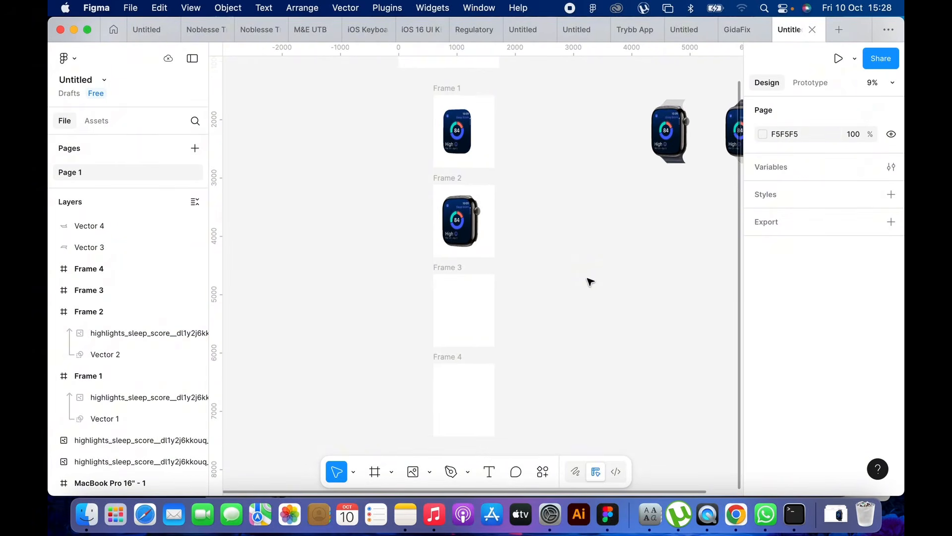
{"action": "scroll", "coordinate": [555, 174], "scroll_direction": "down", "scroll_amount": 1}
{"action": "scroll", "coordinate": [555, 173], "scroll_direction": "right", "scroll_amount": 2}
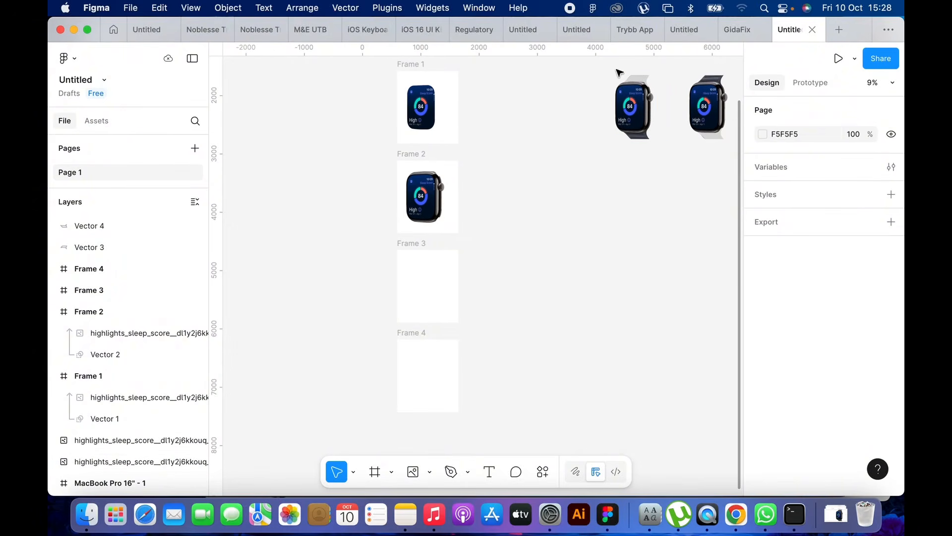
{"action": "left_click", "coordinate": [645, 95]}
{"action": "left_click", "coordinate": [645, 94], "text": "shift"}
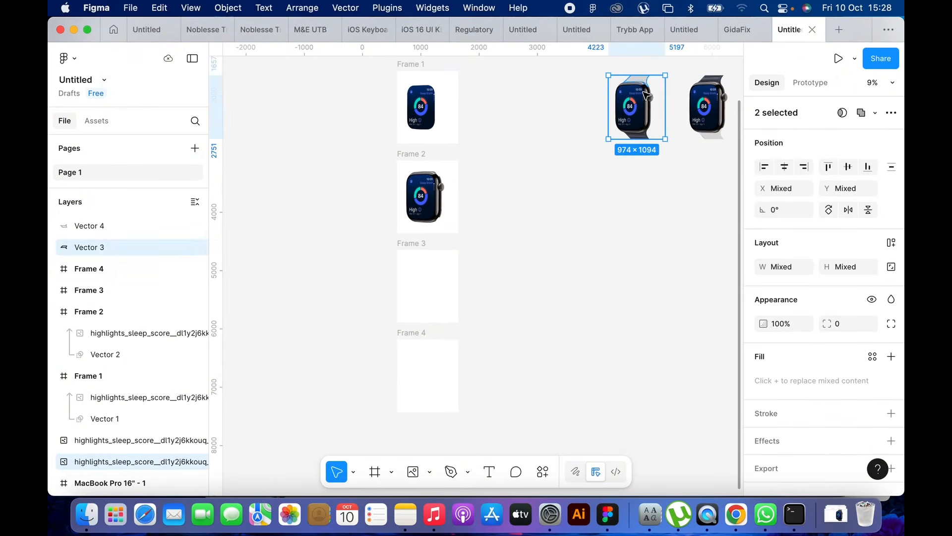
{"action": "left_click_drag", "start_coordinate": [640, 84], "coordinate": [432, 262]}
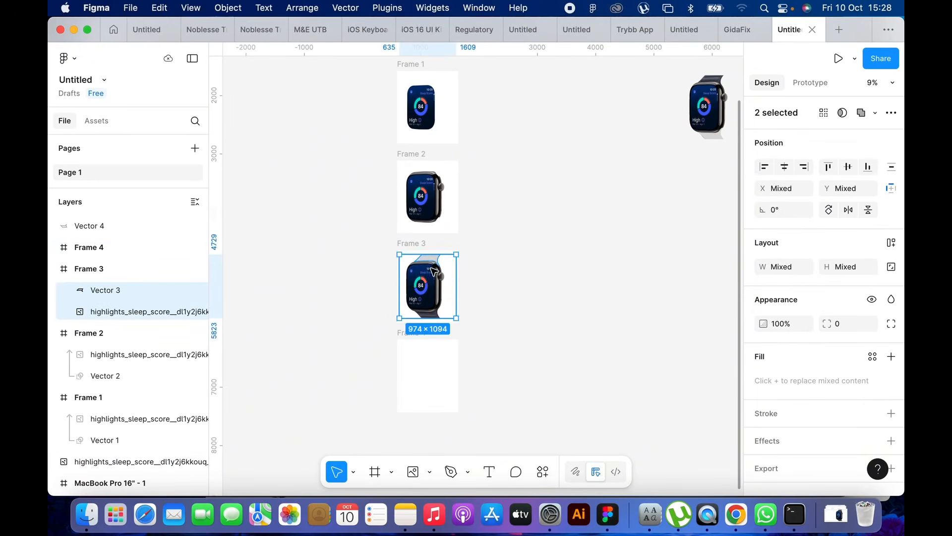
Step: Send the upper strap shape in Frame 3 behind the watch image and use it as the image's mask
{"action": "scroll", "coordinate": [430, 289], "scroll_direction": "up", "scroll_amount": 5}
{"action": "left_click", "coordinate": [656, 185]}
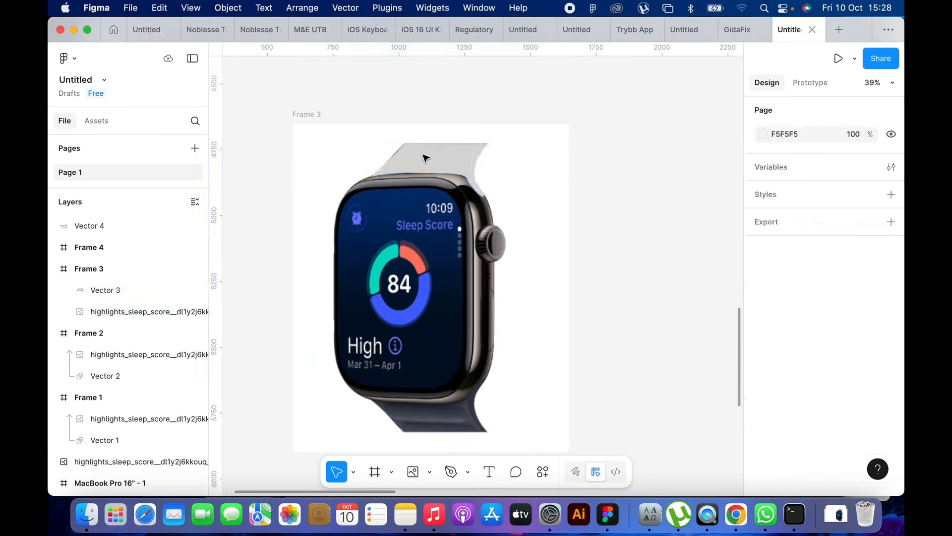
{"action": "left_click", "coordinate": [425, 158]}
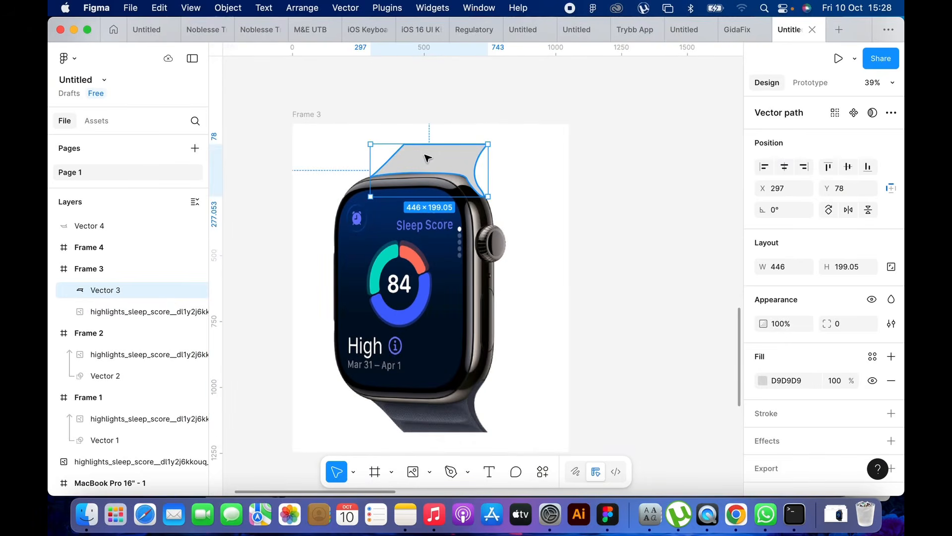
{"action": "right_click", "coordinate": [425, 159]}
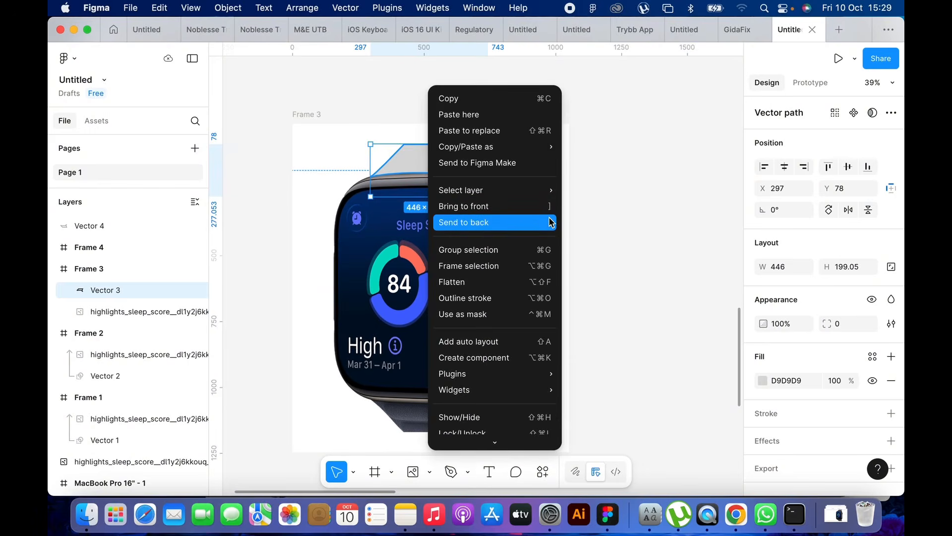
{"action": "left_click", "coordinate": [472, 227]}
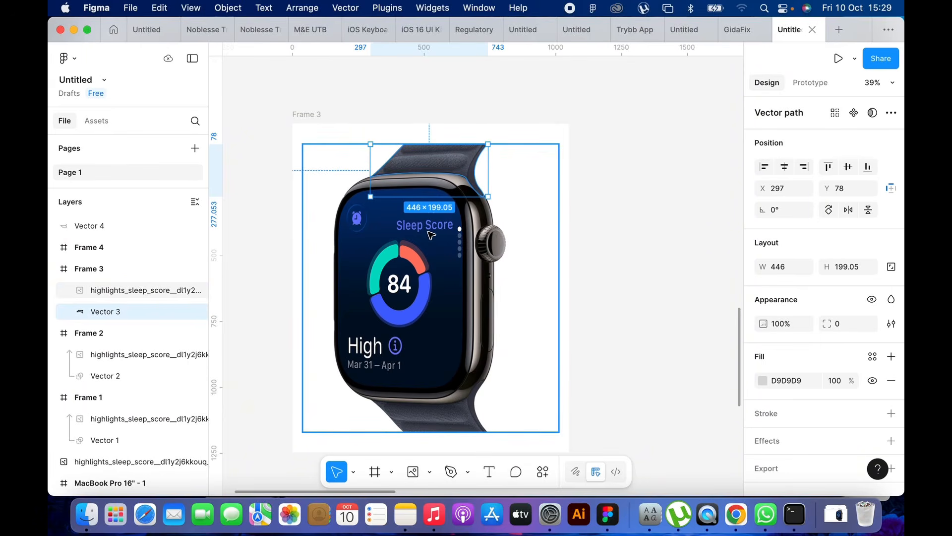
{"action": "left_click", "coordinate": [431, 235], "text": "shift"}
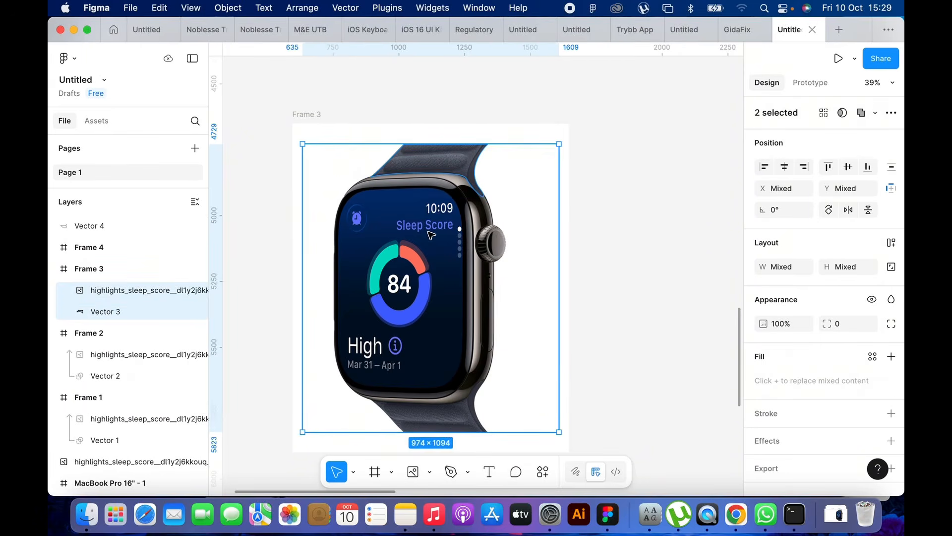
{"action": "right_click", "coordinate": [431, 235]}
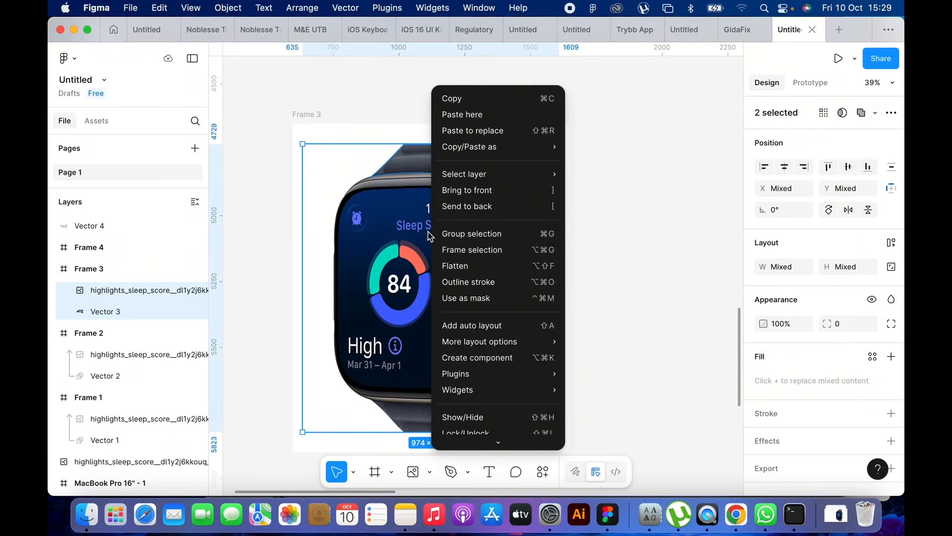
{"action": "left_click", "coordinate": [475, 299]}
{"action": "scroll", "coordinate": [477, 302], "scroll_direction": "down", "scroll_amount": 5}
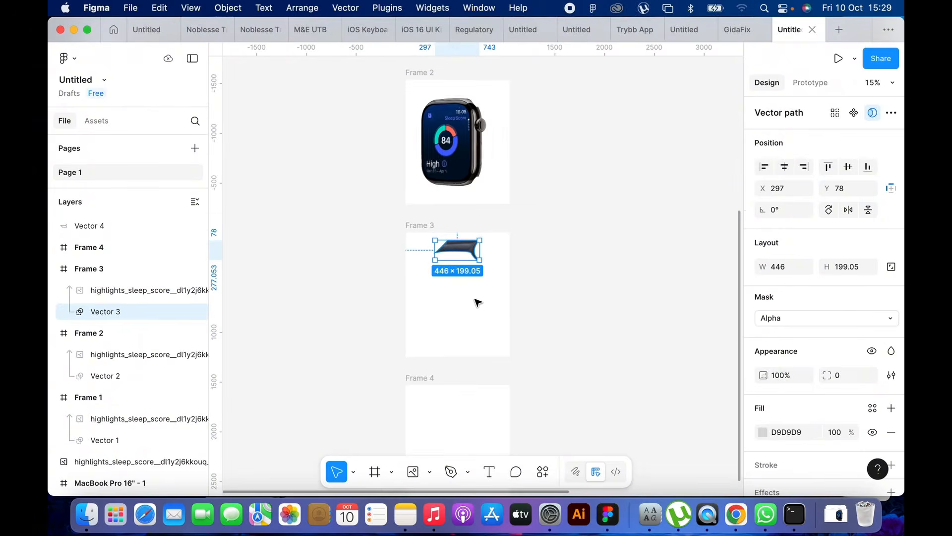
{"action": "left_click", "coordinate": [517, 283]}
Step: Move the remaining watch image together with its lower strap shape into Frame 4
{"action": "scroll", "coordinate": [518, 286], "scroll_direction": "down", "scroll_amount": 5}
{"action": "scroll", "coordinate": [516, 284], "scroll_direction": "down", "scroll_amount": 3}
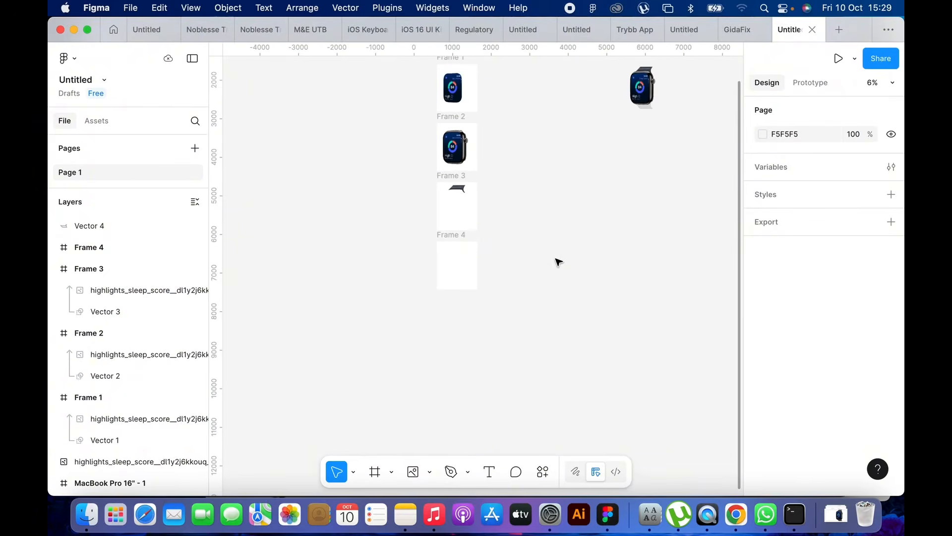
{"action": "left_click_drag", "start_coordinate": [664, 131], "coordinate": [590, 67]}
{"action": "left_click_drag", "start_coordinate": [646, 76], "coordinate": [457, 250]}
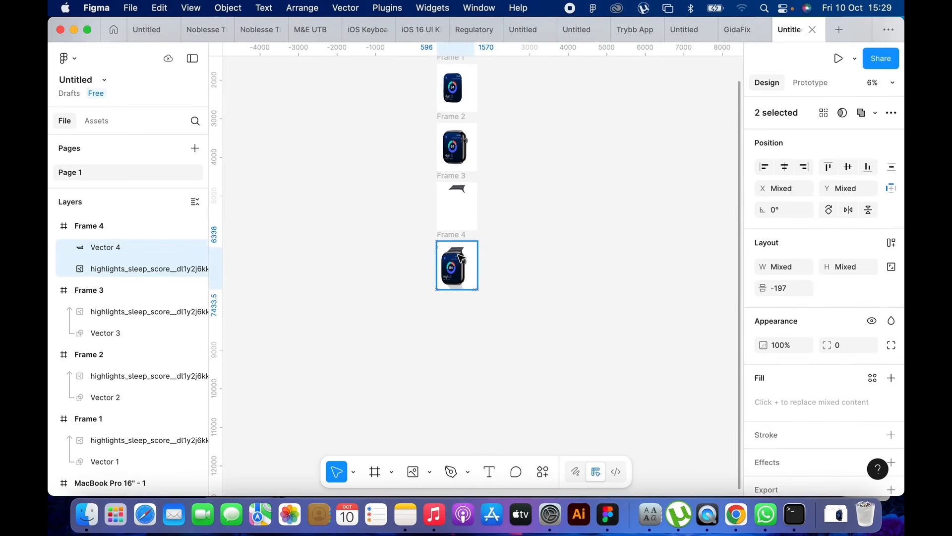
{"action": "scroll", "coordinate": [458, 254], "scroll_direction": "up", "scroll_amount": 5}
{"action": "scroll", "coordinate": [461, 258], "scroll_direction": "up", "scroll_amount": 4}
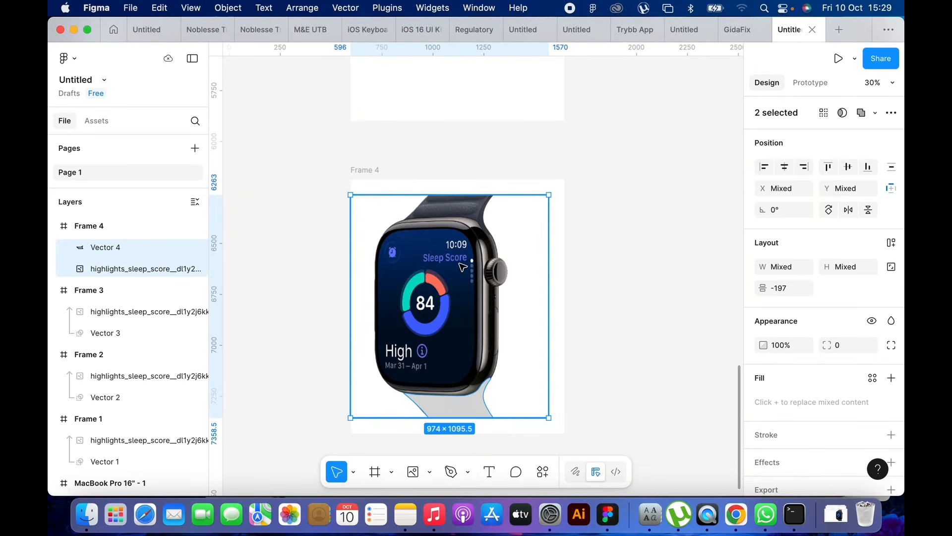
Step: Centre the watch image and its lower strap shape horizontally within Frame 4
{"action": "left_click_drag", "start_coordinate": [463, 267], "coordinate": [462, 273]}
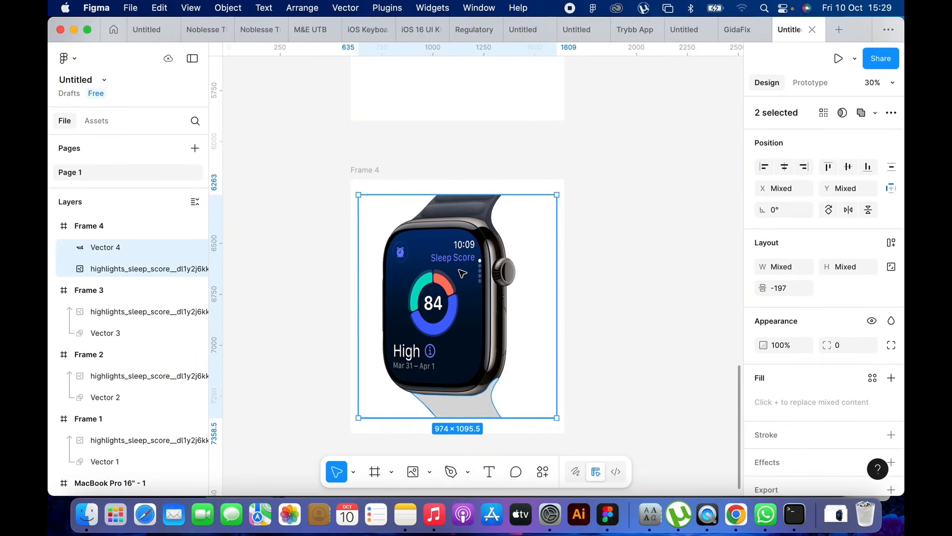
{"action": "scroll", "coordinate": [590, 317], "scroll_direction": "down", "scroll_amount": 3}
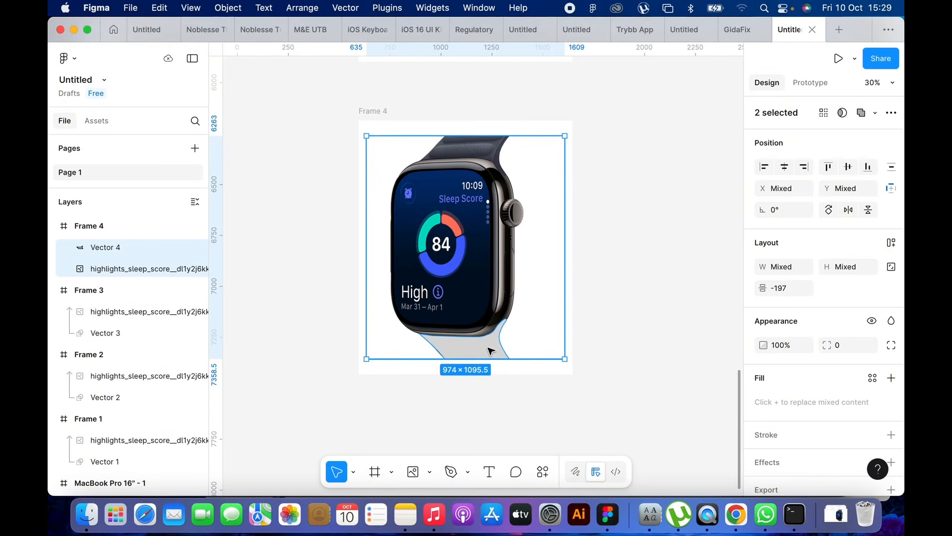
{"action": "key", "text": "Escape"}
Step: Send the lower strap shape in Frame 4 behind the watch image and use it as the image's mask
{"action": "left_click", "coordinate": [491, 346]}
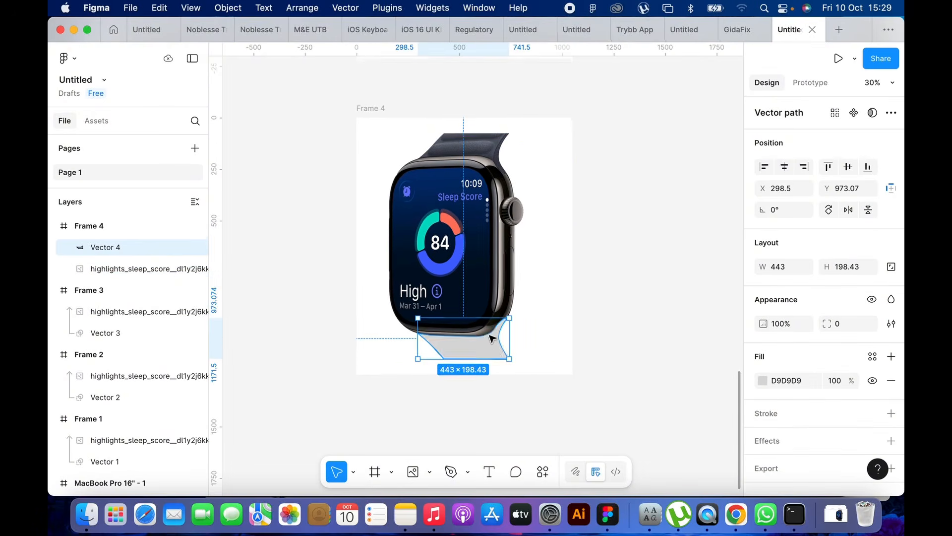
{"action": "scroll", "coordinate": [494, 338], "scroll_direction": "up", "scroll_amount": 3}
{"action": "right_click", "coordinate": [490, 339]}
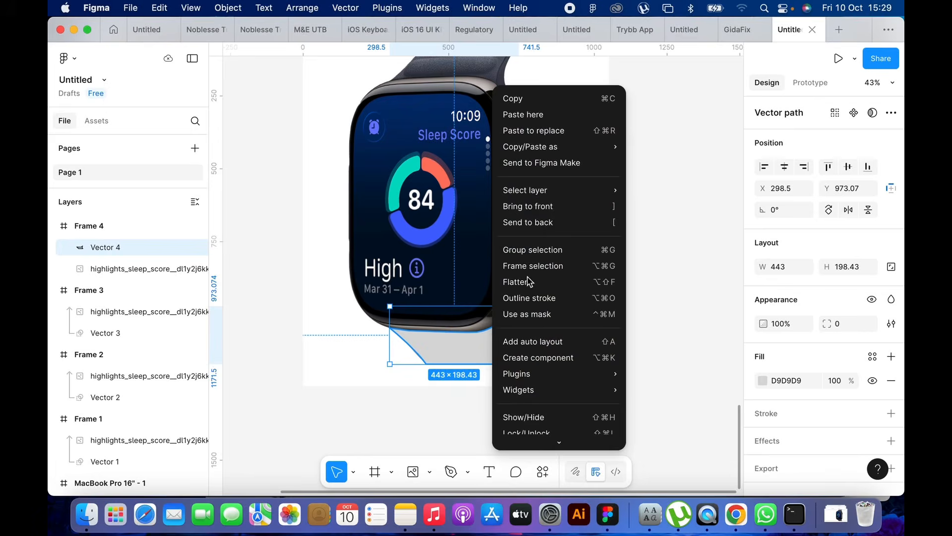
{"action": "left_click", "coordinate": [531, 223]}
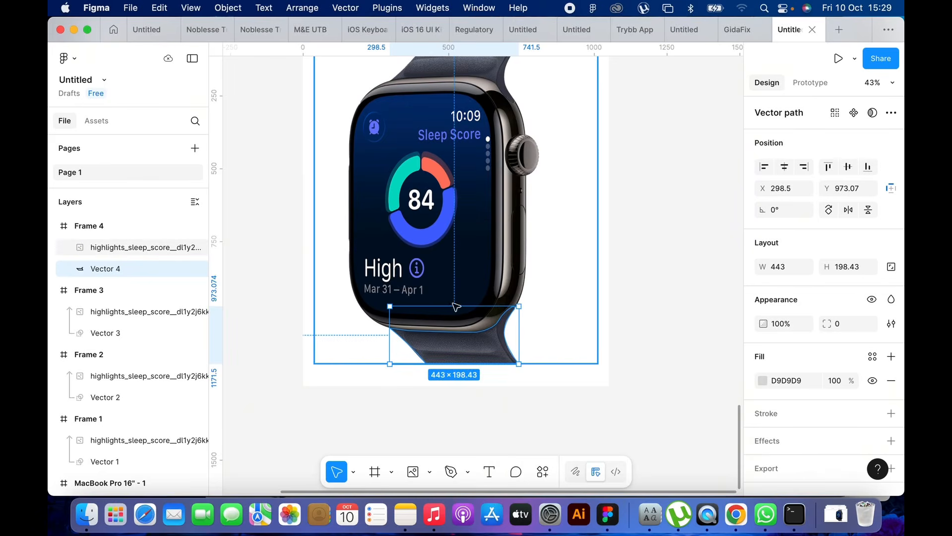
{"action": "left_click", "coordinate": [442, 187], "text": "shift"}
{"action": "right_click", "coordinate": [442, 187]}
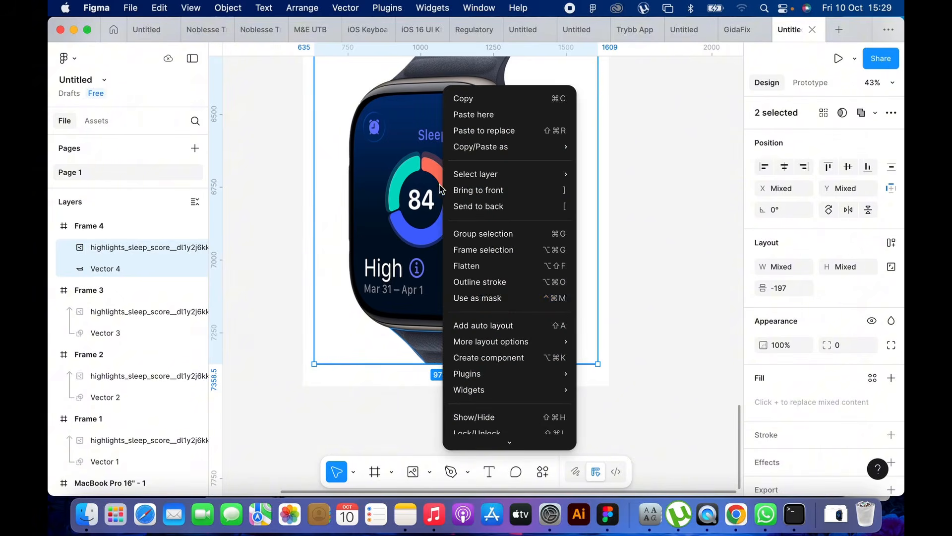
{"action": "left_click", "coordinate": [497, 303]}
{"action": "scroll", "coordinate": [496, 304], "scroll_direction": "down", "scroll_amount": 3}
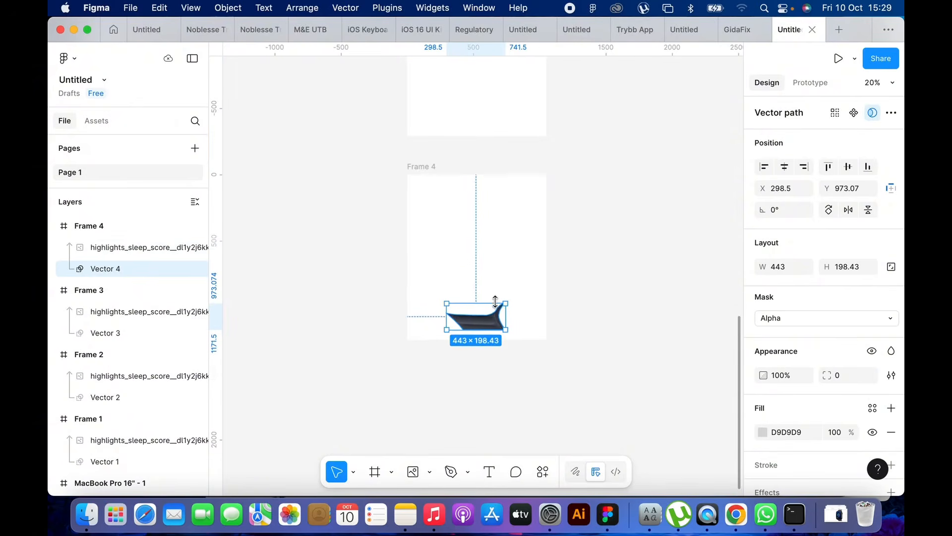
{"action": "scroll", "coordinate": [614, 261], "scroll_direction": "down", "scroll_amount": 4}
{"action": "left_click", "coordinate": [614, 261]}
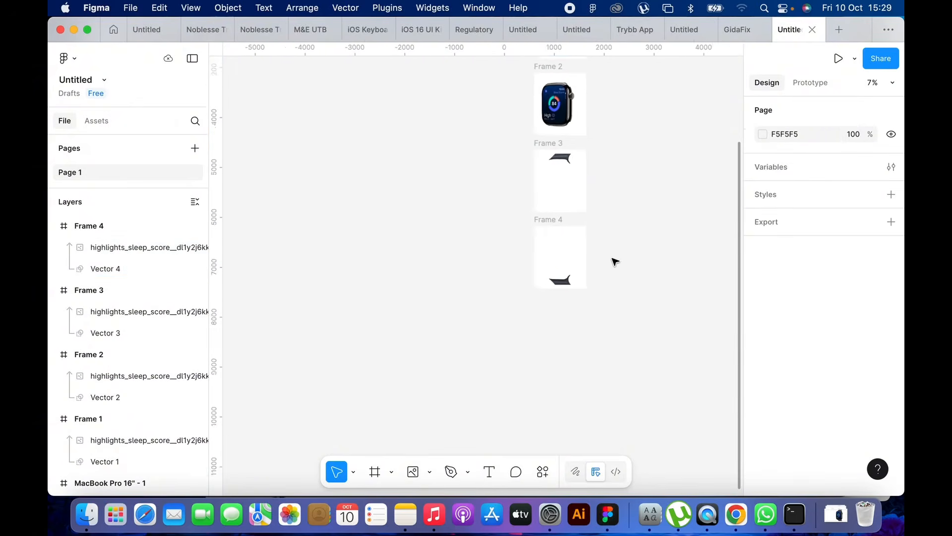
Step: Review the masked screen, case and strap parts in Frames 1 to 4, then examine the watch case in Frame 2 closely
{"action": "scroll", "coordinate": [612, 259], "scroll_direction": "up", "scroll_amount": 5}
{"action": "scroll", "coordinate": [612, 259], "scroll_direction": "right", "scroll_amount": 5}
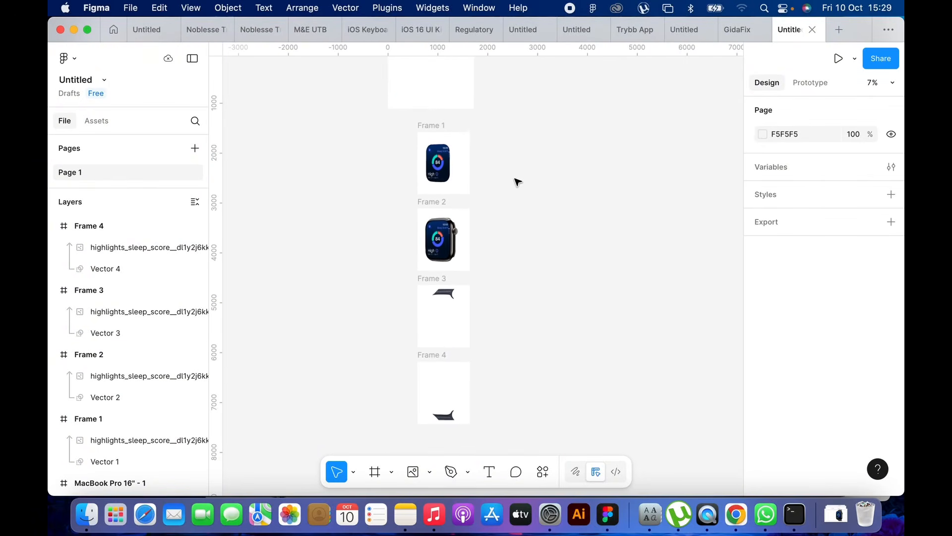
{"action": "scroll", "coordinate": [518, 183], "scroll_direction": "down", "scroll_amount": 2}
{"action": "scroll", "coordinate": [517, 182], "scroll_direction": "left", "scroll_amount": 2}
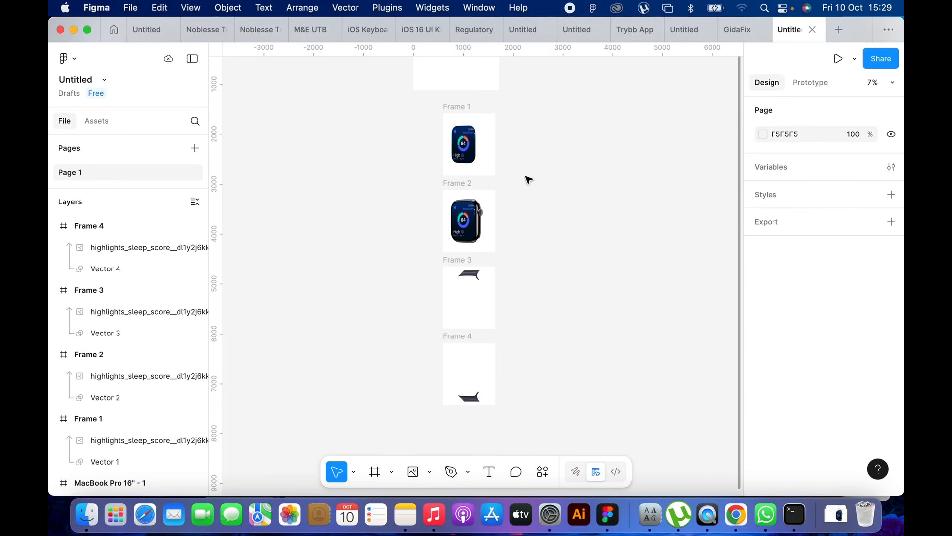
{"action": "scroll", "coordinate": [474, 223], "scroll_direction": "up", "scroll_amount": 5}
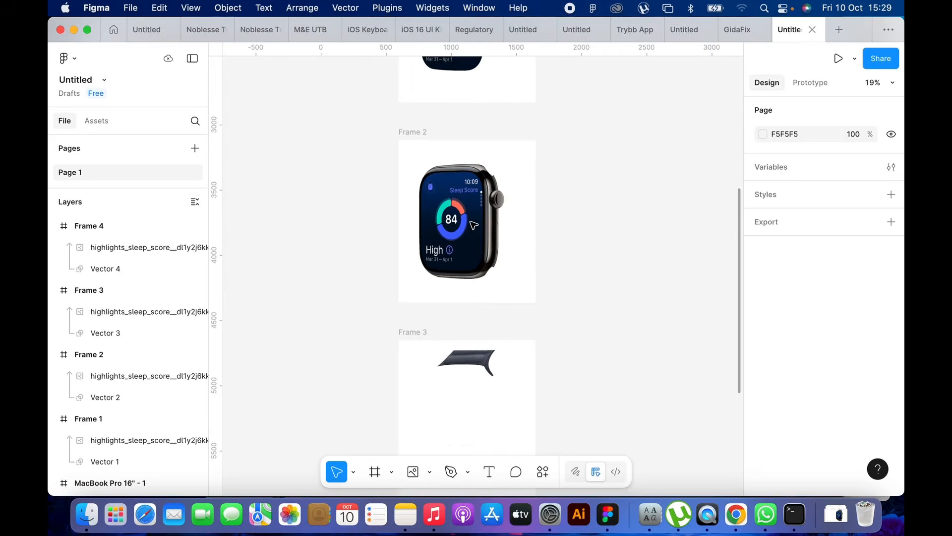
{"action": "scroll", "coordinate": [474, 223], "scroll_direction": "up", "scroll_amount": 3}
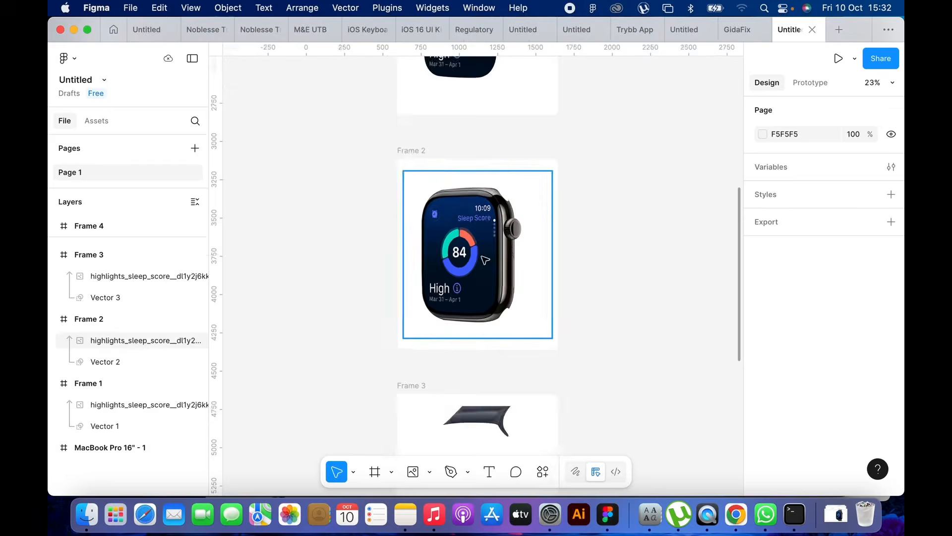
{"action": "scroll", "coordinate": [485, 260], "scroll_direction": "up", "scroll_amount": 5}
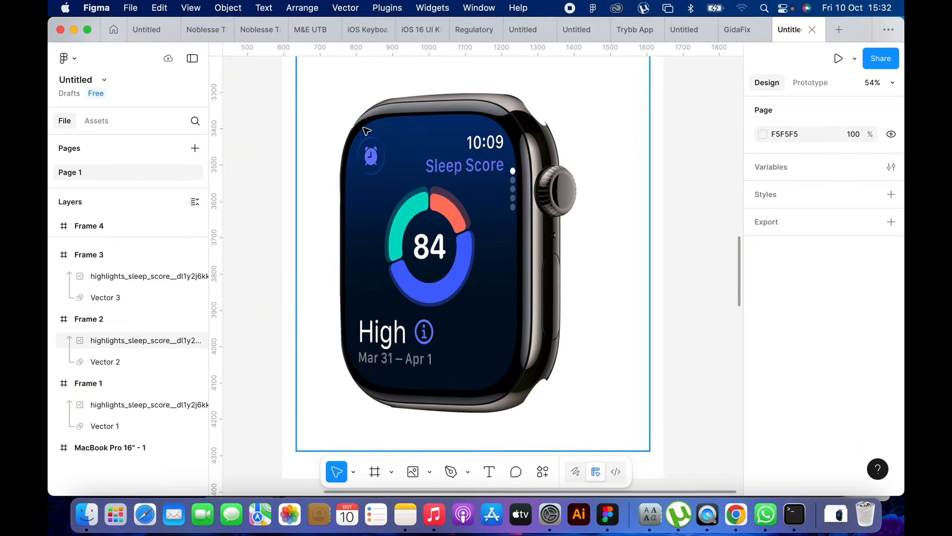
{"action": "scroll", "coordinate": [366, 131], "scroll_direction": "up", "scroll_amount": 2}
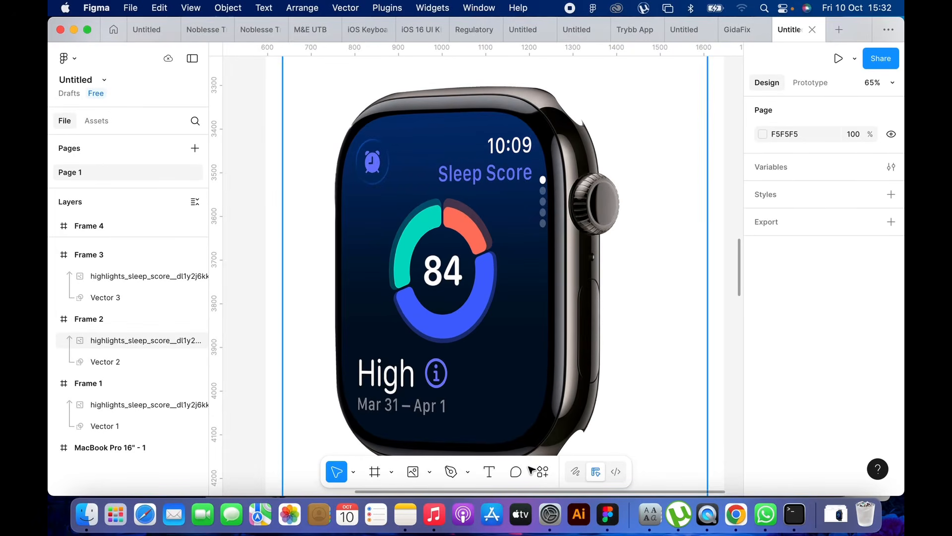
{"action": "key", "text": "p"}
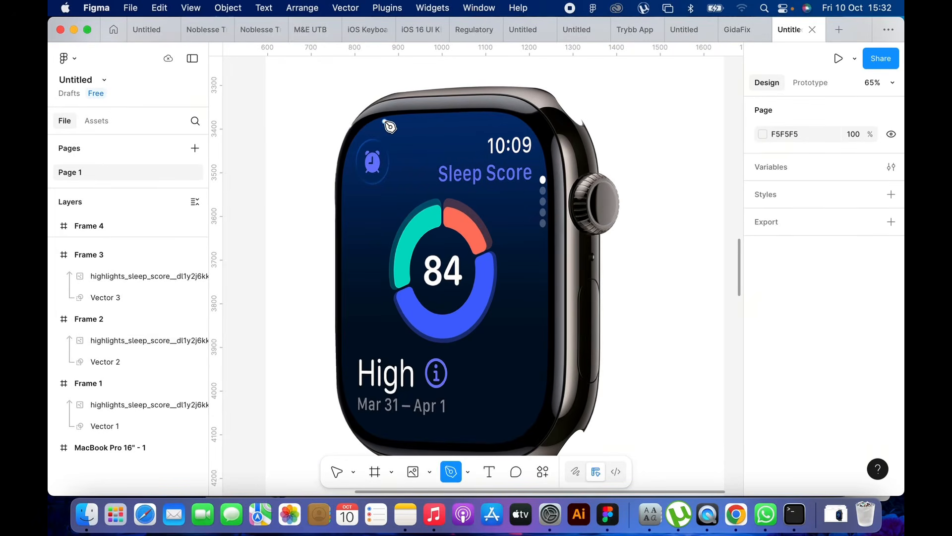
{"action": "scroll", "coordinate": [389, 123], "scroll_direction": "up", "scroll_amount": 3}
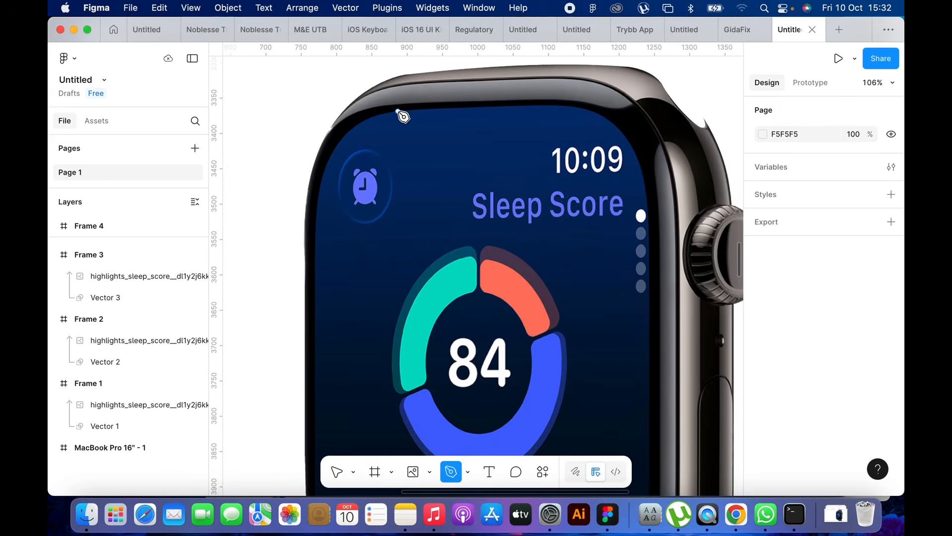
{"action": "left_click", "coordinate": [398, 113]}
{"action": "left_click", "coordinate": [550, 106]}
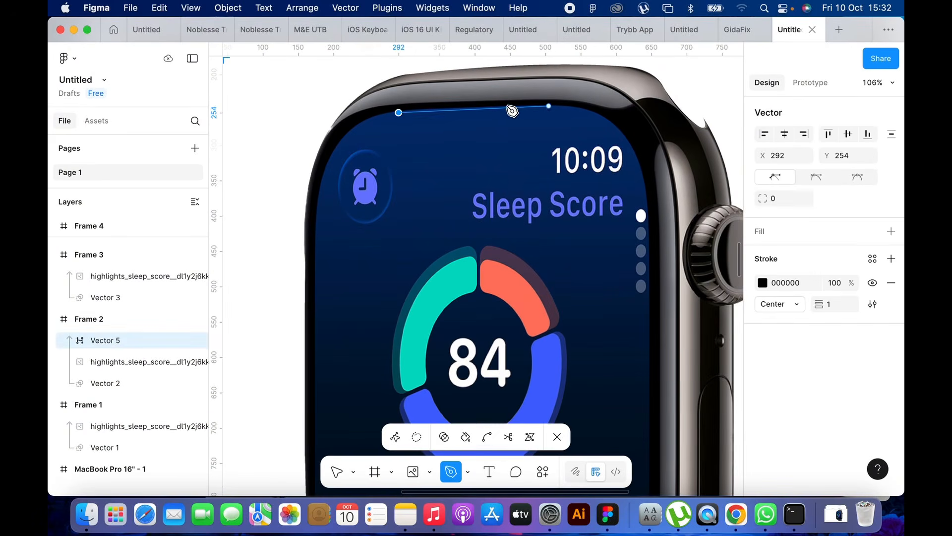
{"action": "key", "text": "super+z"}
{"action": "key", "text": "super+z"}
Step: Trace the top edge, right side and curved right corners of the watch screen in Frame 2 with the Pen tool
{"action": "scroll", "coordinate": [503, 110], "scroll_direction": "up", "scroll_amount": 5}
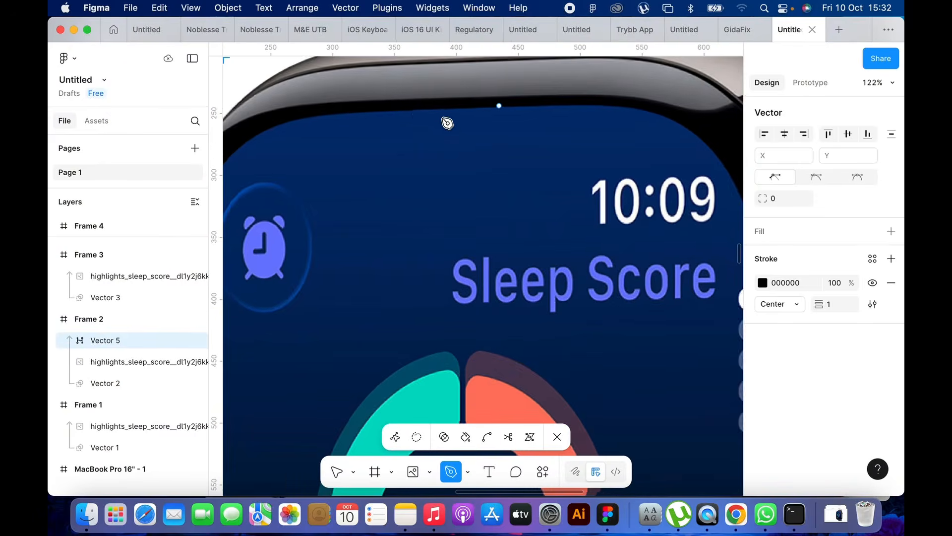
{"action": "left_click", "coordinate": [391, 110]}
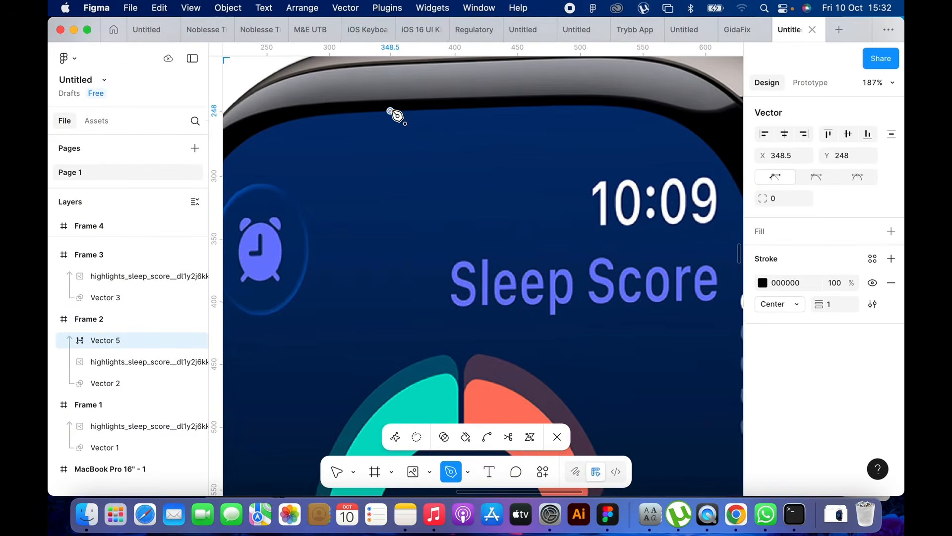
{"action": "scroll", "coordinate": [392, 111], "scroll_direction": "right", "scroll_amount": 2}
{"action": "left_click", "coordinate": [495, 86]}
{"action": "left_click_drag", "start_coordinate": [661, 229], "coordinate": [674, 363]}
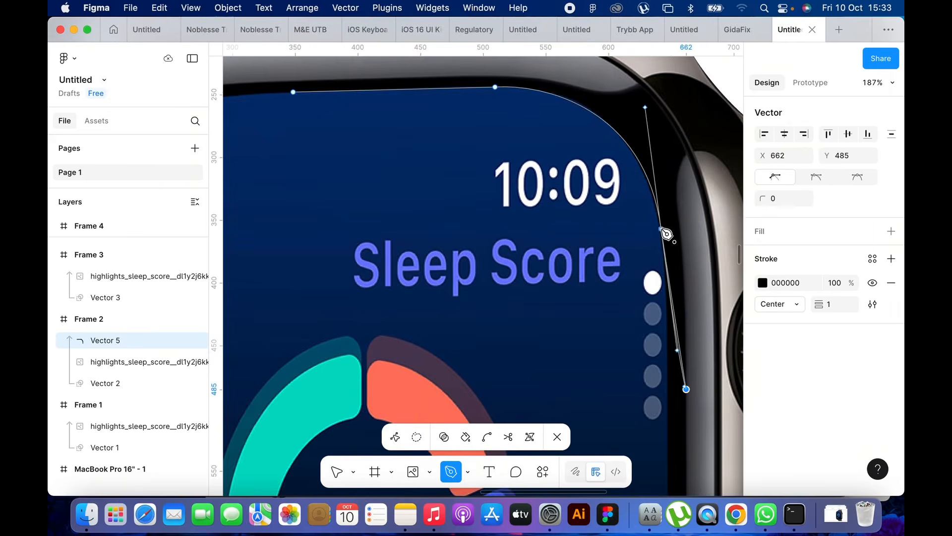
{"action": "scroll", "coordinate": [664, 382], "scroll_direction": "down", "scroll_amount": 9}
{"action": "left_click_drag", "start_coordinate": [580, 309], "coordinate": [519, 308]}
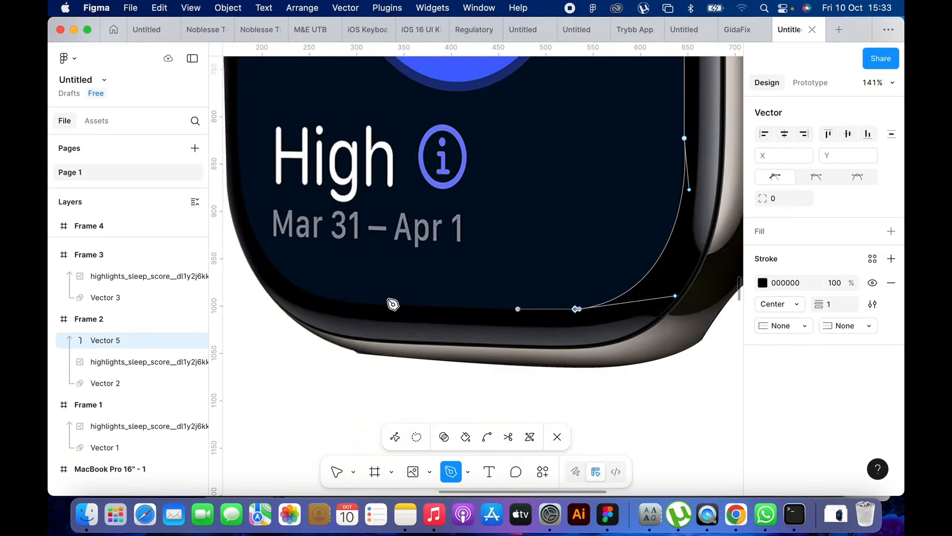
Step: Continue the screen outline in Frame 2 along the bottom and left side with curved corners, closing the path at its starting point
{"action": "left_click_drag", "start_coordinate": [364, 299], "coordinate": [326, 287]}
{"action": "scroll", "coordinate": [347, 293], "scroll_direction": "left", "scroll_amount": 4}
{"action": "left_click_drag", "start_coordinate": [414, 272], "coordinate": [415, 127]}
{"action": "scroll", "coordinate": [395, 120], "scroll_direction": "up", "scroll_amount": 4}
{"action": "left_click", "coordinate": [392, 120]}
{"action": "scroll", "coordinate": [367, 164], "scroll_direction": "up", "scroll_amount": 5}
{"action": "scroll", "coordinate": [347, 212], "scroll_direction": "left", "scroll_amount": 2}
{"action": "left_click_drag", "start_coordinate": [394, 176], "coordinate": [516, 170]}
{"action": "left_click", "coordinate": [395, 177], "text": "super"}
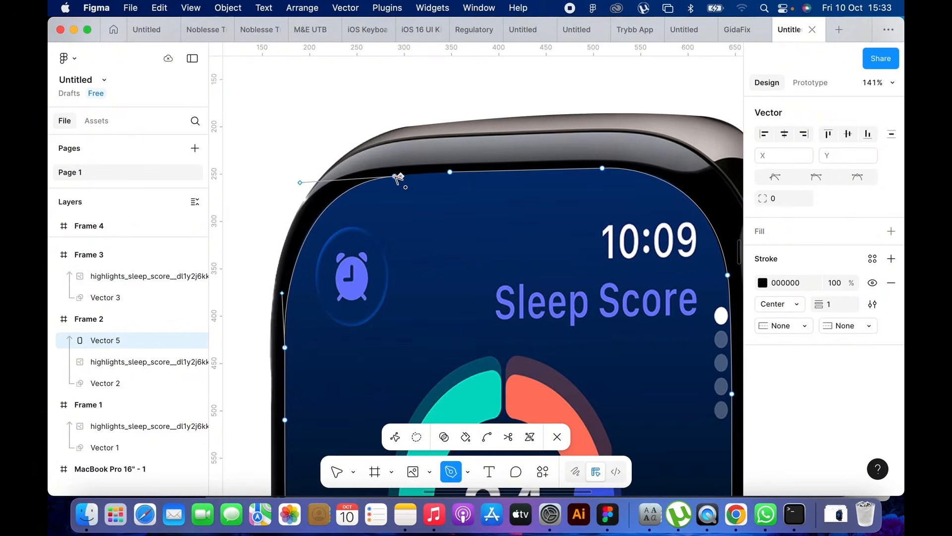
{"action": "left_click", "coordinate": [450, 172]}
{"action": "scroll", "coordinate": [451, 173], "scroll_direction": "down", "scroll_amount": 5}
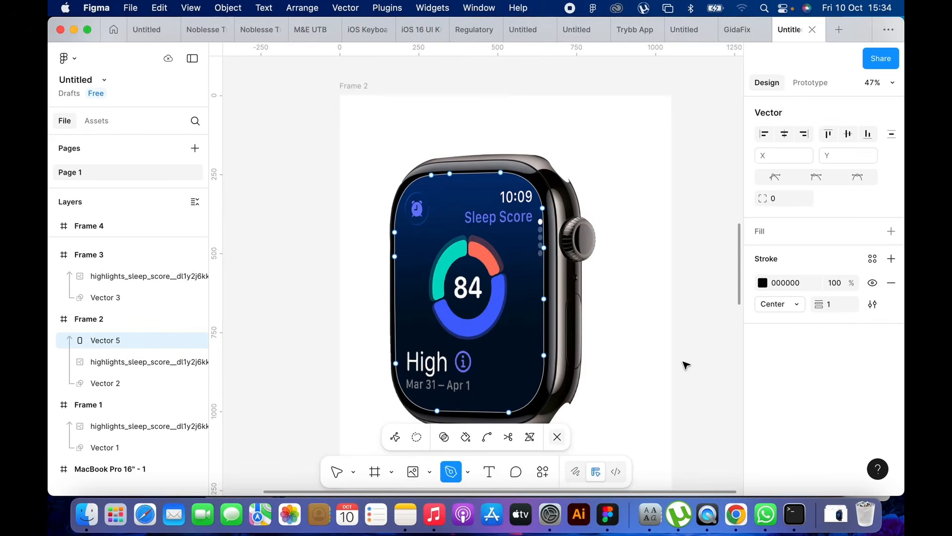
{"action": "key", "text": "Escape"}
{"action": "key", "text": "Escape"}
Step: Remove the stroke from the traced screen shape in Frame 2 and give it a solid white FFFFFF fill
{"action": "scroll", "coordinate": [683, 351], "scroll_direction": "down", "scroll_amount": 2}
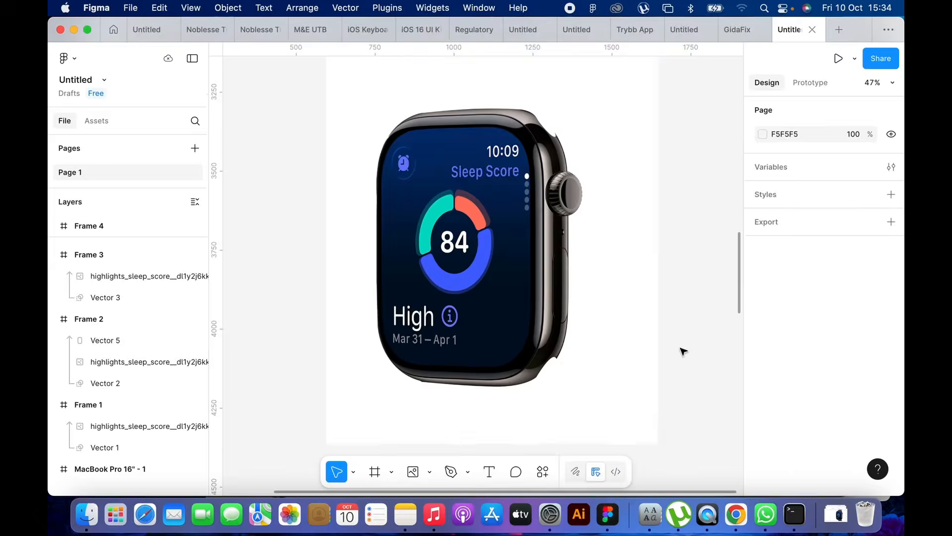
{"action": "scroll", "coordinate": [537, 249], "scroll_direction": "down", "scroll_amount": 1}
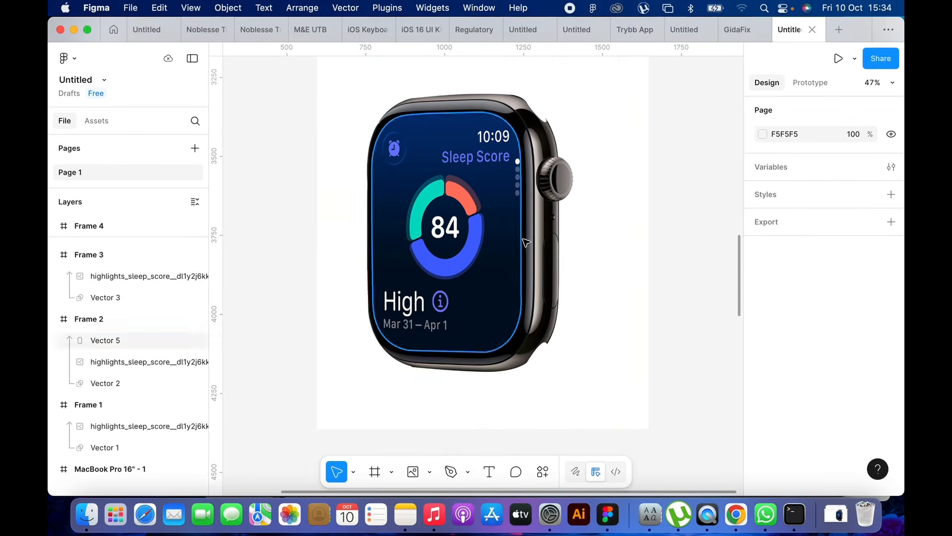
{"action": "left_click", "coordinate": [522, 239]}
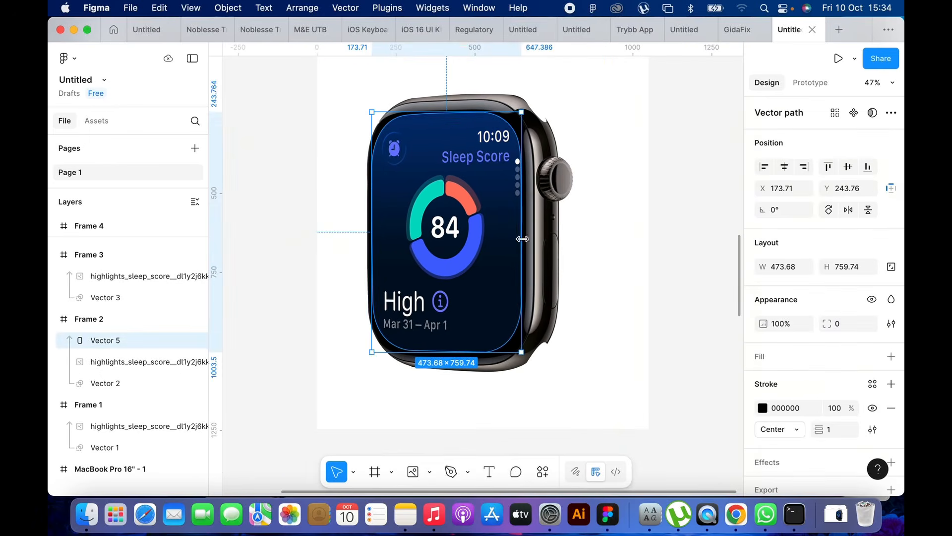
{"action": "left_click", "coordinate": [892, 407]}
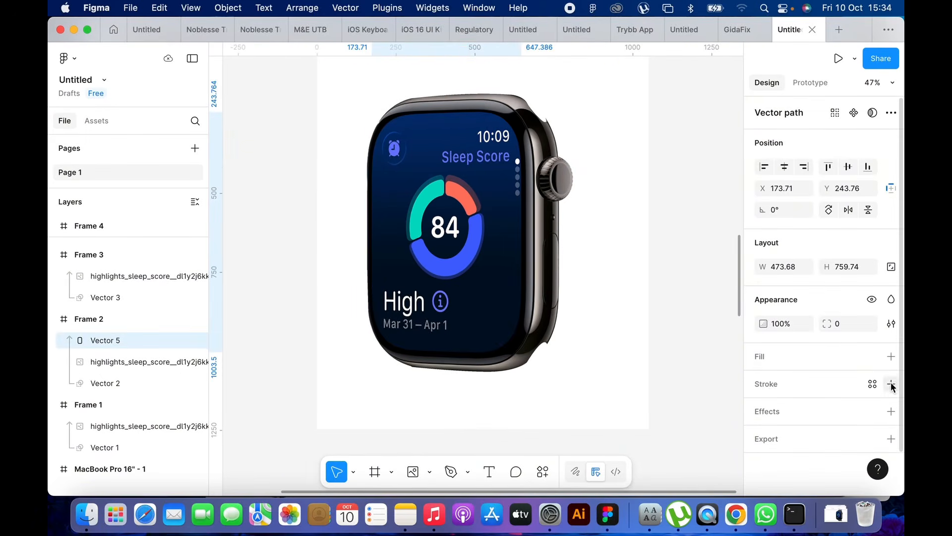
{"action": "left_click", "coordinate": [892, 357]}
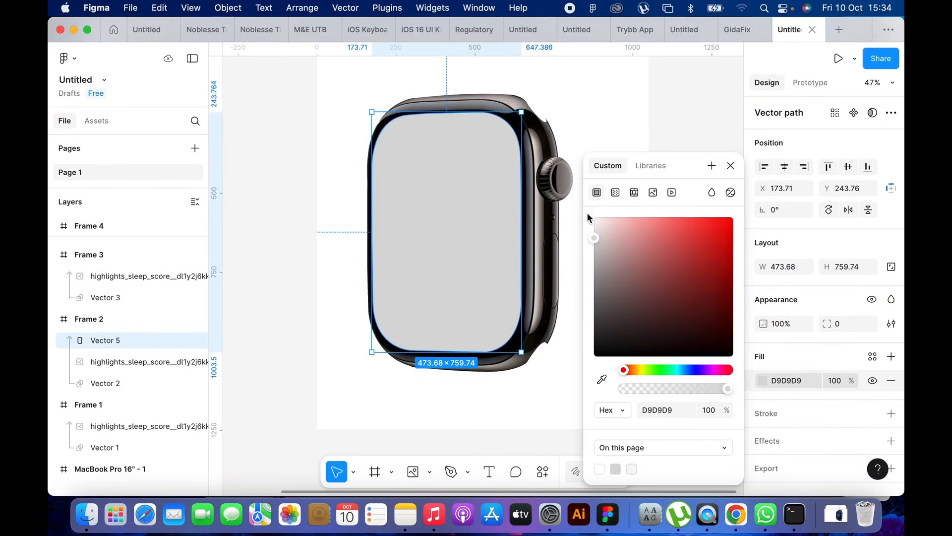
{"action": "left_click_drag", "start_coordinate": [564, 179], "coordinate": [564, 178]}
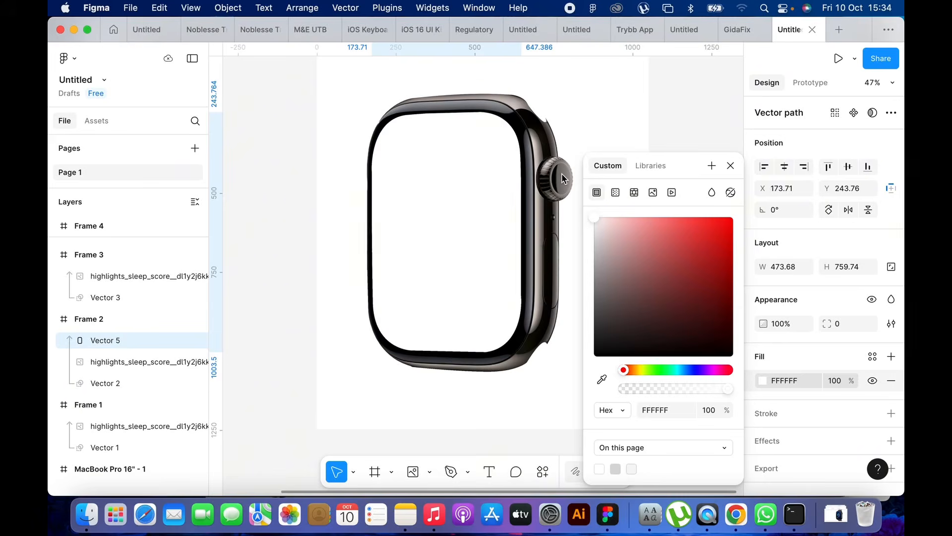
{"action": "left_click", "coordinate": [730, 165]}
Step: Group the white screen shape, the masked watch case image and its mask vector in Frame 2
{"action": "scroll", "coordinate": [708, 150], "scroll_direction": "down", "scroll_amount": 6}
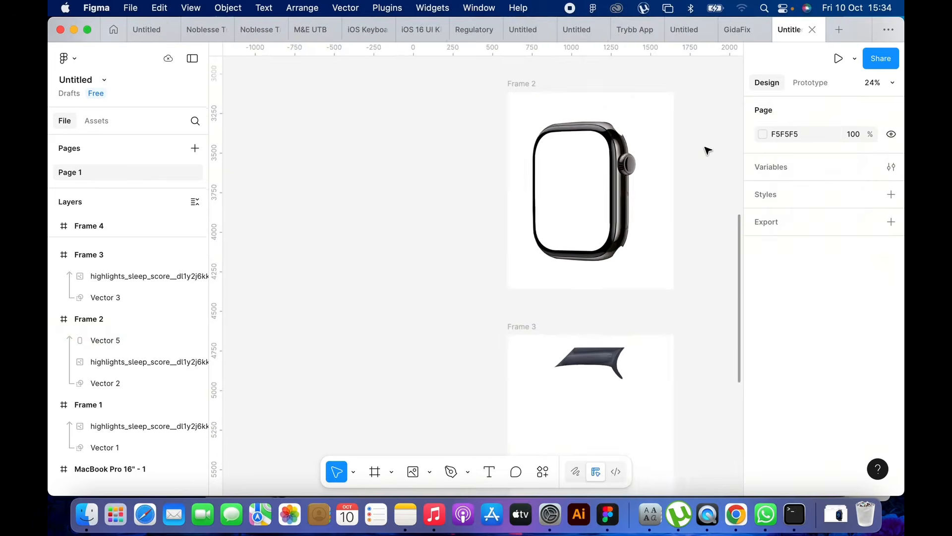
{"action": "scroll", "coordinate": [708, 151], "scroll_direction": "down", "scroll_amount": 3}
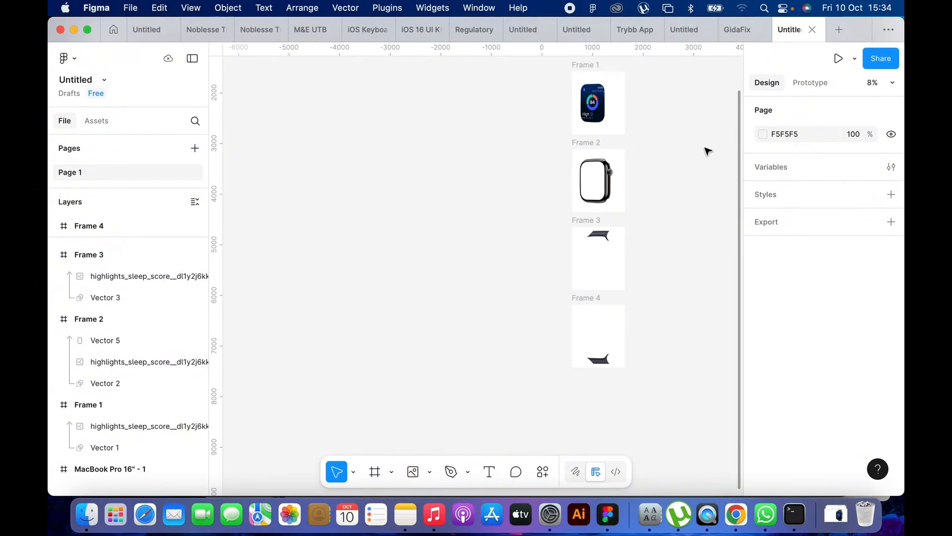
{"action": "scroll", "coordinate": [671, 164], "scroll_direction": "right", "scroll_amount": 3}
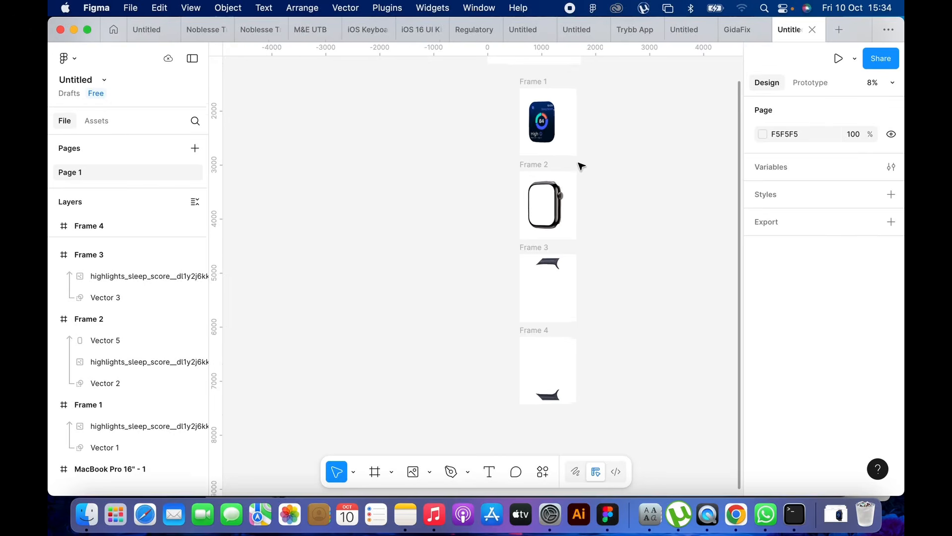
{"action": "scroll", "coordinate": [578, 164], "scroll_direction": "up", "scroll_amount": 2}
{"action": "scroll", "coordinate": [526, 202], "scroll_direction": "up", "scroll_amount": 5}
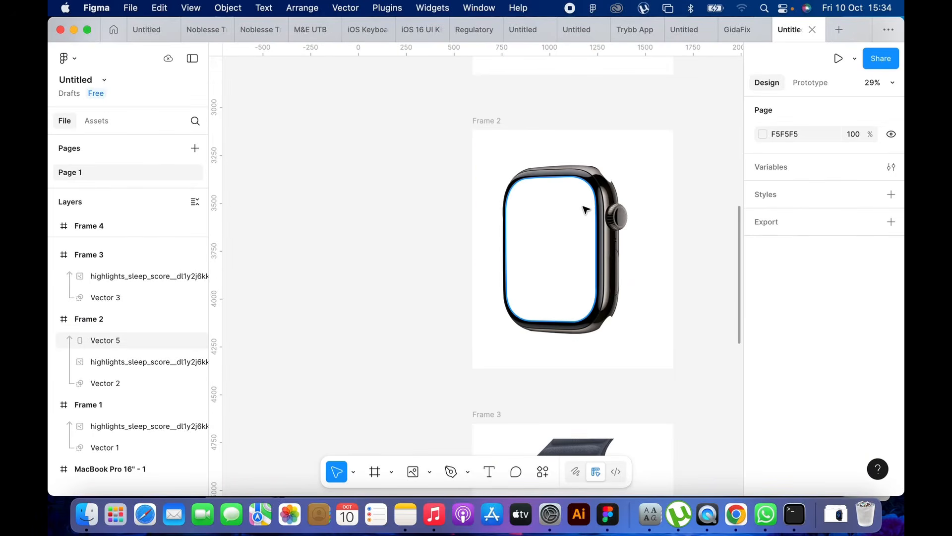
{"action": "left_click", "coordinate": [615, 210]}
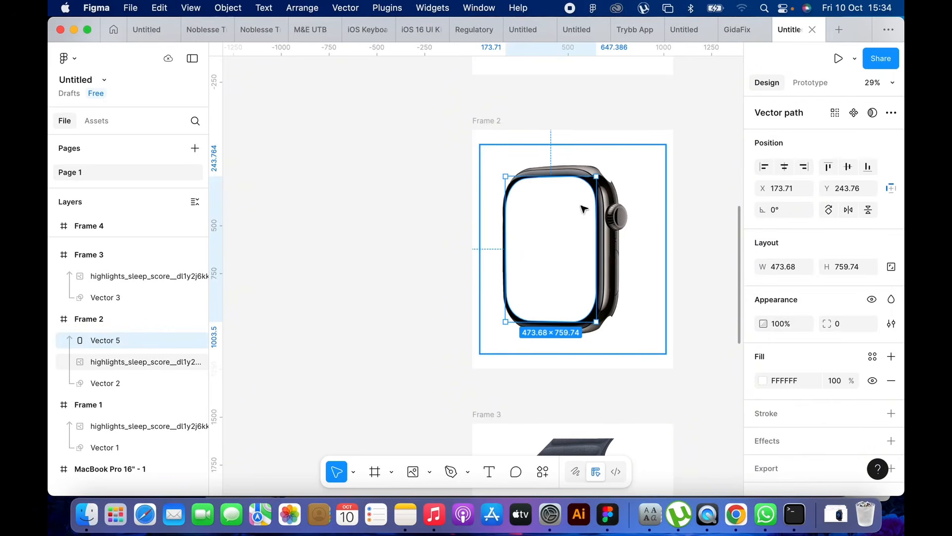
{"action": "left_click_drag", "start_coordinate": [449, 190], "coordinate": [627, 242]}
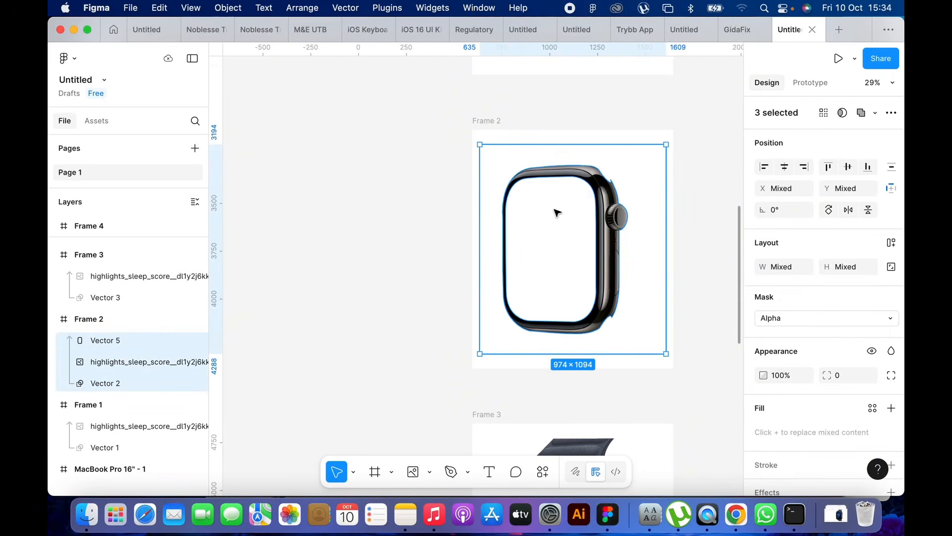
{"action": "right_click", "coordinate": [556, 212]}
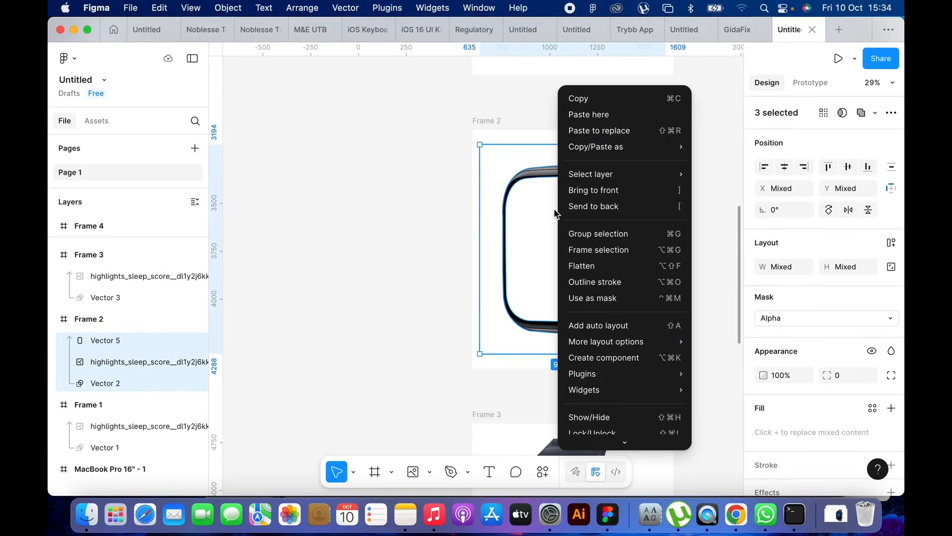
{"action": "left_click", "coordinate": [590, 242]}
{"action": "scroll", "coordinate": [523, 221], "scroll_direction": "down", "scroll_amount": 3}
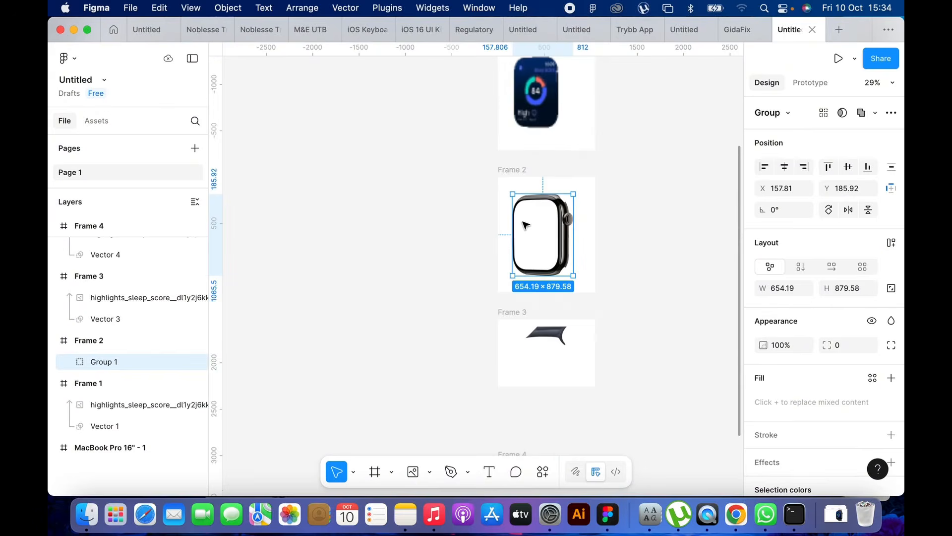
{"action": "left_click", "coordinate": [672, 185]}
Step: Remove the white FFFFFF fill from Frames 1, 2, 3 and 4 together, leaving the frame backgrounds transparent
{"action": "scroll", "coordinate": [670, 185], "scroll_direction": "down", "scroll_amount": 3}
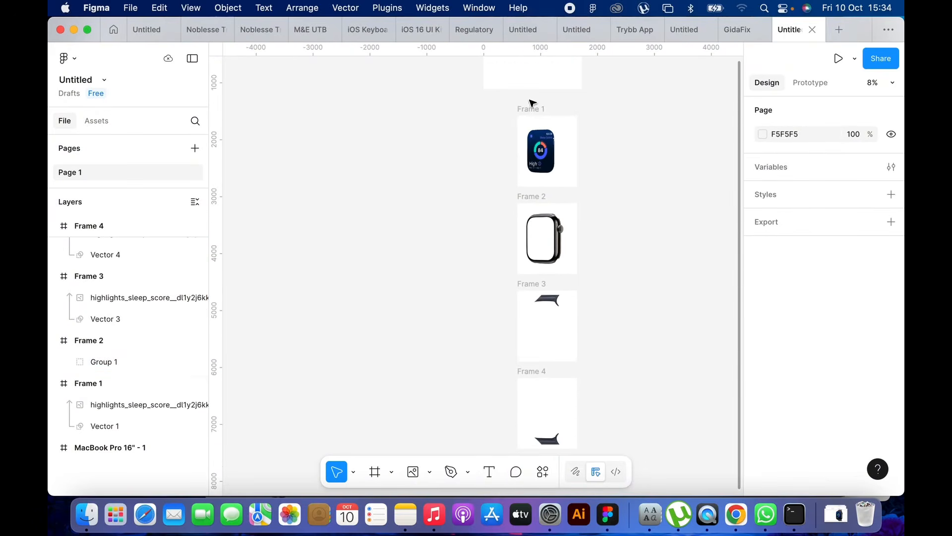
{"action": "left_click", "coordinate": [556, 176]}
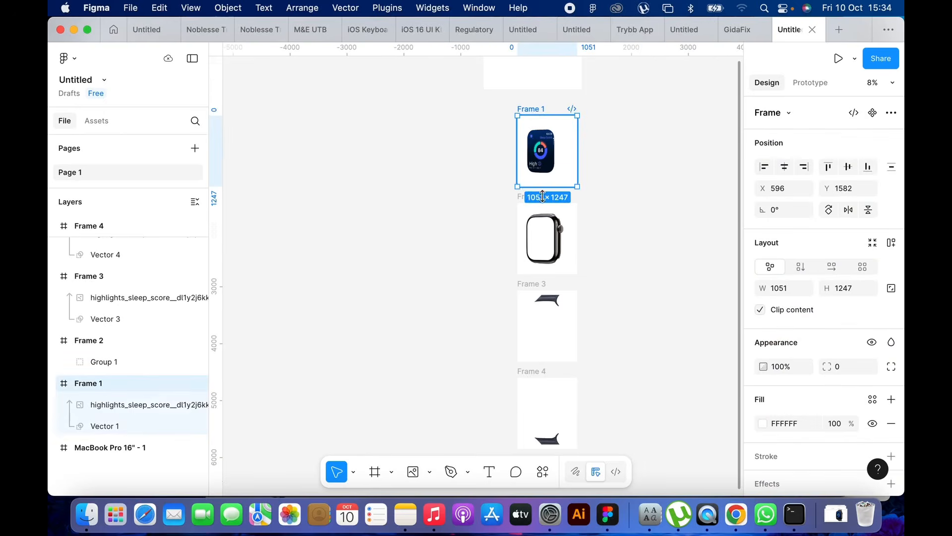
{"action": "scroll", "coordinate": [521, 195], "scroll_direction": "up", "scroll_amount": 3}
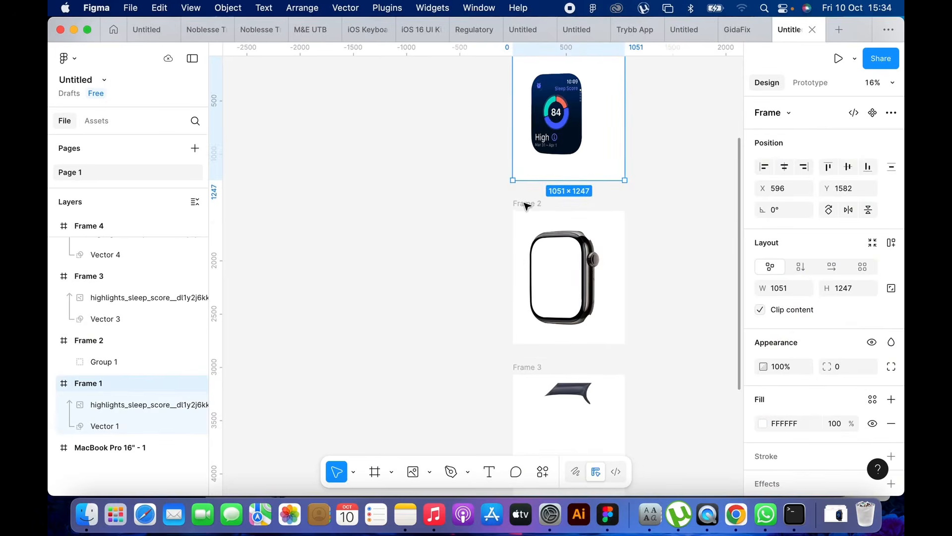
{"action": "left_click", "coordinate": [525, 203], "text": "shift"}
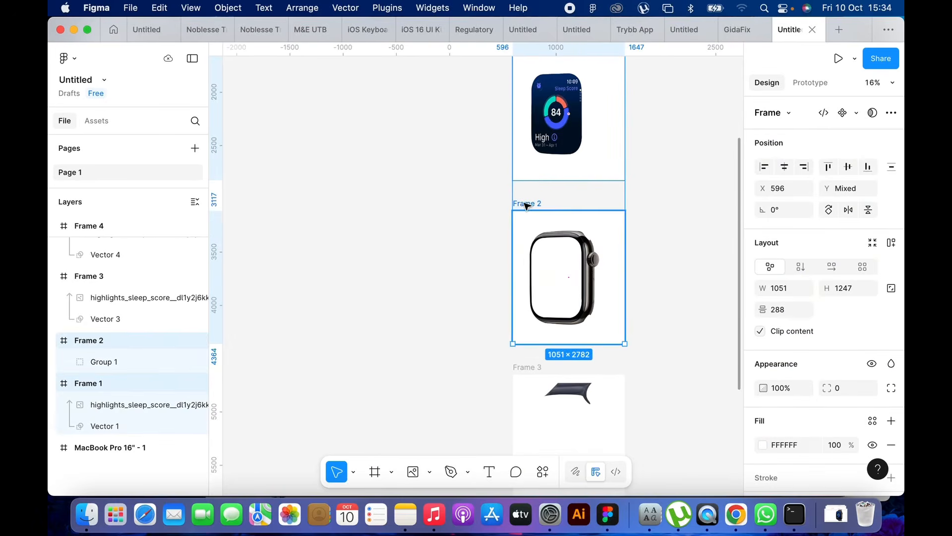
{"action": "left_click", "coordinate": [530, 372], "text": "shift"}
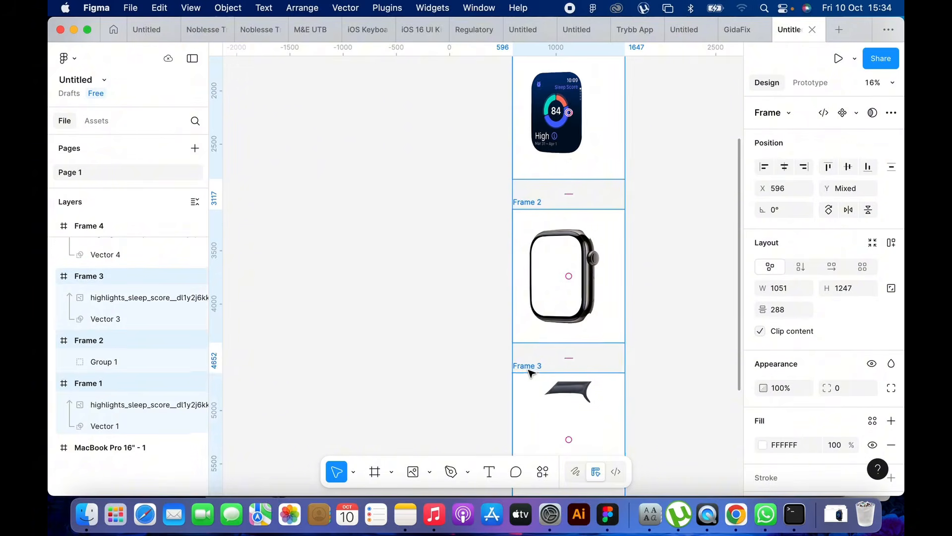
{"action": "scroll", "coordinate": [531, 373], "scroll_direction": "down", "scroll_amount": 3}
{"action": "scroll", "coordinate": [538, 402], "scroll_direction": "down", "scroll_amount": 4}
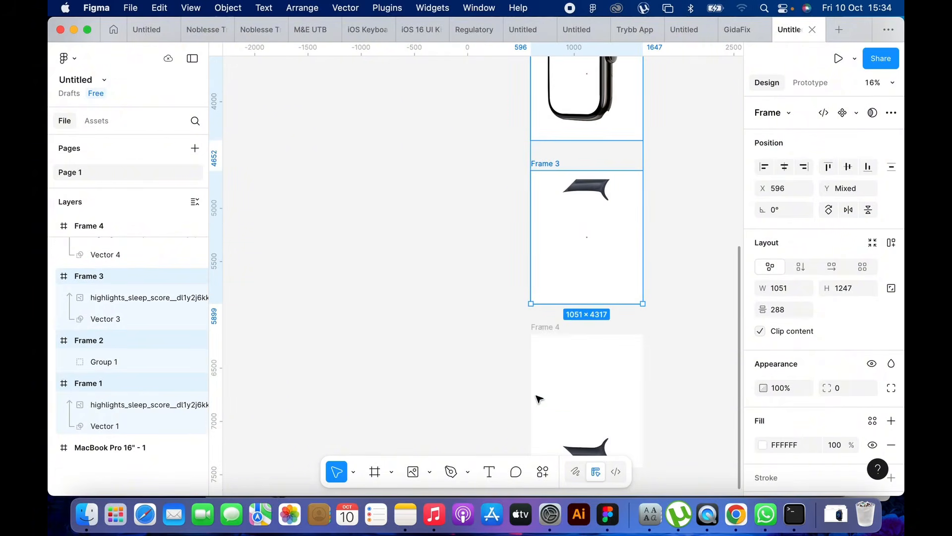
{"action": "left_click", "coordinate": [544, 327], "text": "shift"}
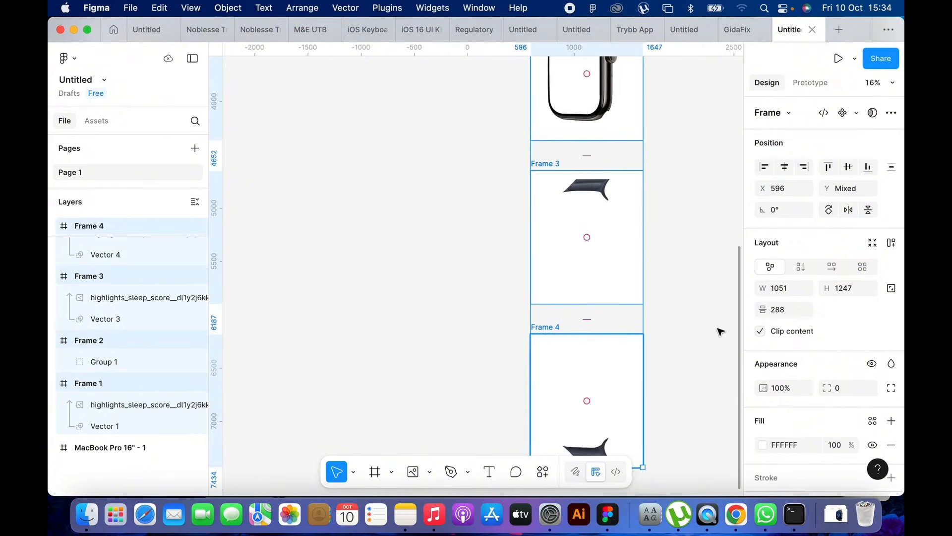
{"action": "scroll", "coordinate": [801, 361], "scroll_direction": "down", "scroll_amount": 2}
{"action": "scroll", "coordinate": [800, 361], "scroll_direction": "down", "scroll_amount": 1}
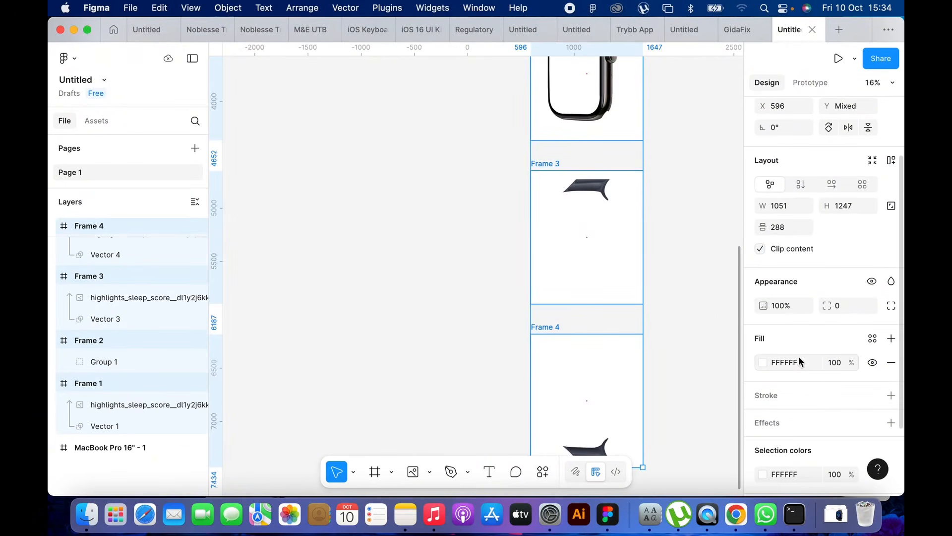
{"action": "scroll", "coordinate": [583, 306], "scroll_direction": "down", "scroll_amount": 3}
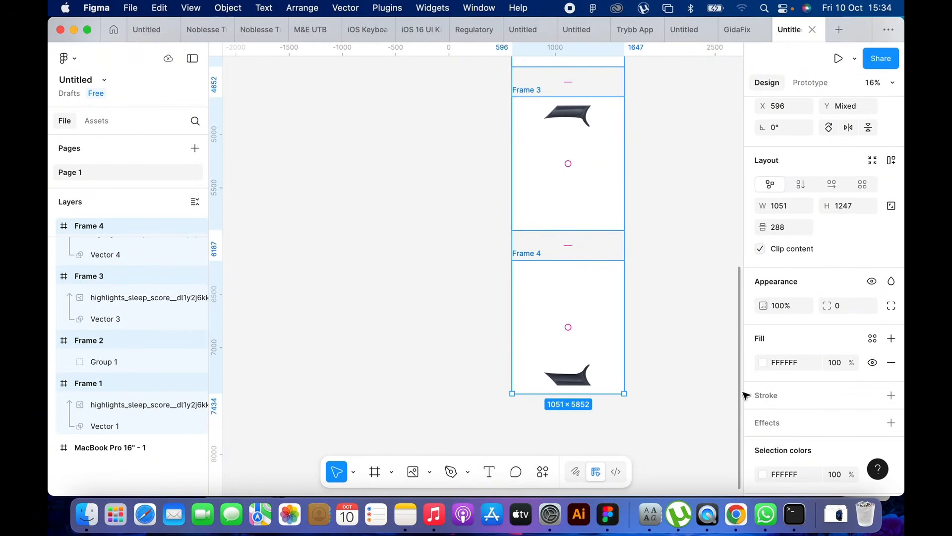
{"action": "left_click", "coordinate": [892, 364]}
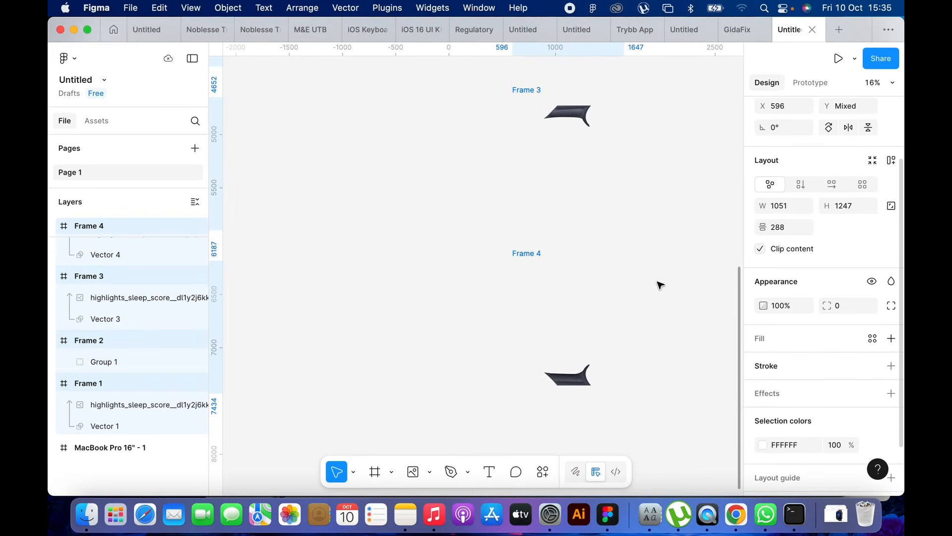
Step: Rename Frame 1 as Screen and Frame 2 as Body
{"action": "scroll", "coordinate": [662, 269], "scroll_direction": "down", "scroll_amount": 5}
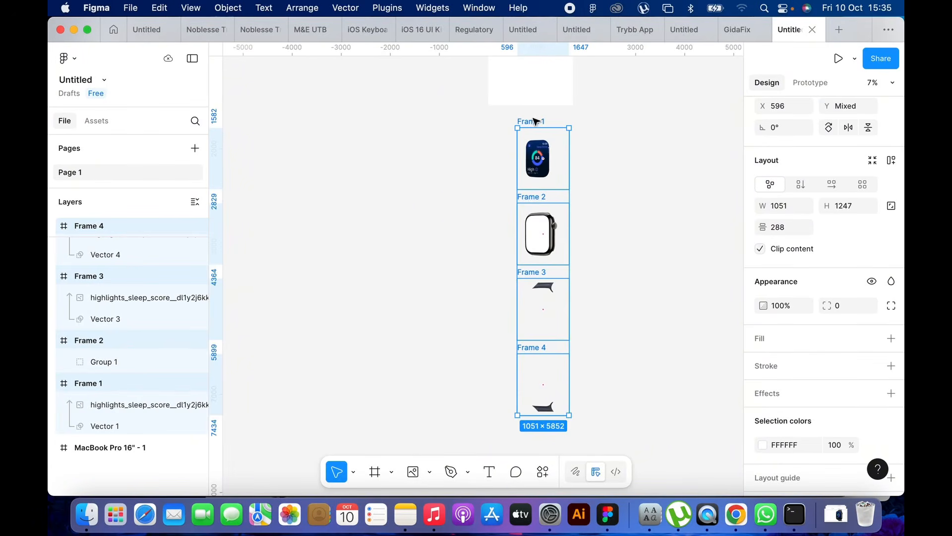
{"action": "scroll", "coordinate": [536, 121], "scroll_direction": "up", "scroll_amount": 3}
{"action": "left_click", "coordinate": [525, 125]}
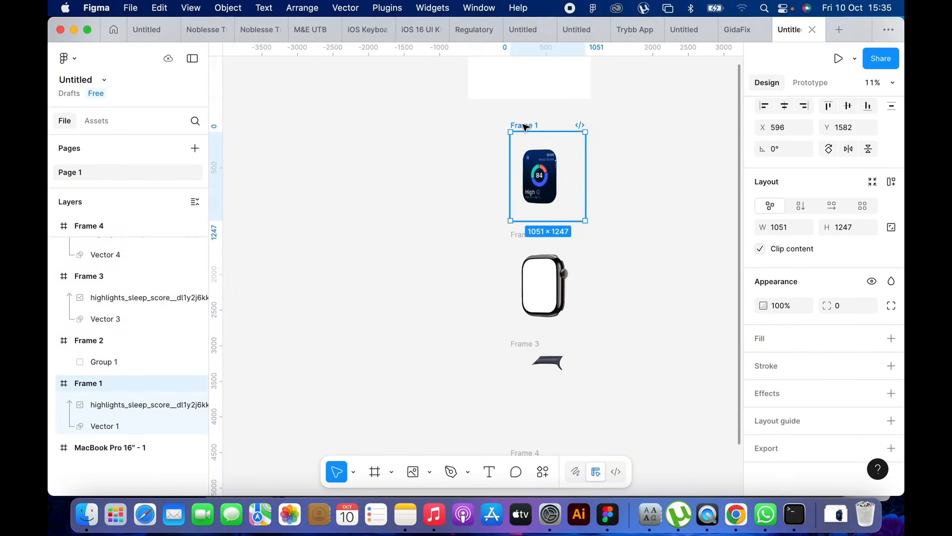
{"action": "double_click", "coordinate": [524, 125]}
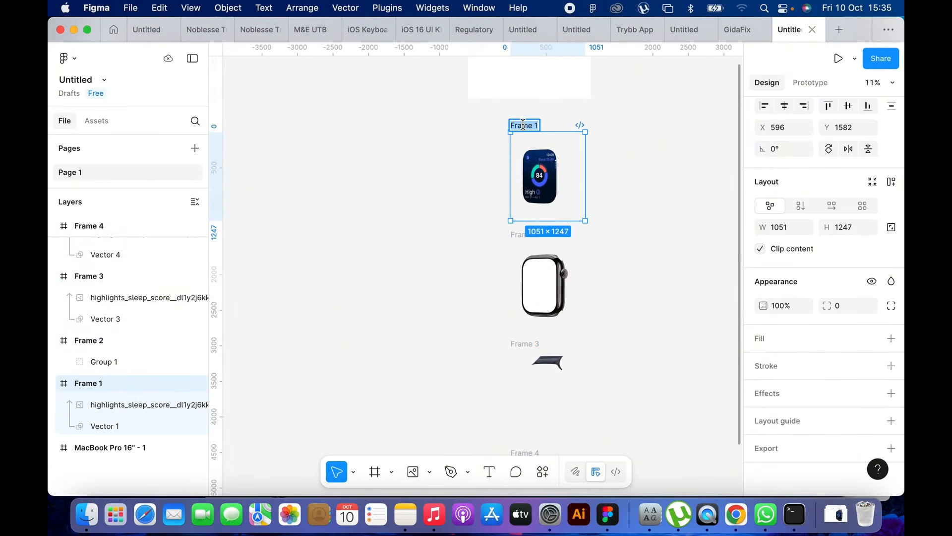
{"action": "type", "text": "Screen"}
{"action": "key", "text": "Return"}
{"action": "left_click", "coordinate": [520, 233]}
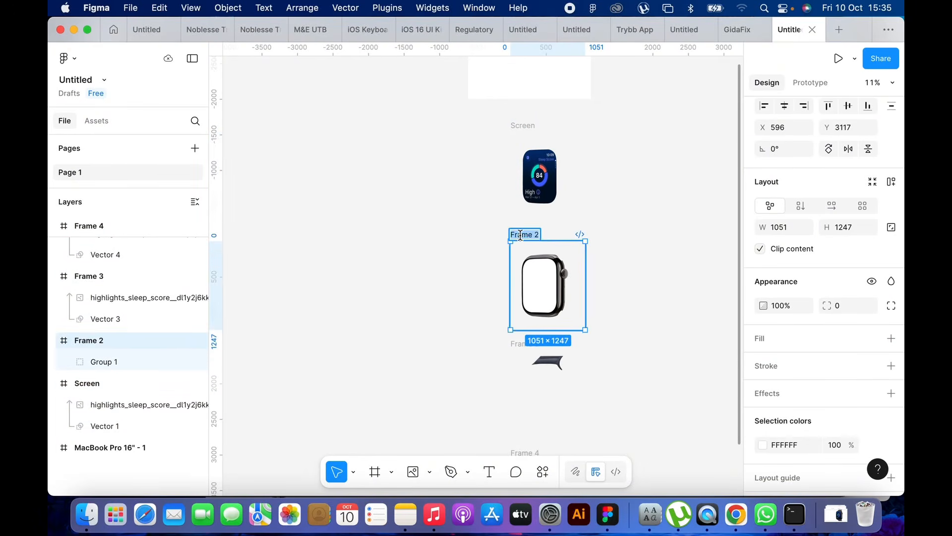
{"action": "double_click", "coordinate": [520, 233]}
{"action": "type", "text": "Body"}
{"action": "key", "text": "Return"}
Step: Rename Frame 3 as Strap 1 and Frame 4 as Strap 2, correcting the capitalization of the Strap 1 name
{"action": "scroll", "coordinate": [657, 245], "scroll_direction": "down", "scroll_amount": 3}
{"action": "left_click", "coordinate": [501, 229]}
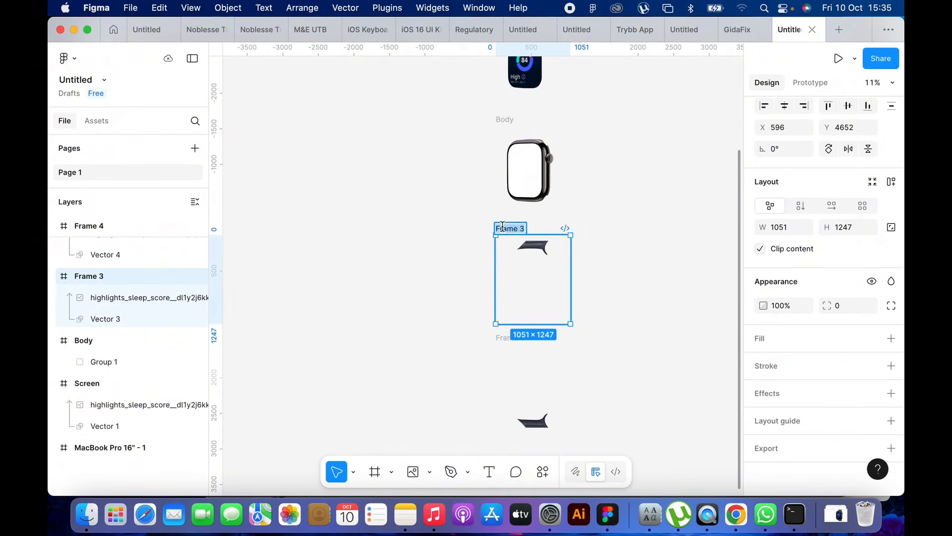
{"action": "double_click", "coordinate": [501, 229]}
{"action": "type", "text": "STrap 1"}
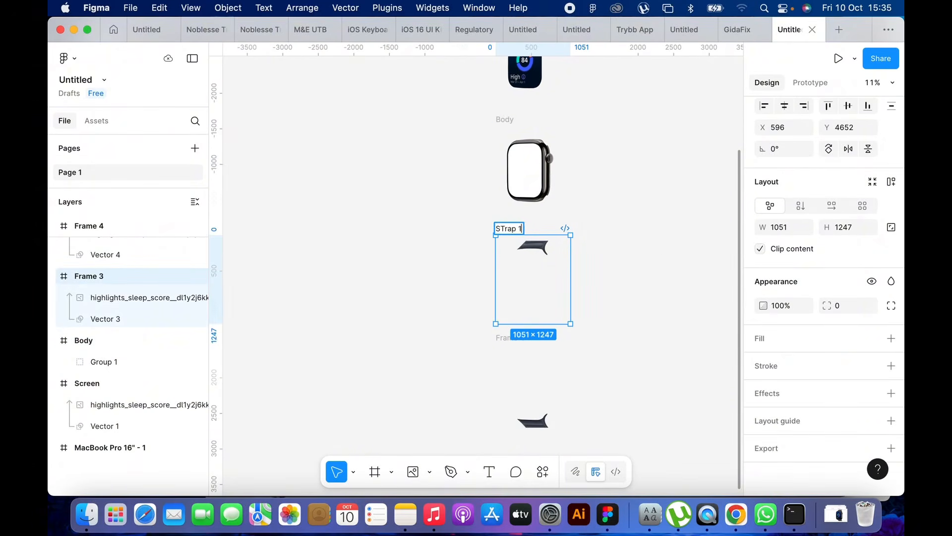
{"action": "key", "text": "Return"}
{"action": "double_click", "coordinate": [505, 337]}
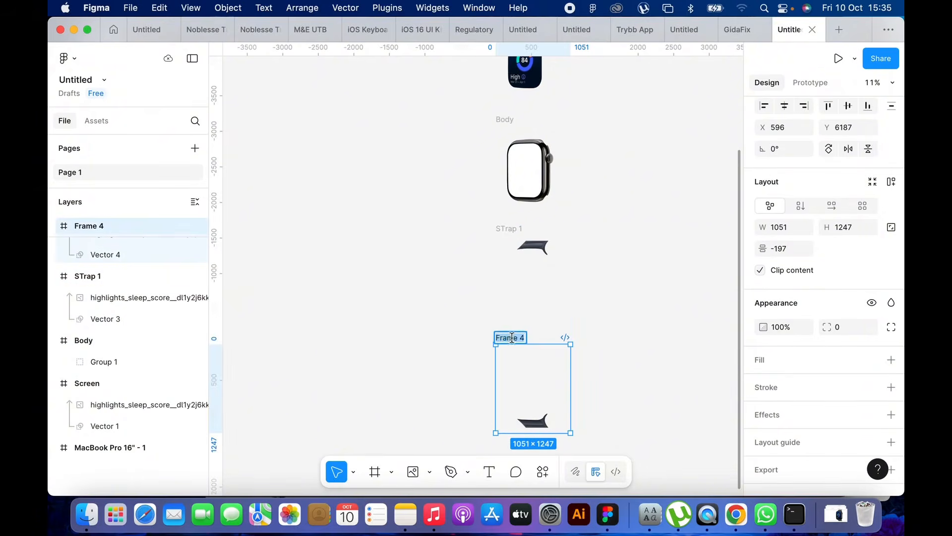
{"action": "type", "text": "Strap 2"}
{"action": "key", "text": "Return"}
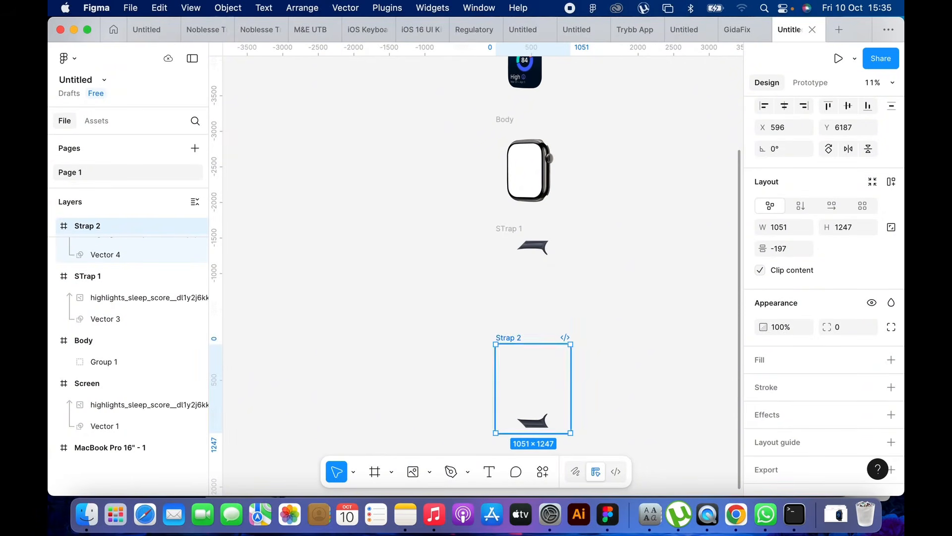
{"action": "double_click", "coordinate": [504, 229]}
{"action": "type", "text": "Stra"}
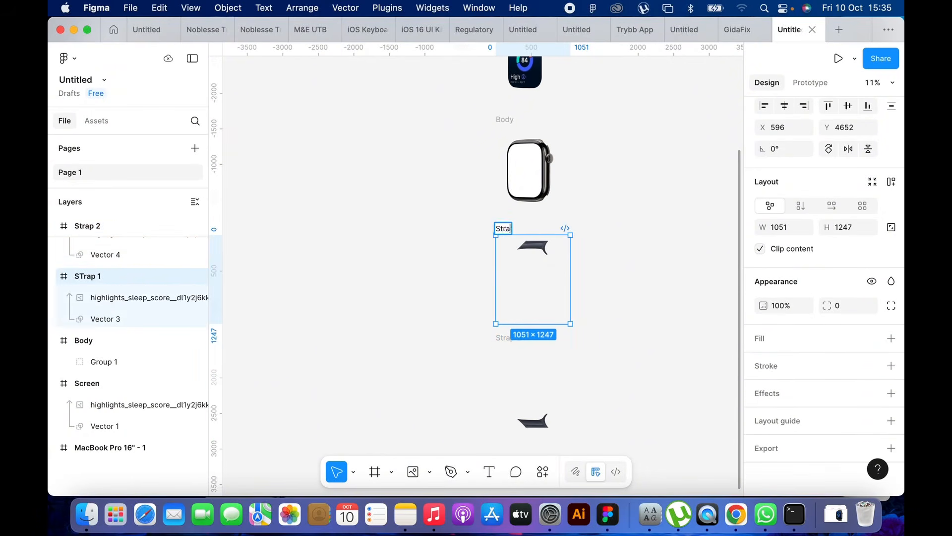
{"action": "type", "text": "p 1"}
{"action": "key", "text": "Return"}
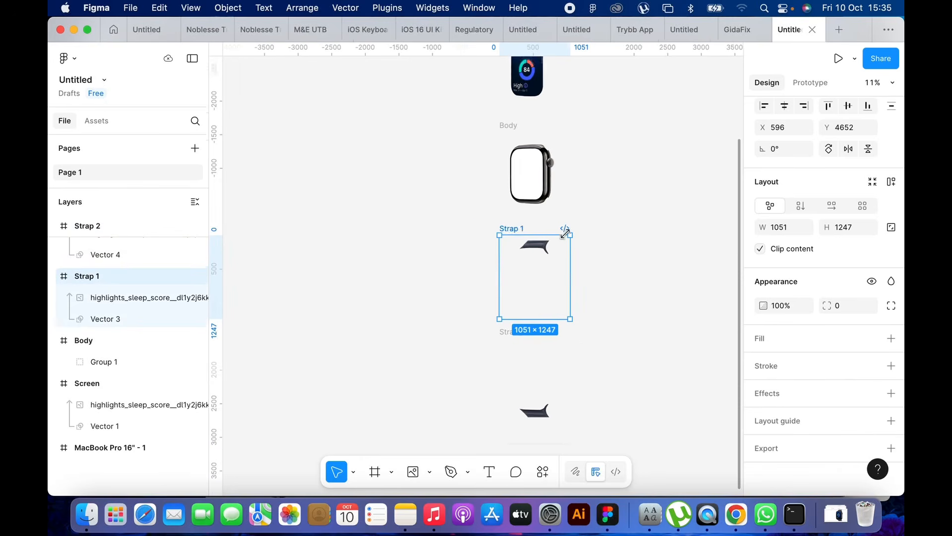
{"action": "scroll", "coordinate": [567, 233], "scroll_direction": "down", "scroll_amount": 5}
{"action": "scroll", "coordinate": [574, 191], "scroll_direction": "up", "scroll_amount": 3}
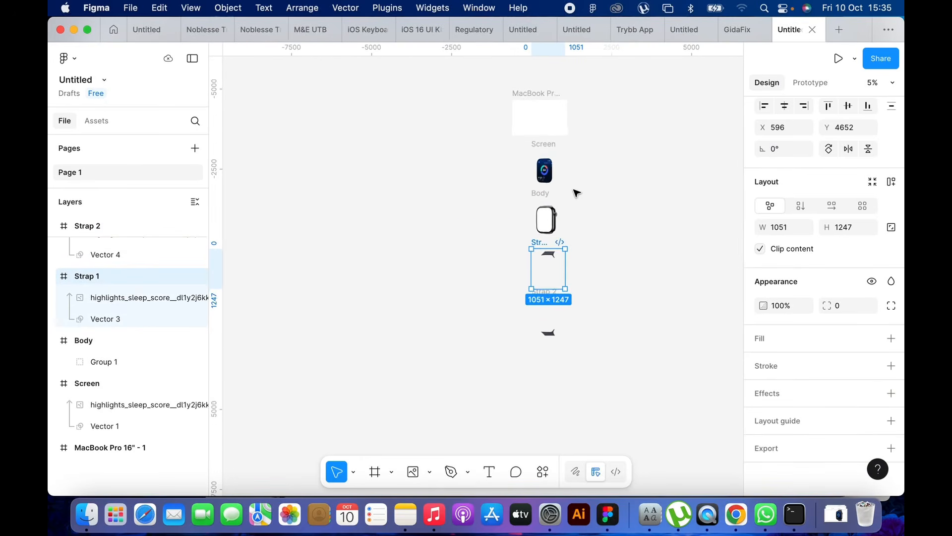
{"action": "scroll", "coordinate": [560, 195], "scroll_direction": "up", "scroll_amount": 4}
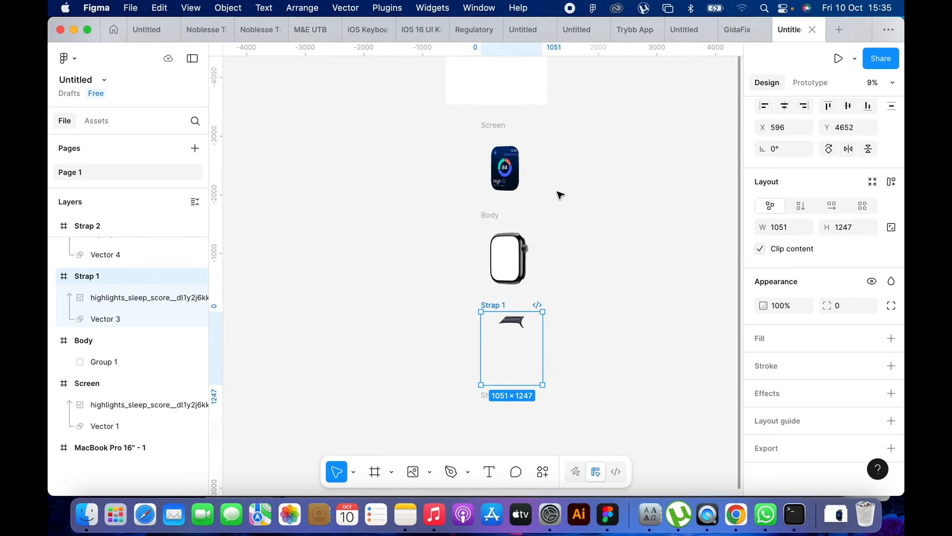
{"action": "scroll", "coordinate": [548, 222], "scroll_direction": "down", "scroll_amount": 3}
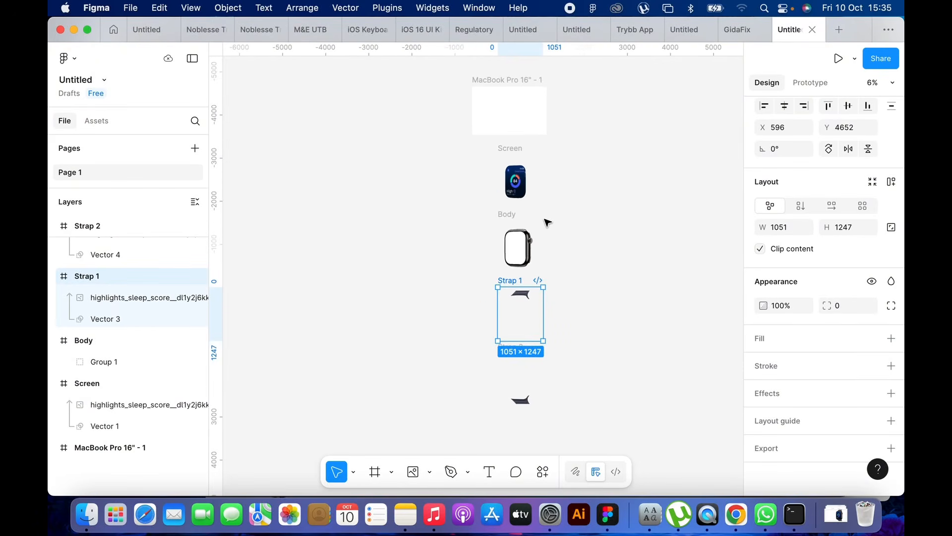
{"action": "scroll", "coordinate": [548, 222], "scroll_direction": "up", "scroll_amount": 2}
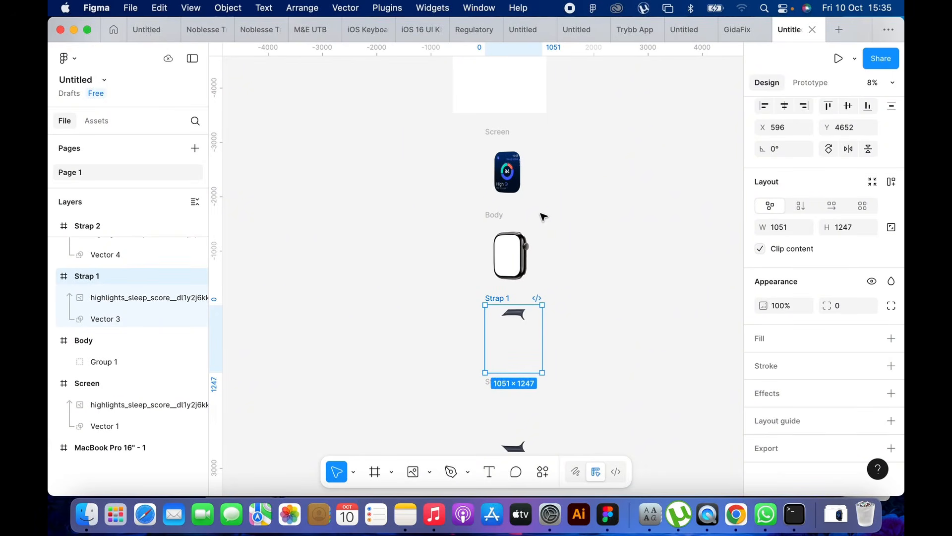
{"action": "scroll", "coordinate": [544, 217], "scroll_direction": "down", "scroll_amount": 2}
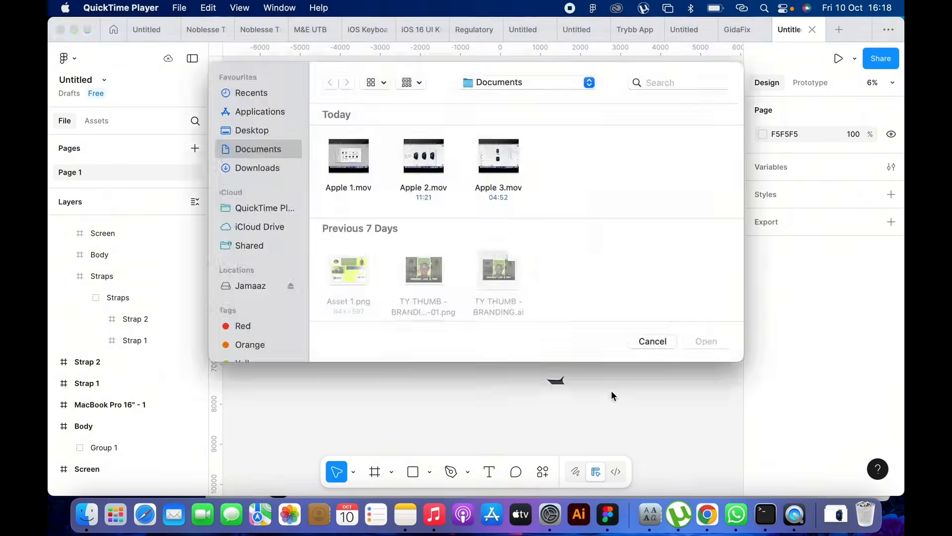
{"action": "key", "text": "Escape"}
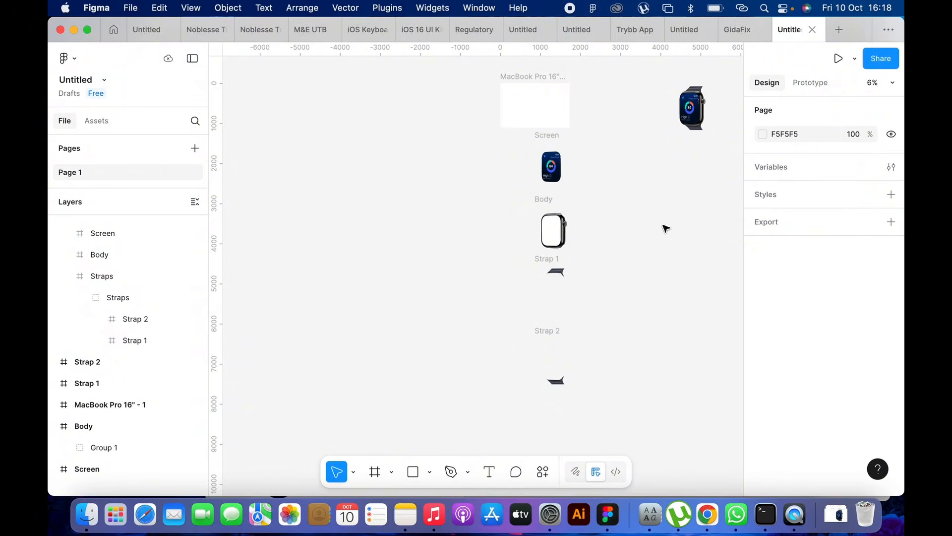
{"action": "left_click", "coordinate": [745, 5]}
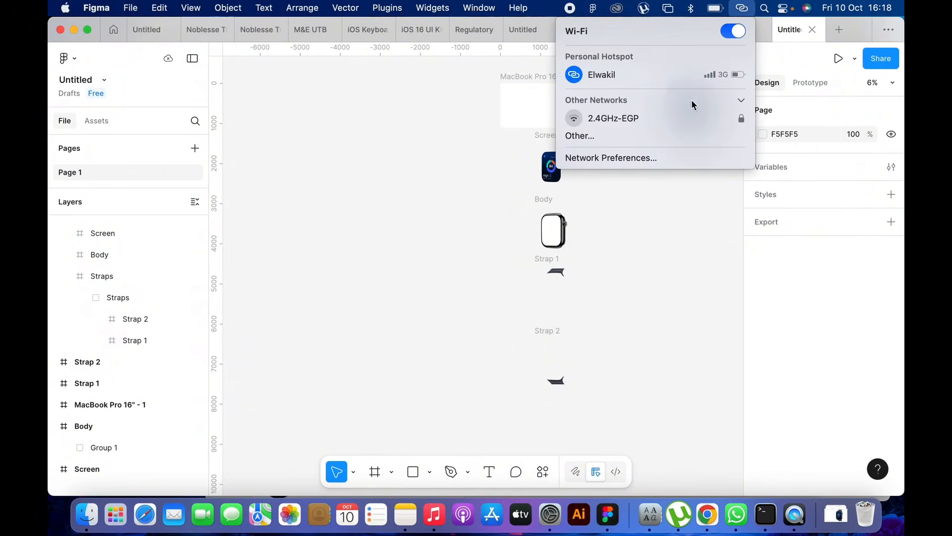
Step: Toggle the Wi-Fi connection to the personal hotspot
{"action": "left_click", "coordinate": [643, 74]}
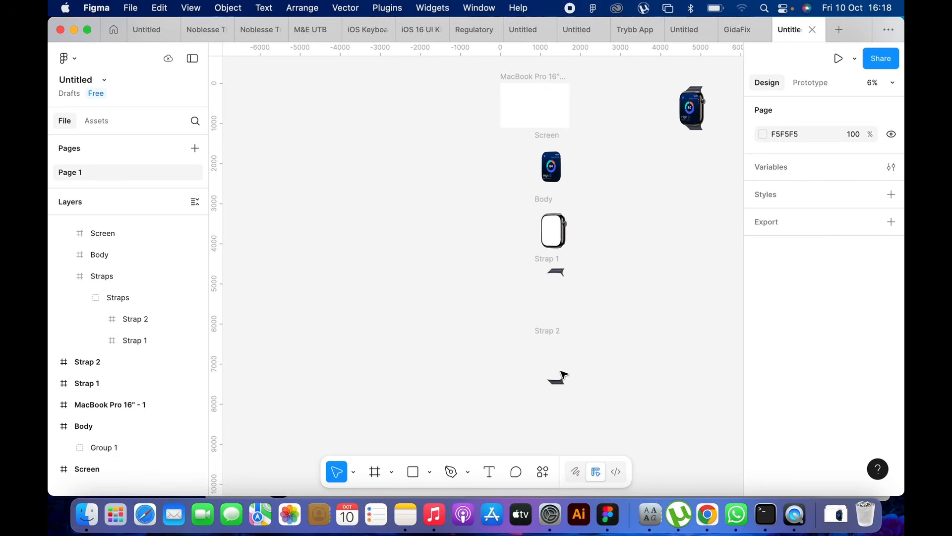
Step: Align the Strap 1 and Strap 2 frames on their vertical centers so they overlap exactly
{"action": "scroll", "coordinate": [576, 321], "scroll_direction": "up", "scroll_amount": 2}
{"action": "scroll", "coordinate": [574, 317], "scroll_direction": "down", "scroll_amount": 3}
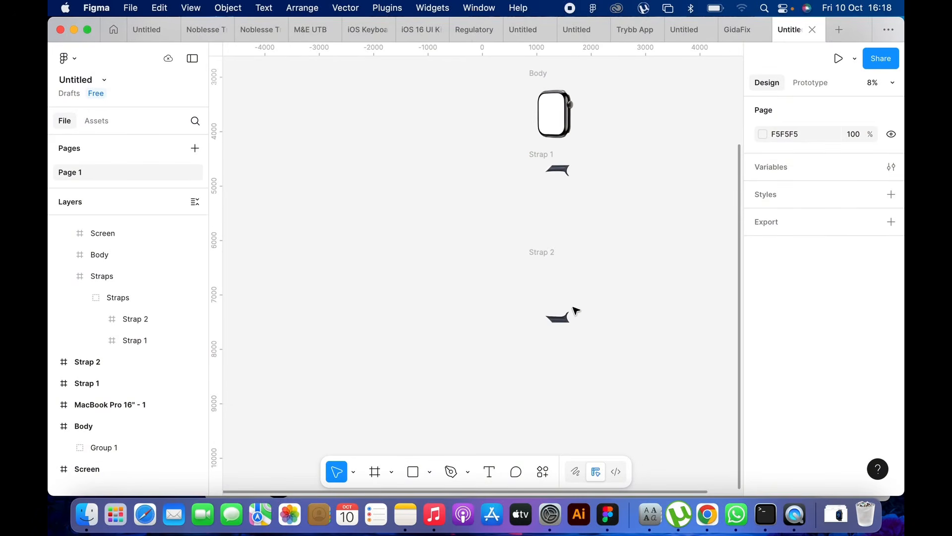
{"action": "left_click", "coordinate": [545, 168]}
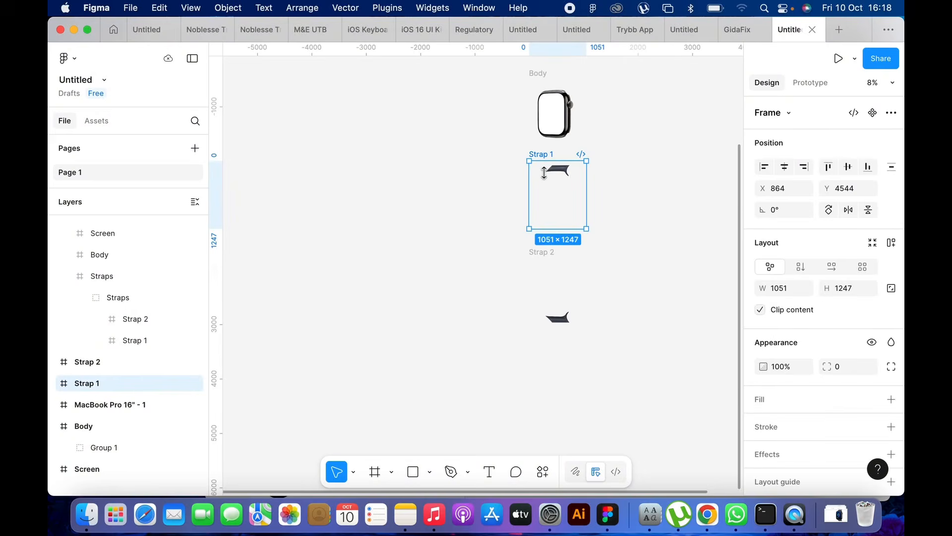
{"action": "left_click", "coordinate": [544, 254], "text": "shift"}
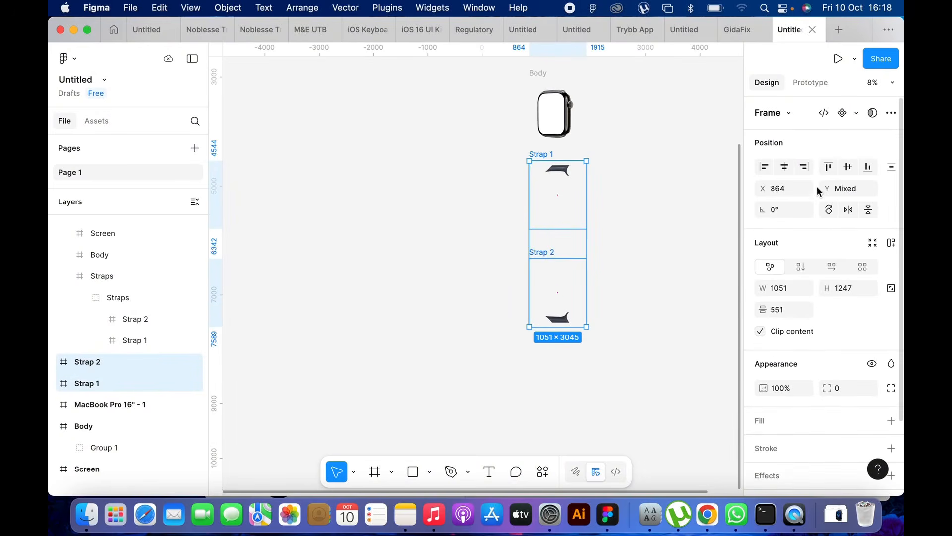
{"action": "left_click", "coordinate": [848, 167]}
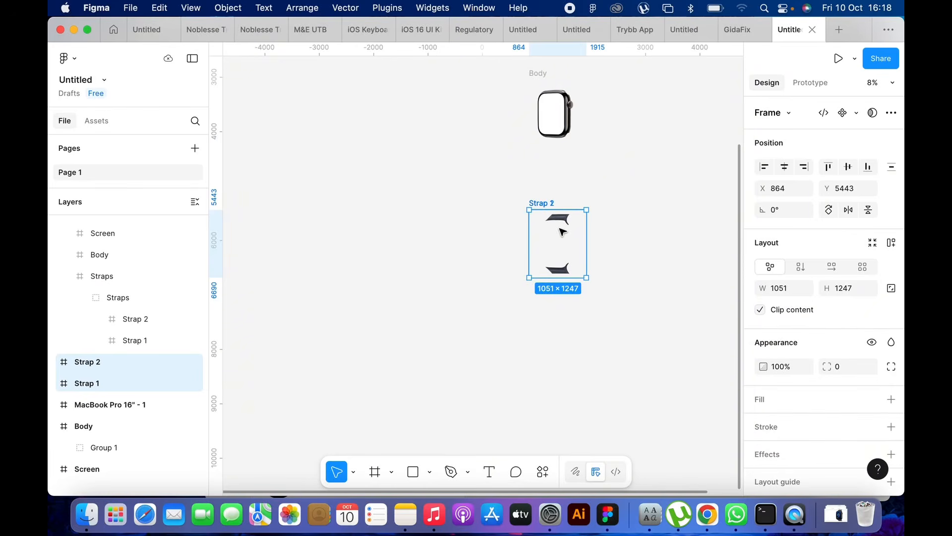
Step: Enclose the overlapping Strap 1 and Strap 2 frames in a new frame and name it Straps
{"action": "right_click", "coordinate": [559, 229]}
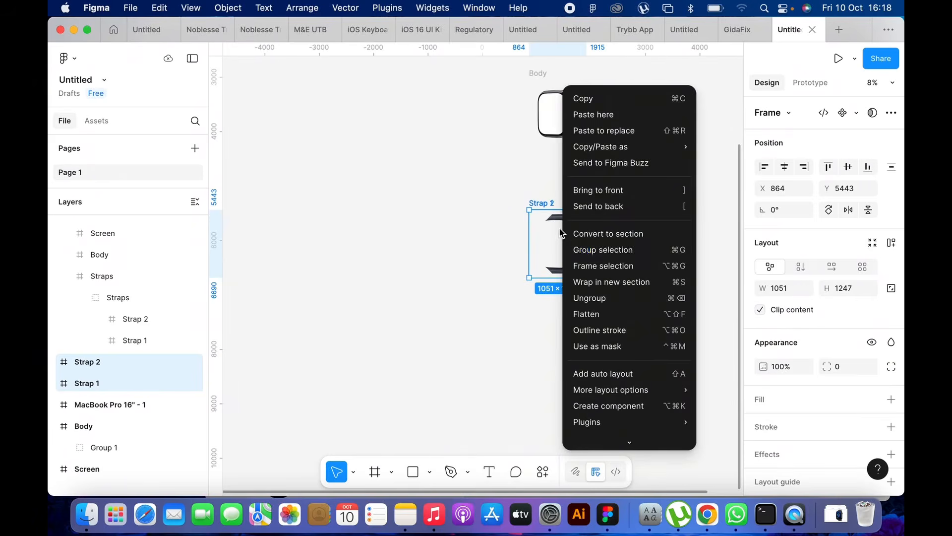
{"action": "left_click", "coordinate": [600, 266]}
{"action": "double_click", "coordinate": [544, 203]}
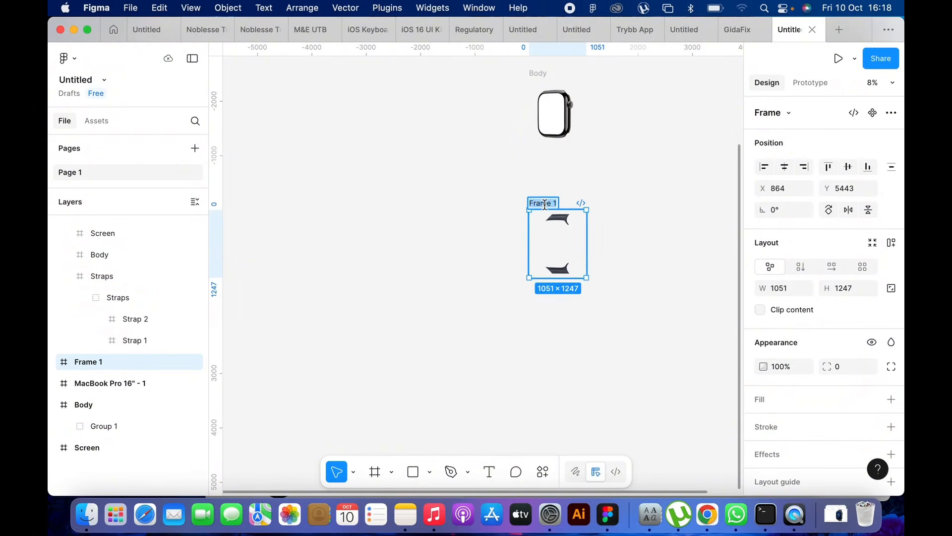
{"action": "type", "text": "Strap"}
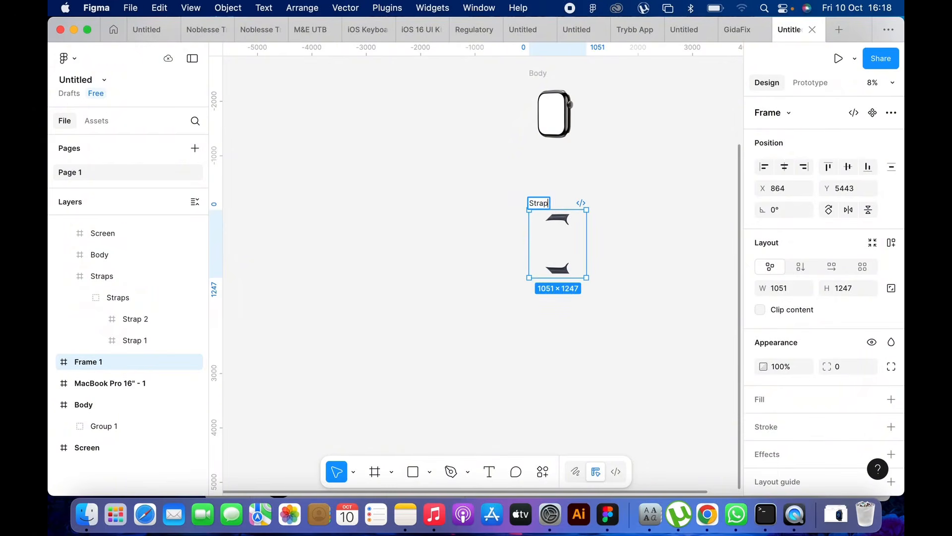
{"action": "type", "text": "s"}
{"action": "key", "text": "Return"}
Step: Bring the standalone Screen frame to the front of the layer order
{"action": "scroll", "coordinate": [610, 159], "scroll_direction": "up", "scroll_amount": 5}
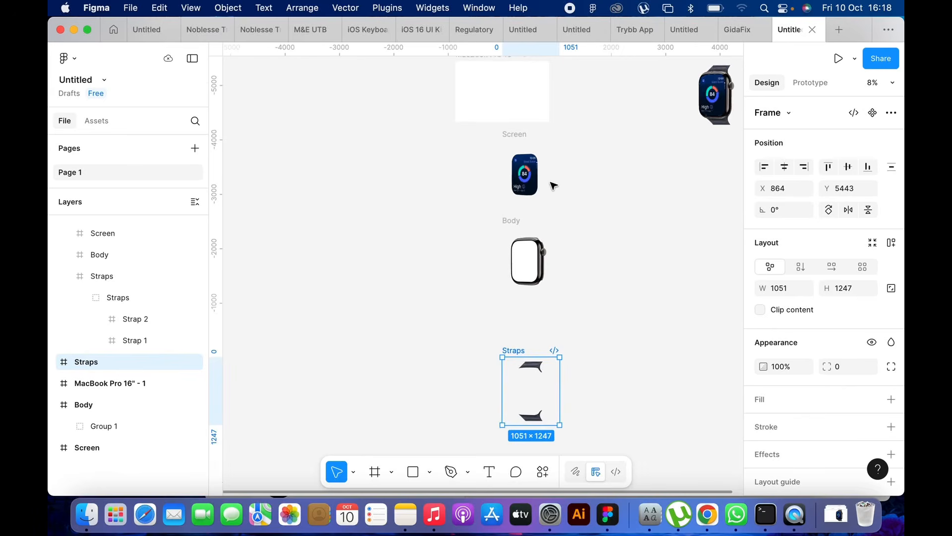
{"action": "scroll", "coordinate": [554, 186], "scroll_direction": "down", "scroll_amount": 2}
{"action": "left_click", "coordinate": [535, 147]}
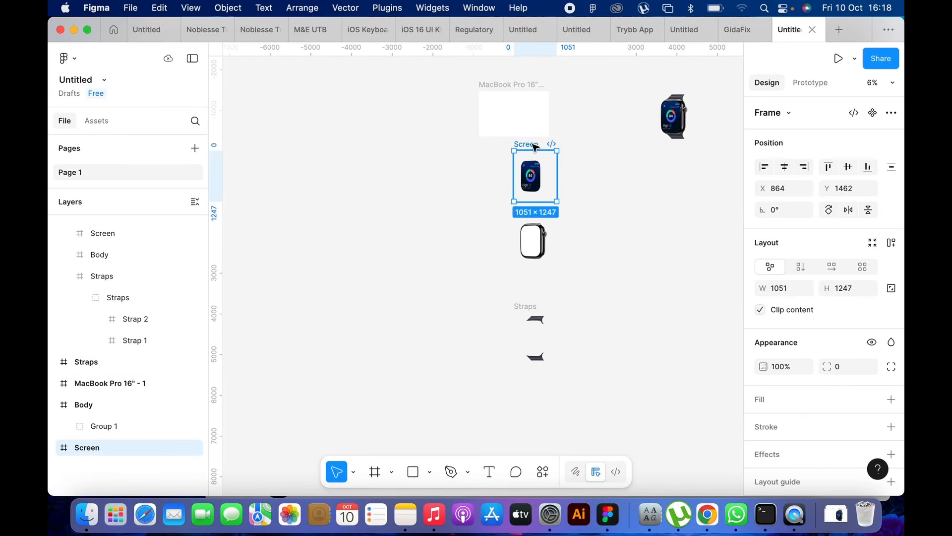
{"action": "right_click", "coordinate": [535, 147]}
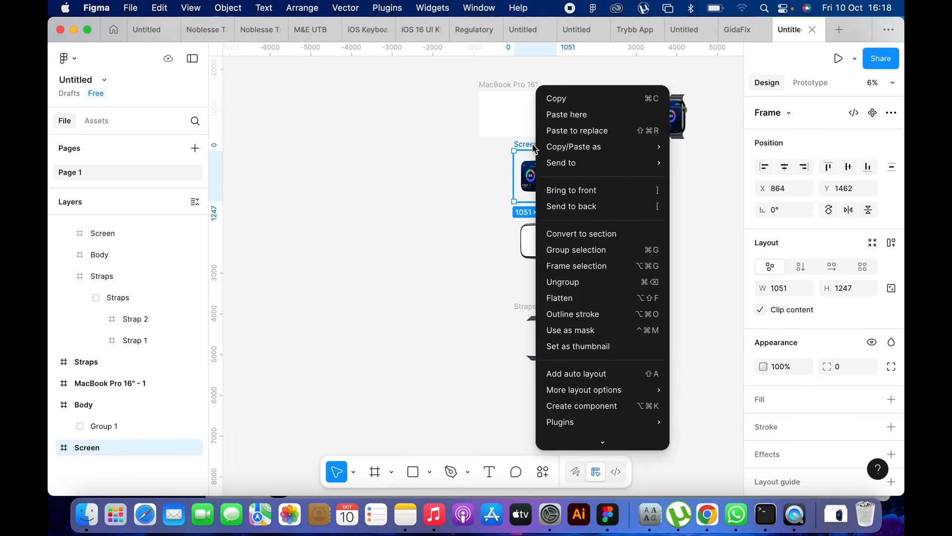
{"action": "left_click", "coordinate": [571, 188]}
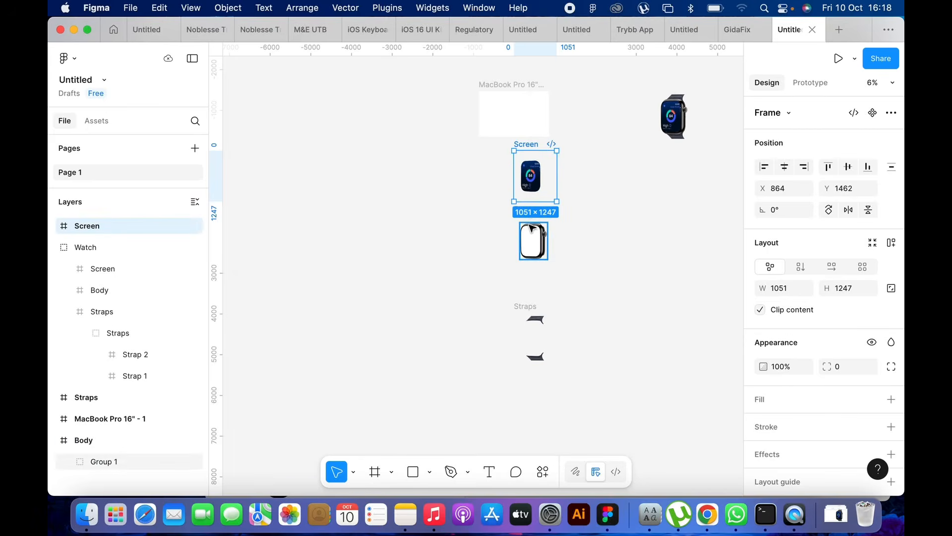
{"action": "left_click", "coordinate": [484, 223]}
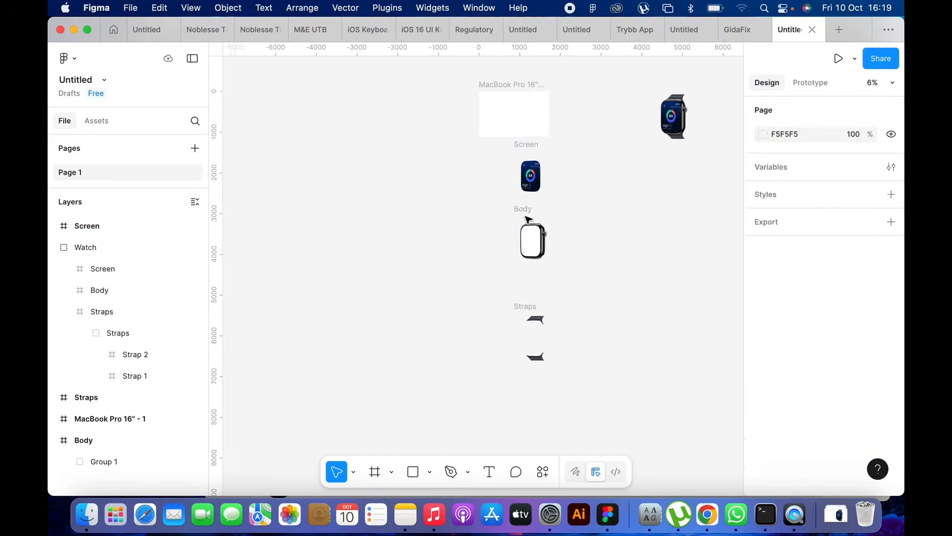
Step: Send the standalone Straps frame to the back of the layer order
{"action": "left_click", "coordinate": [528, 211]}
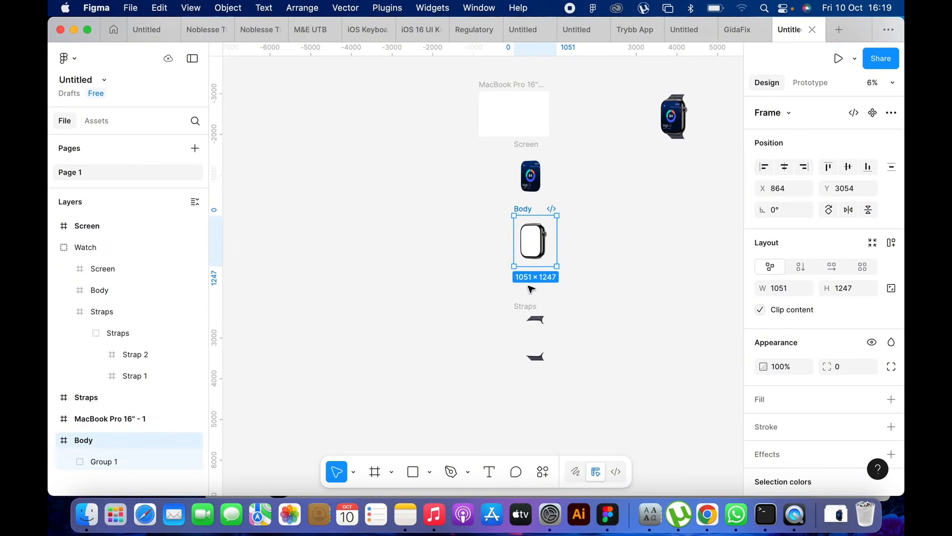
{"action": "left_click", "coordinate": [527, 308]}
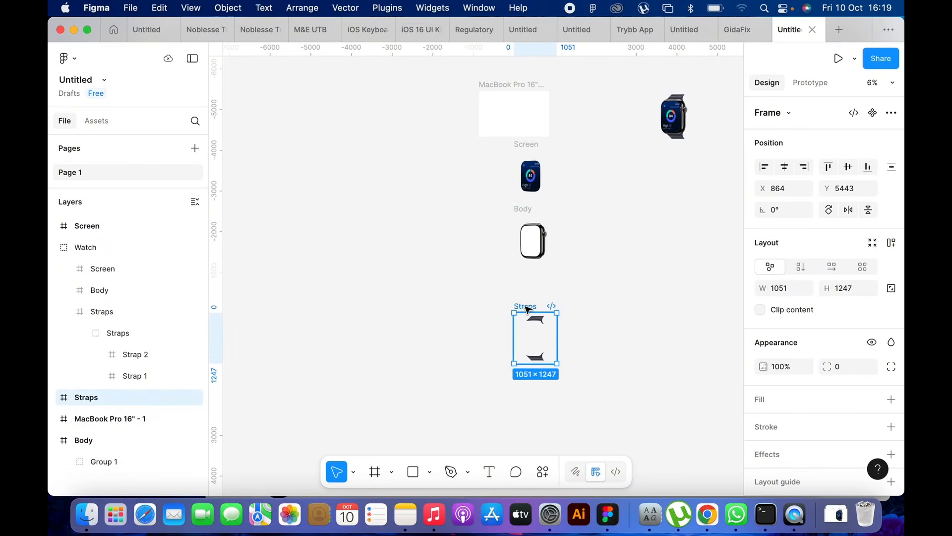
{"action": "right_click", "coordinate": [527, 308]}
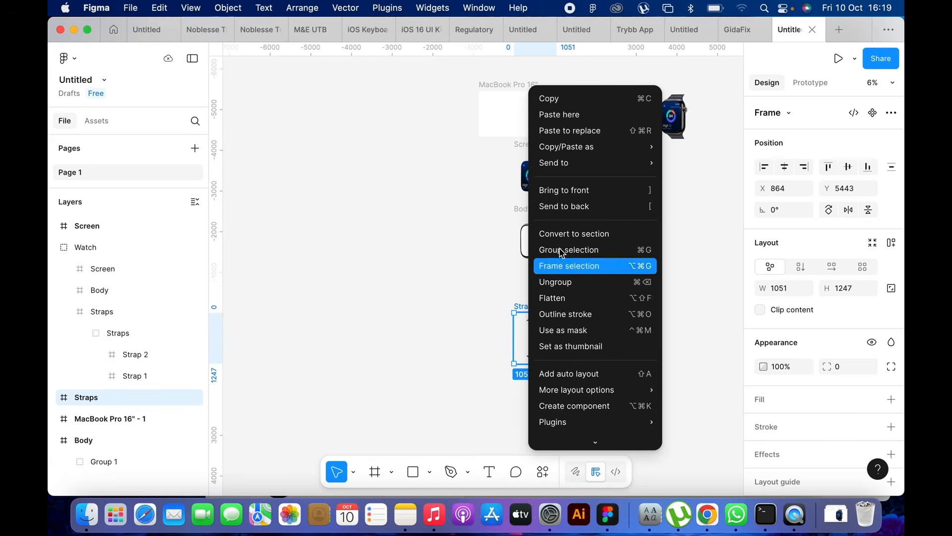
{"action": "left_click", "coordinate": [571, 206]}
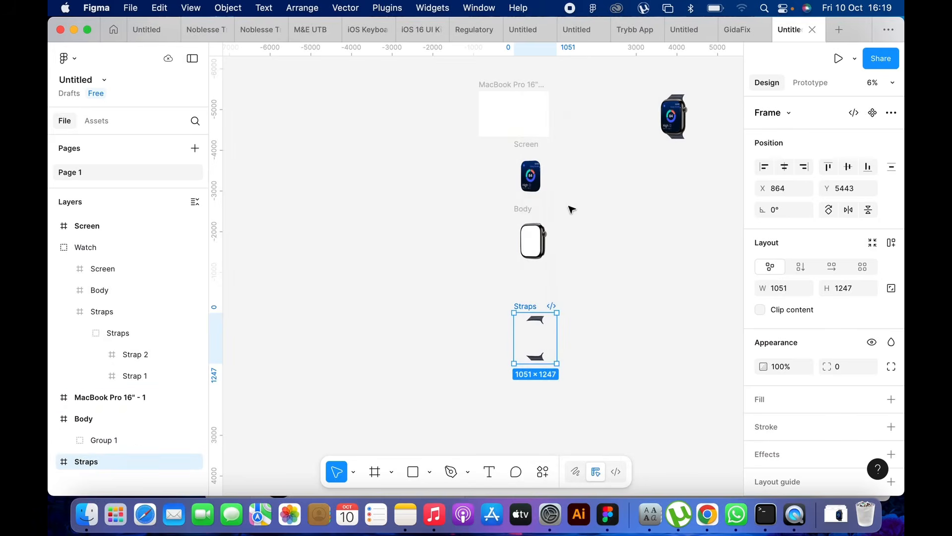
Step: Send the Watch group to the back, below all the standalone frames in the layer order
{"action": "left_click", "coordinate": [529, 212]}
{"action": "left_click", "coordinate": [54, 420]}
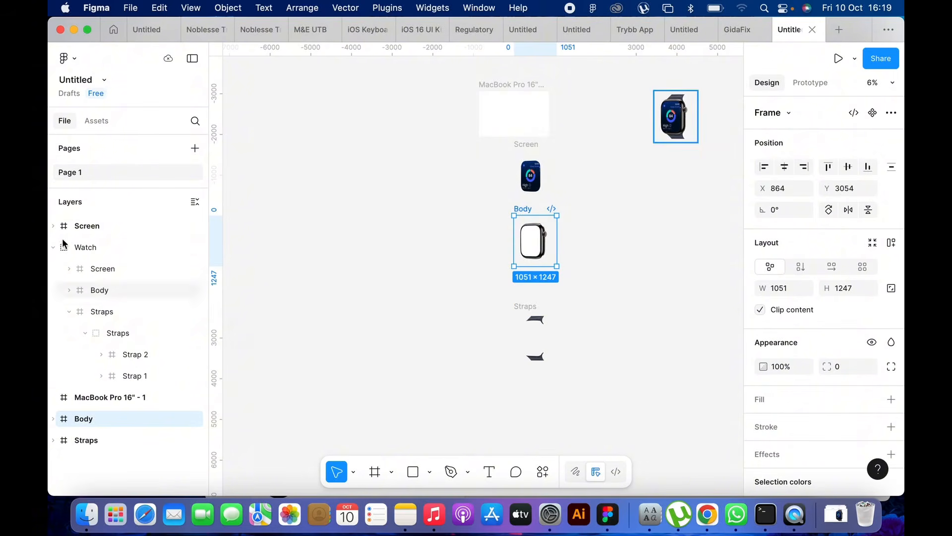
{"action": "left_click", "coordinate": [52, 227]}
{"action": "left_click", "coordinate": [53, 227]}
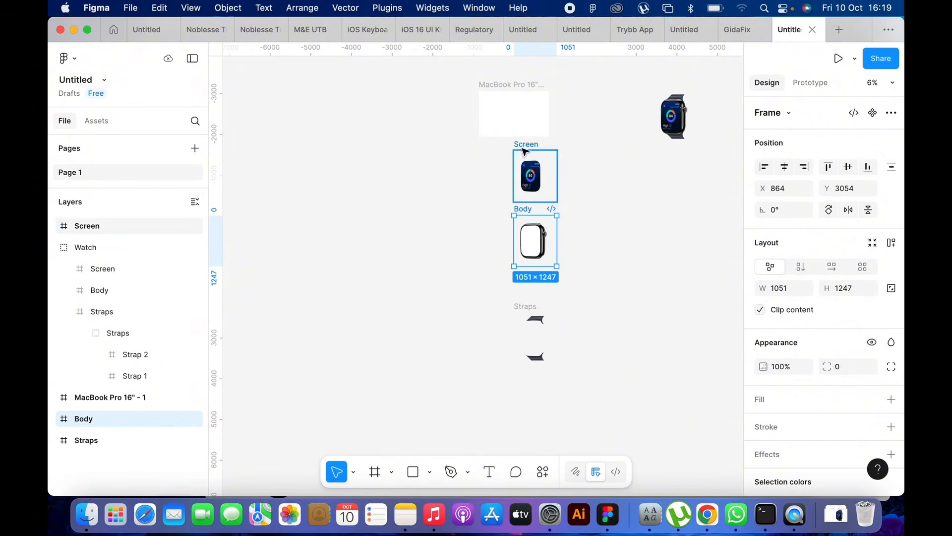
{"action": "left_click", "coordinate": [524, 151]}
{"action": "left_click", "coordinate": [84, 247]}
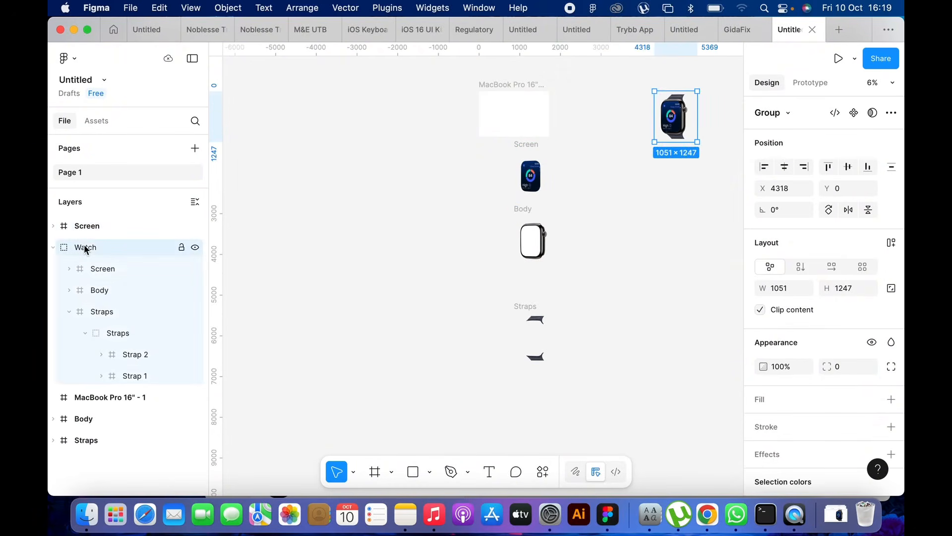
{"action": "key", "text": "super+alt+bracketleft"}
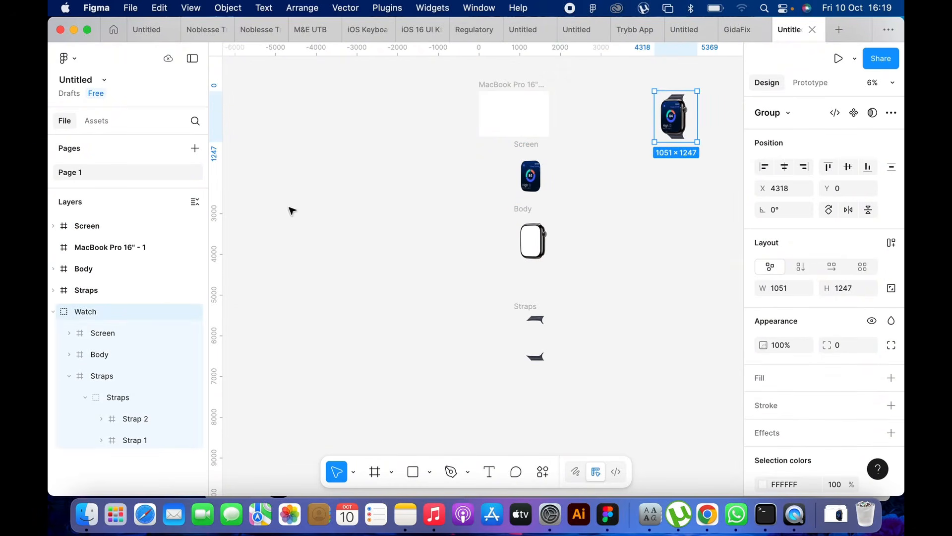
Step: Reorder the standalone Body and Straps frames directly beneath Screen and above the MacBook Pro 16" - 1 frame
{"action": "left_click", "coordinate": [525, 147]}
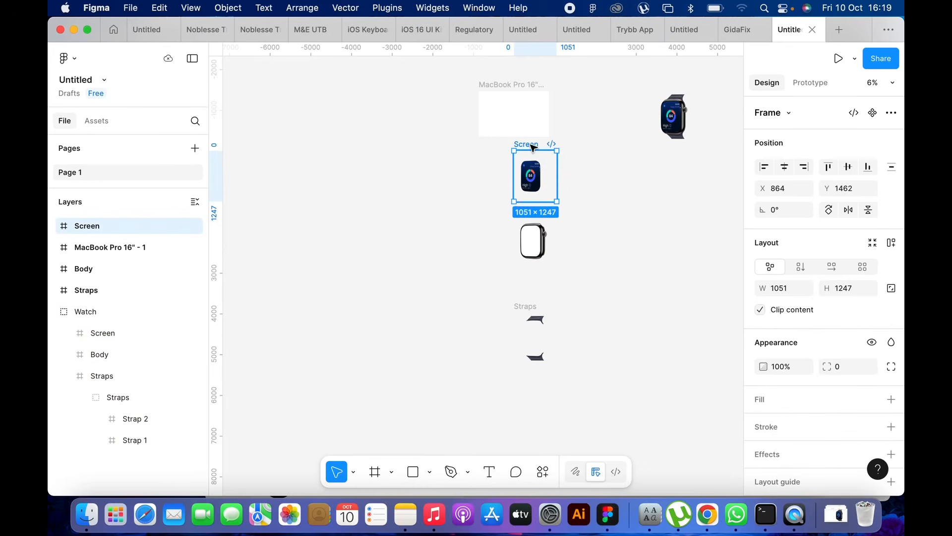
{"action": "left_click", "coordinate": [546, 233]}
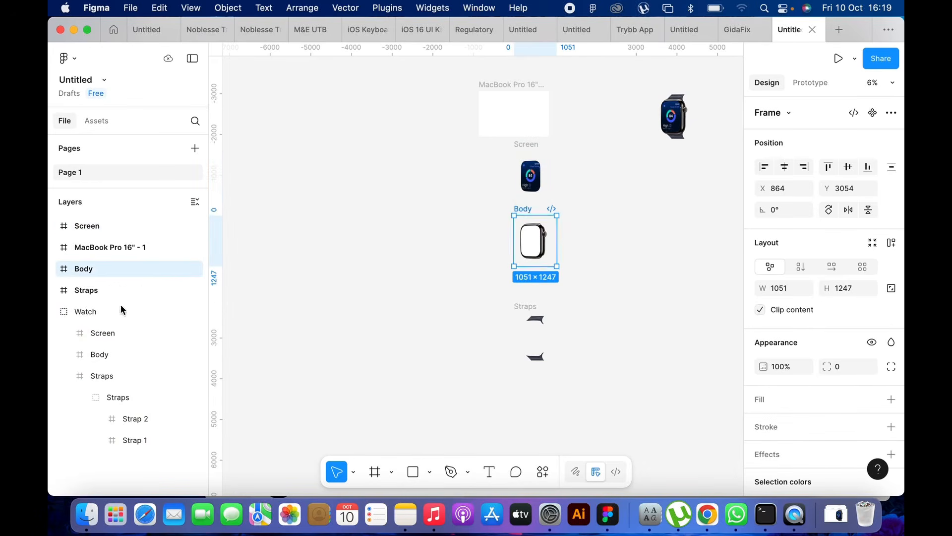
{"action": "left_click_drag", "start_coordinate": [86, 263], "coordinate": [82, 246]}
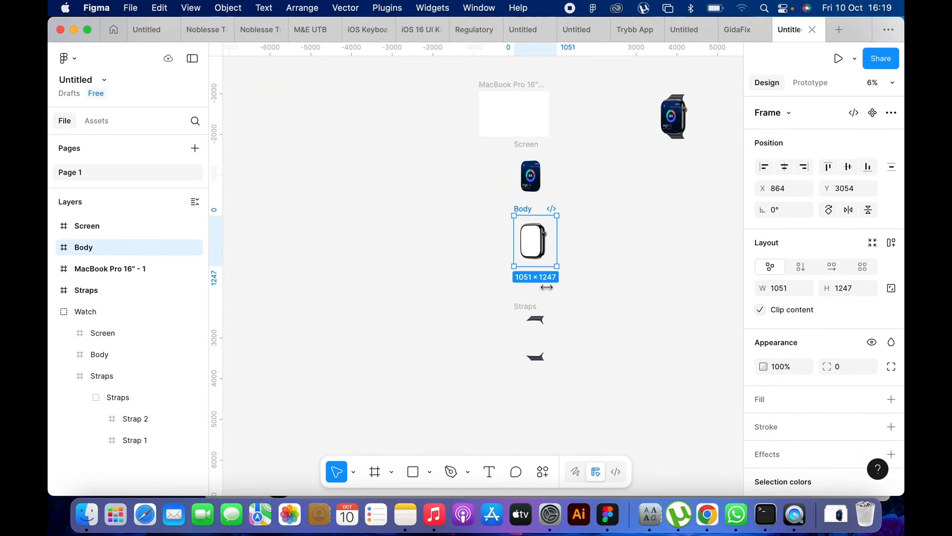
{"action": "left_click", "coordinate": [524, 306]}
{"action": "left_click_drag", "start_coordinate": [77, 293], "coordinate": [90, 263]}
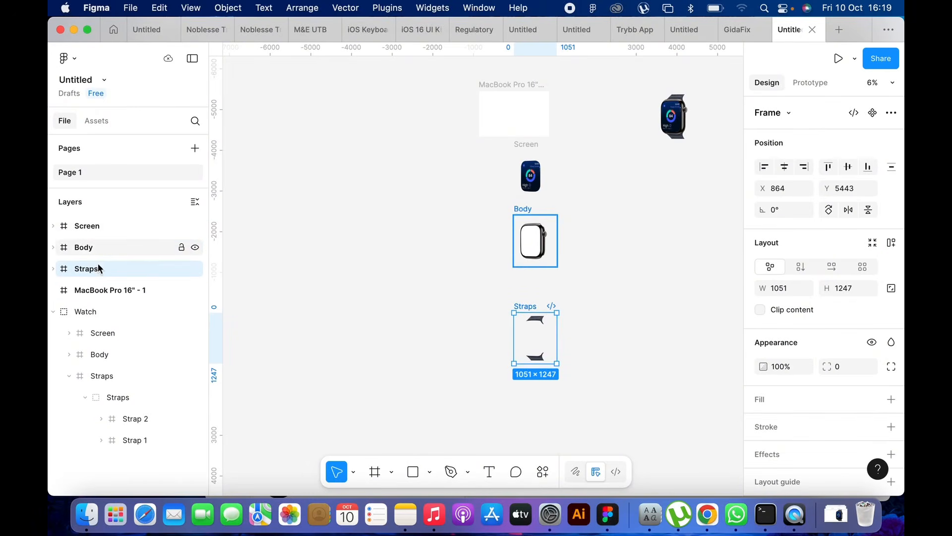
{"action": "left_click", "coordinate": [494, 148]}
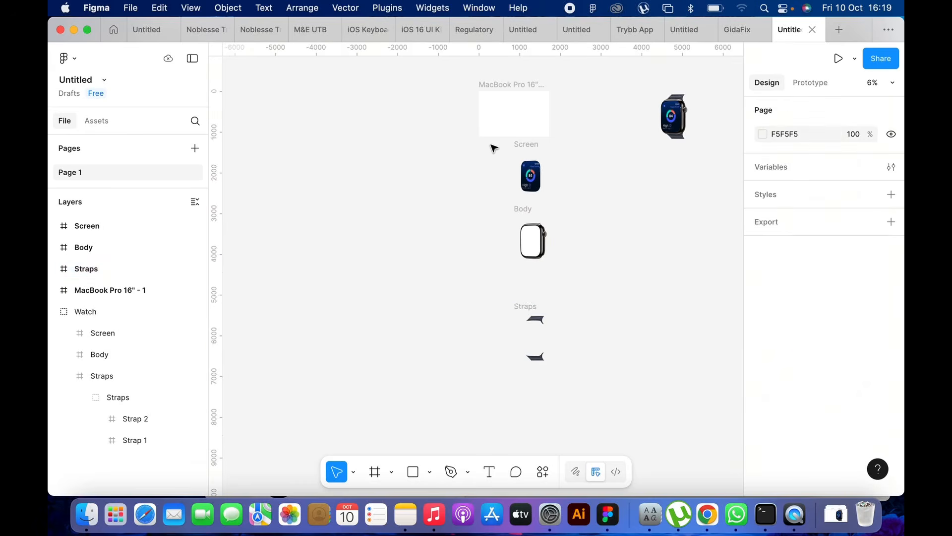
Step: Stack the Screen, Body and Straps frames into one watch by aligning their vertical centers
{"action": "left_click_drag", "start_coordinate": [491, 141], "coordinate": [612, 433]}
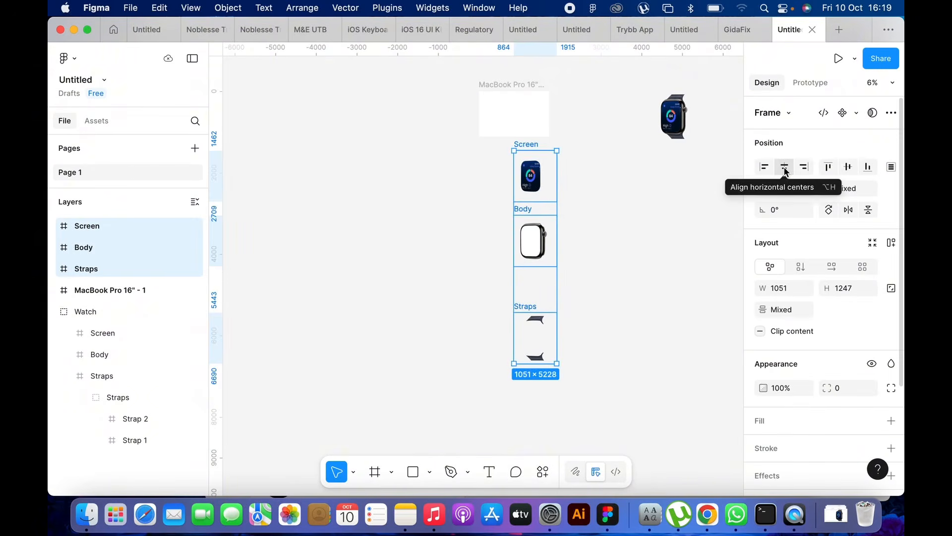
{"action": "left_click", "coordinate": [849, 167]}
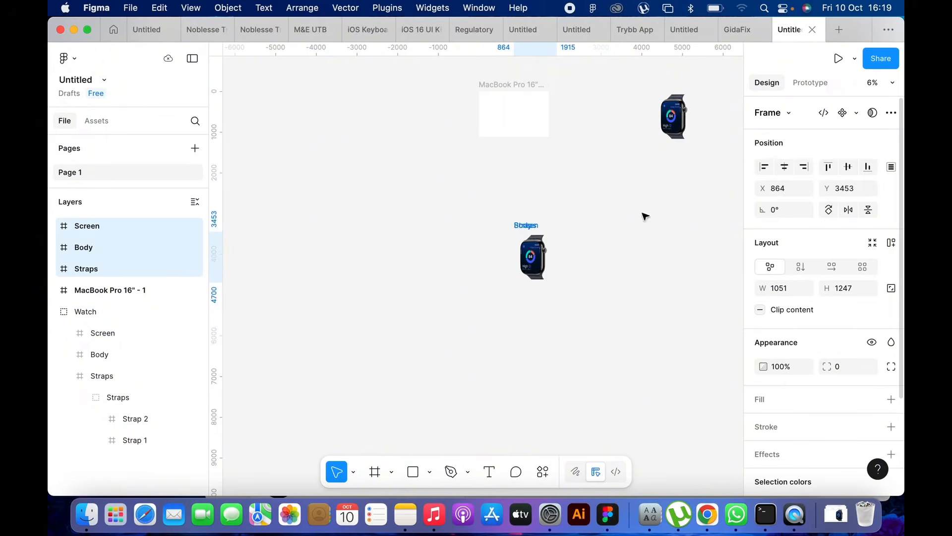
{"action": "scroll", "coordinate": [541, 257], "scroll_direction": "up", "scroll_amount": 5}
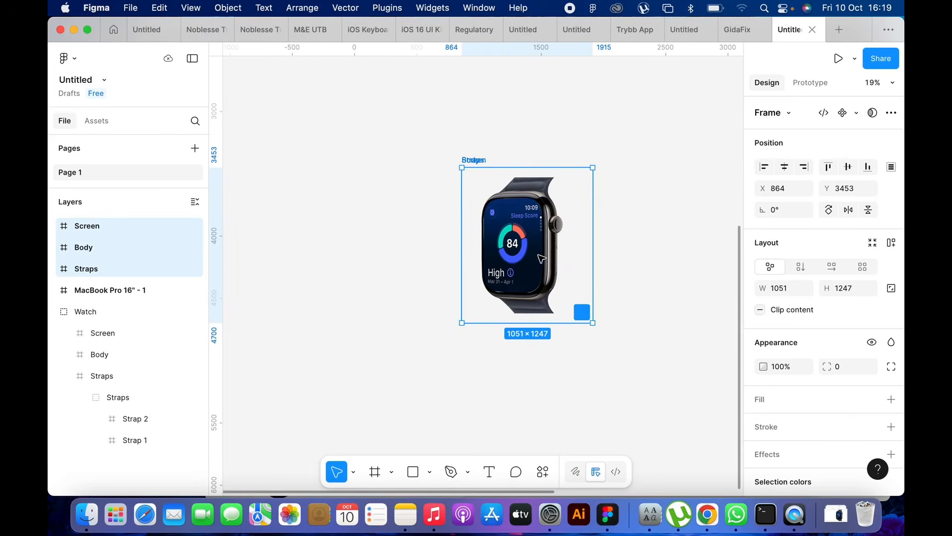
Step: Enclose the stacked Screen, Body and Straps frames in a new frame and enable Clip content on it
{"action": "right_click", "coordinate": [538, 227]}
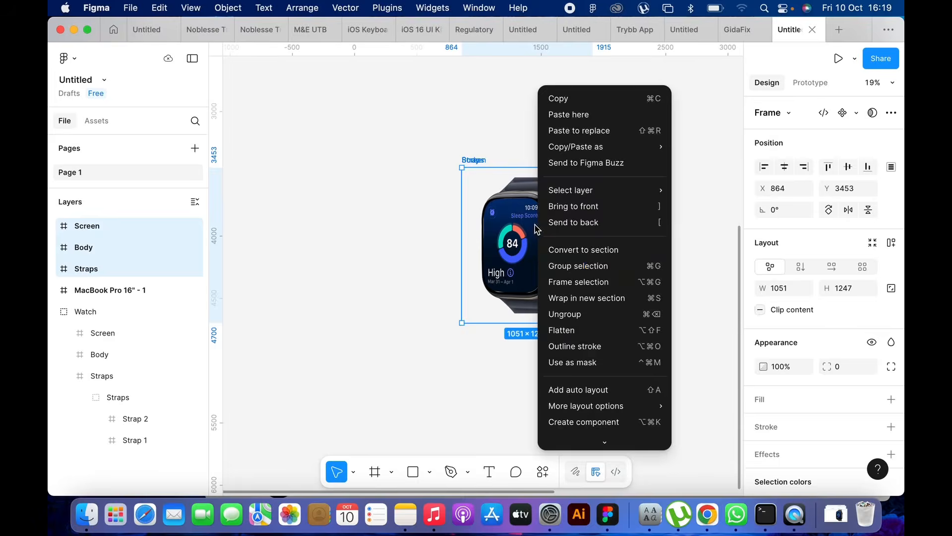
{"action": "left_click", "coordinate": [572, 287]}
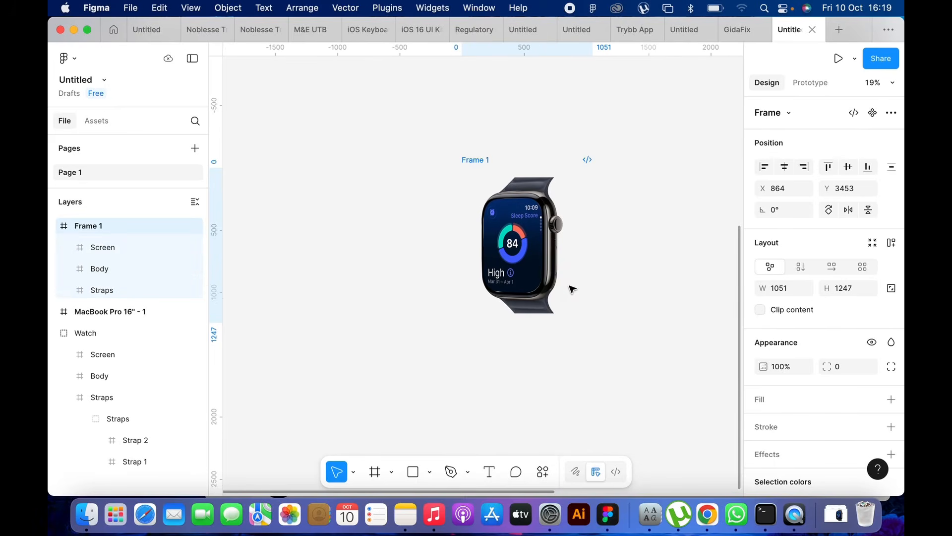
{"action": "left_click", "coordinate": [759, 309]}
Step: Move the assembled watch frame into the right half of the MacBook Pro 16" - 1 frame, at about X 864, Y -45
{"action": "scroll", "coordinate": [573, 288], "scroll_direction": "down", "scroll_amount": 5}
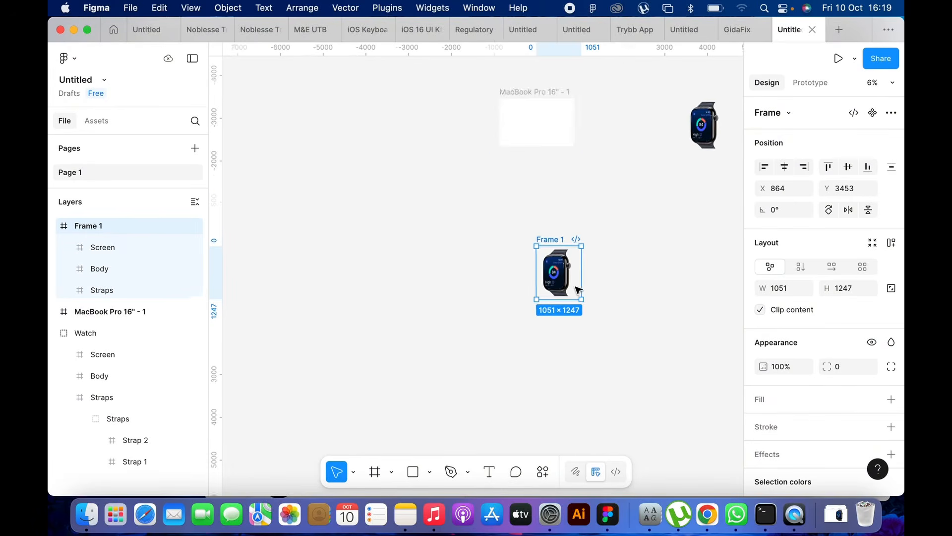
{"action": "left_click_drag", "start_coordinate": [516, 355], "coordinate": [510, 206]}
{"action": "key", "text": "shift+2"}
{"action": "scroll", "coordinate": [511, 206], "scroll_direction": "down", "scroll_amount": 3}
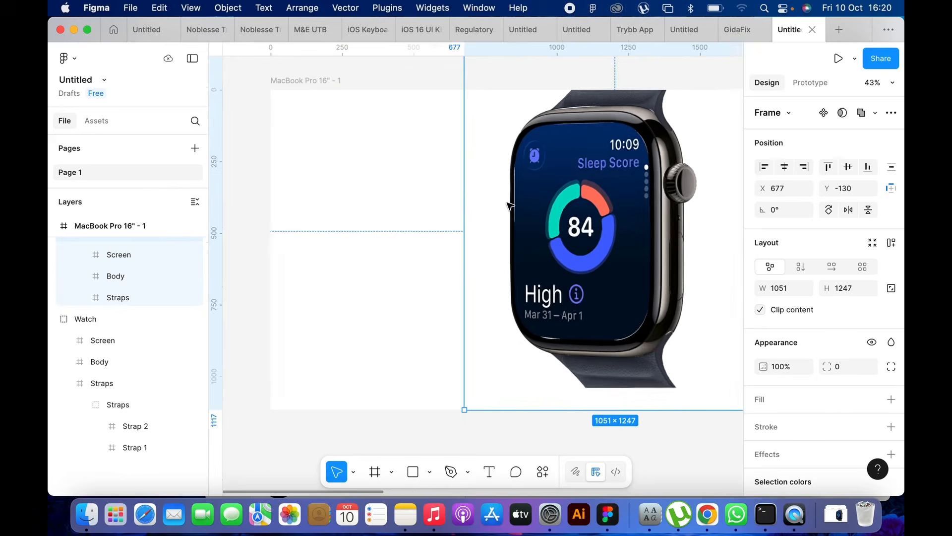
{"action": "mouse_move", "coordinate": [580, 206]}
{"action": "left_mouse_down"}
{"action": "mouse_move", "coordinate": [627, 221]}
{"action": "mouse_move", "coordinate": [589, 206]}
{"action": "left_mouse_up"}
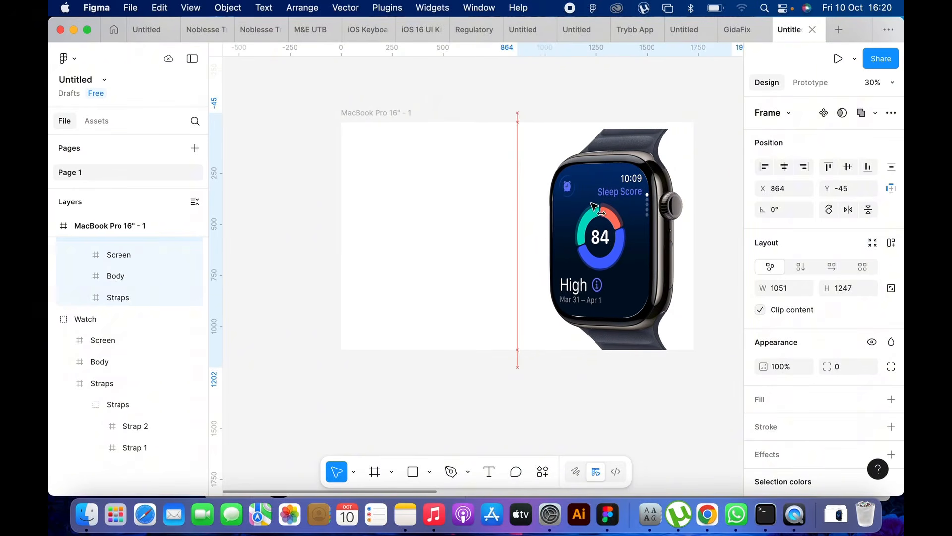
{"action": "left_click", "coordinate": [374, 432]}
{"action": "scroll", "coordinate": [444, 283], "scroll_direction": "up", "scroll_amount": 3}
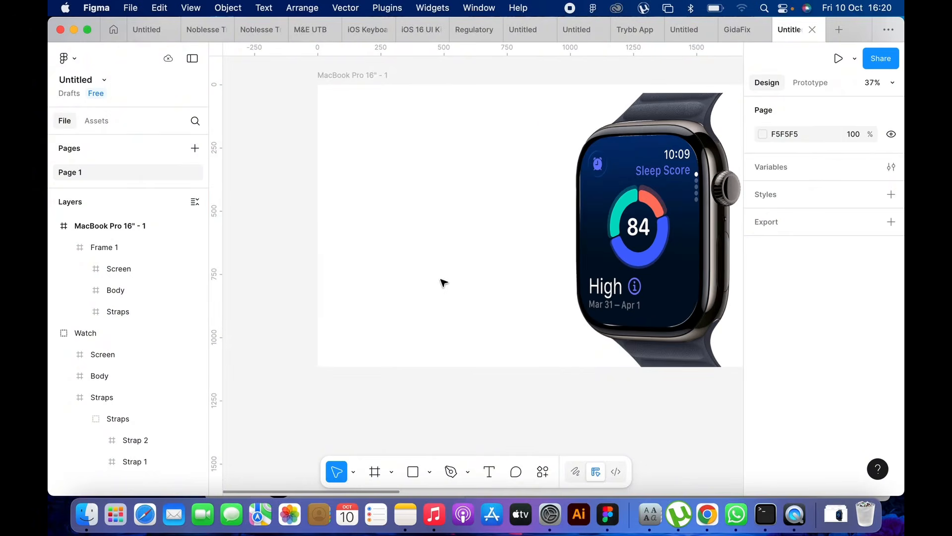
Step: Add a bold heading "The ultimate way to watch your health" beside the watch, with the smaller line "Apple Watch Series 11" above it
{"action": "key", "text": "t"}
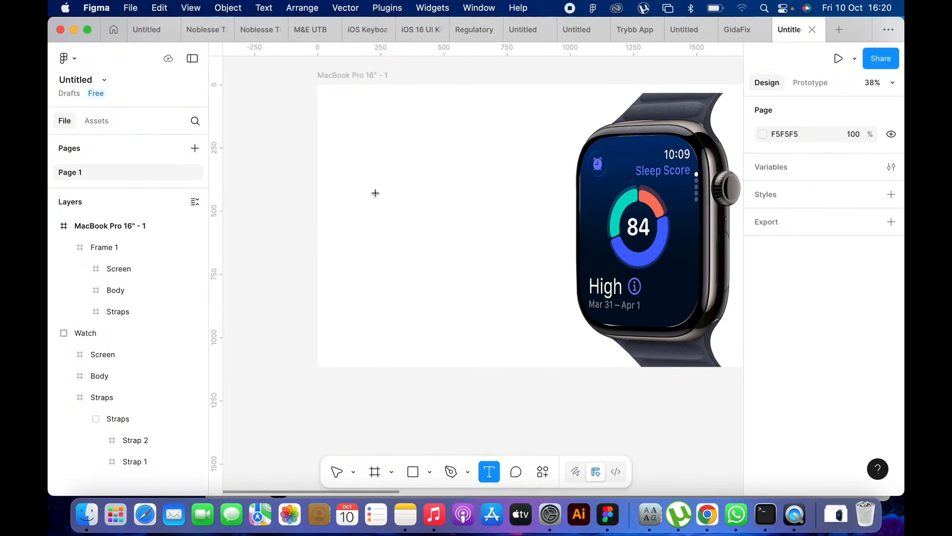
{"action": "left_click", "coordinate": [375, 193]}
{"action": "key", "text": "cmd+v"}
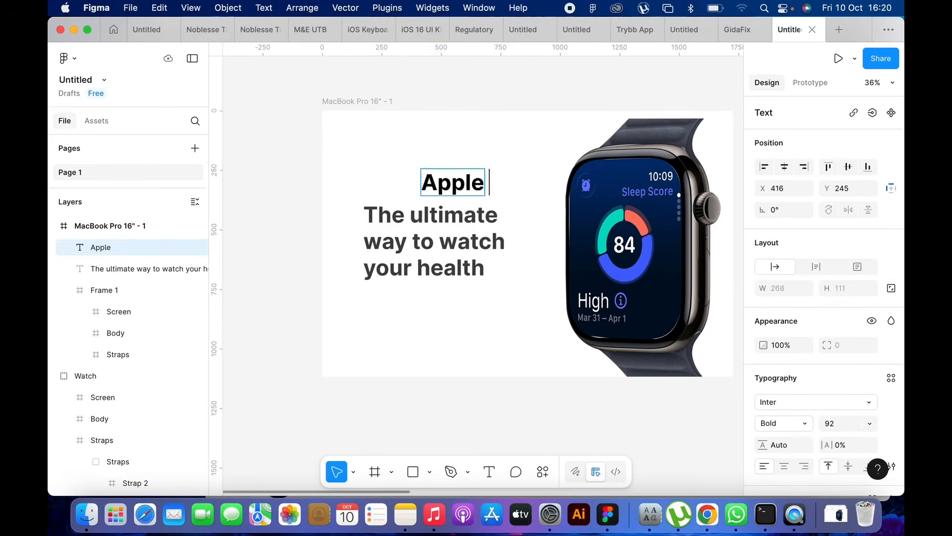
{"action": "type", "text": "Watch Series 11"}
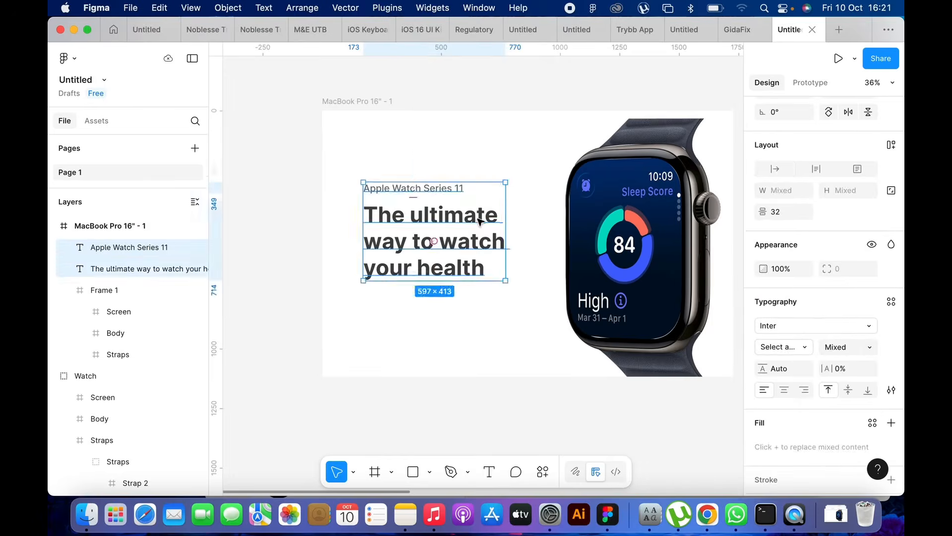
{"action": "left_click", "coordinate": [416, 315]}
Step: Draw a rectangle about 284 × 68 beneath the heading, aligned to its left edge, and give it a corner radius of 60
{"action": "scroll", "coordinate": [416, 316], "scroll_direction": "up", "scroll_amount": 5}
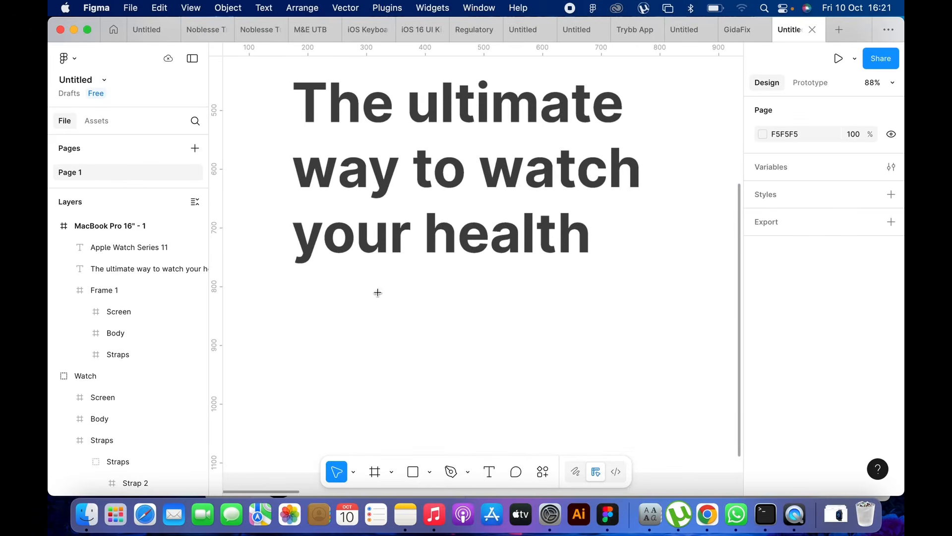
{"action": "key", "text": "r"}
{"action": "left_click_drag", "start_coordinate": [293, 286], "coordinate": [460, 327]}
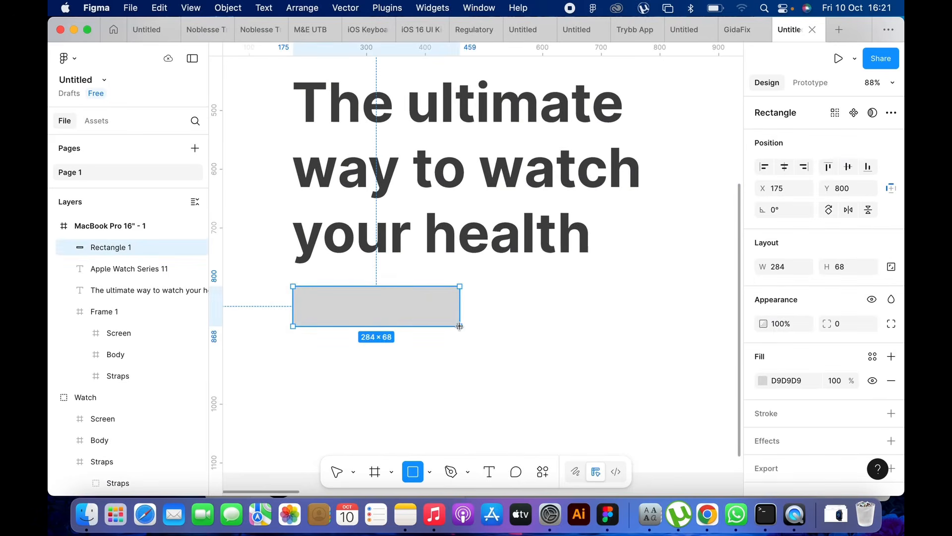
{"action": "left_click", "coordinate": [841, 323]}
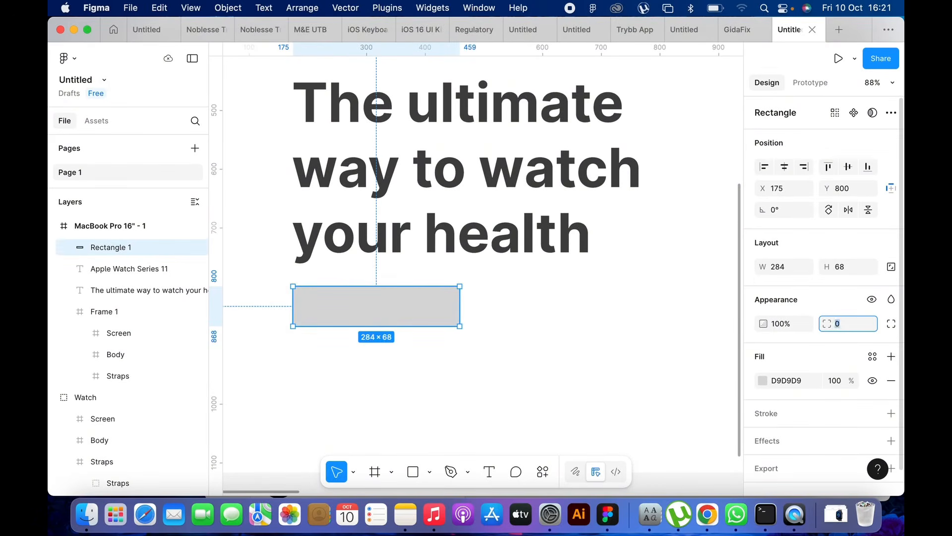
{"action": "type", "text": "30"}
{"action": "key", "text": "Return"}
{"action": "type", "text": "50"}
{"action": "key", "text": "Return"}
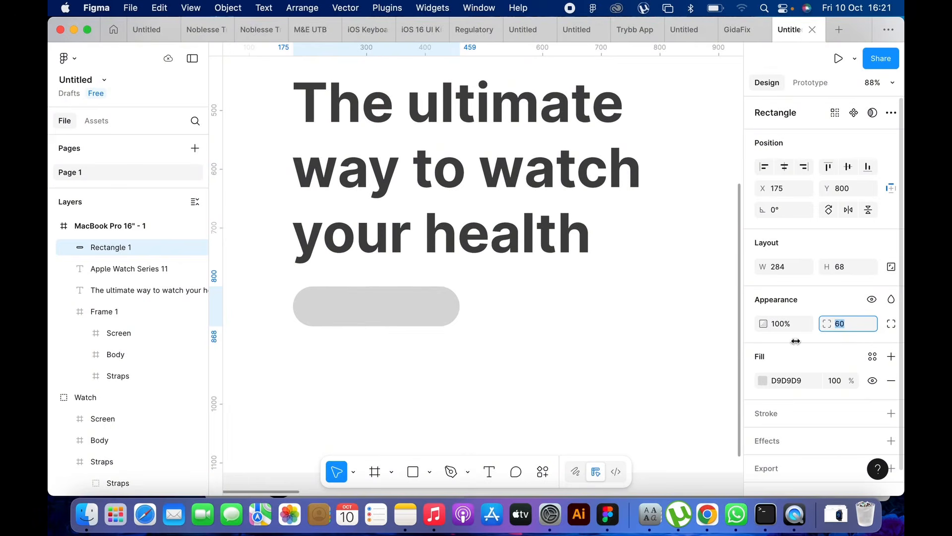
Step: Fill the rounded button rectangle with a bright, saturated blue
{"action": "left_click", "coordinate": [763, 381]}
{"action": "left_click", "coordinate": [702, 368]}
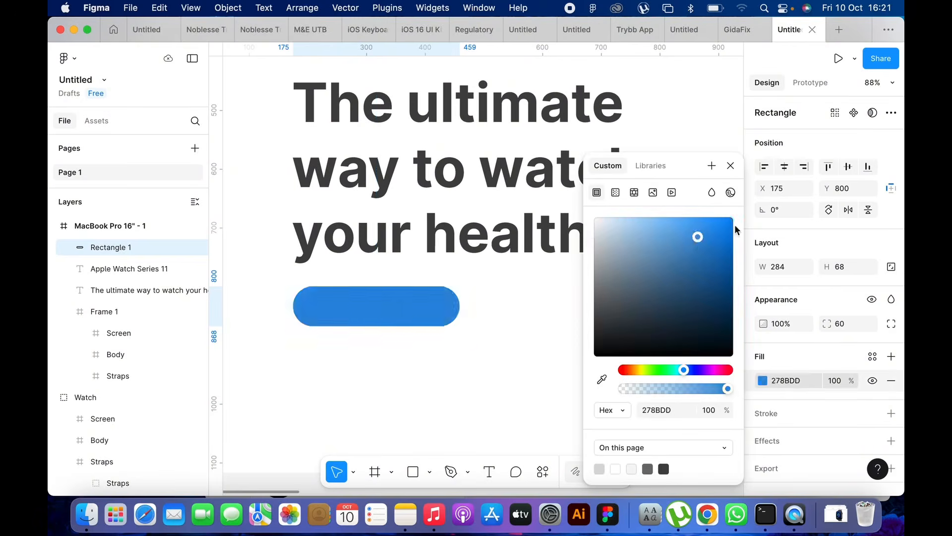
{"action": "left_click_drag", "start_coordinate": [695, 237], "coordinate": [730, 222]}
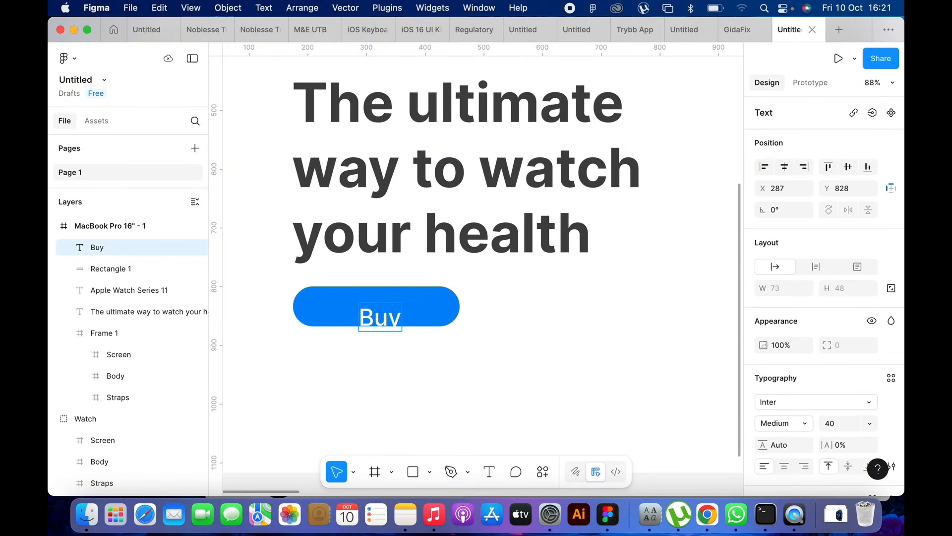
Step: Center a white "Buy $499" label on the blue button and group it with the rectangle
{"action": "type", "text": "$499"}
{"action": "key", "text": "Escape"}
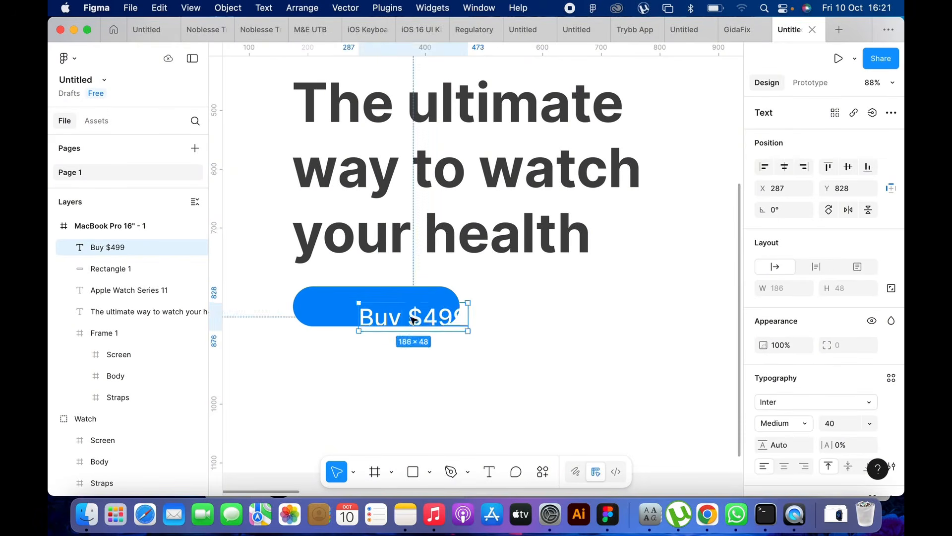
{"action": "left_click_drag", "start_coordinate": [419, 318], "coordinate": [382, 306]}
{"action": "left_click", "coordinate": [451, 308], "text": "shift"}
{"action": "right_click", "coordinate": [412, 307]}
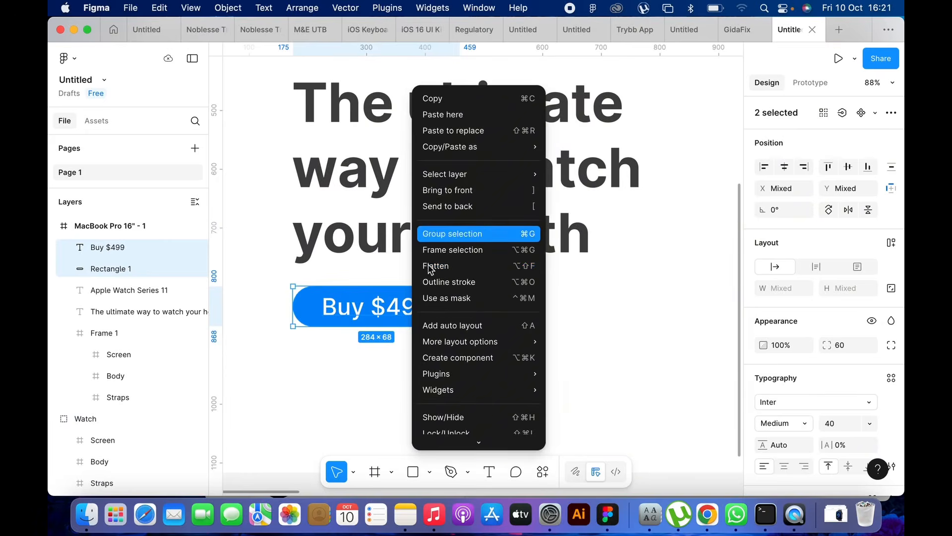
{"action": "left_click", "coordinate": [447, 234]}
Step: Draw a grey full-width rectangle along the upper edge of the MacBook Pro 16" - 1 frame as a navigation bar
{"action": "scroll", "coordinate": [411, 309], "scroll_direction": "down", "scroll_amount": 3}
{"action": "scroll", "coordinate": [411, 308], "scroll_direction": "down", "scroll_amount": 2}
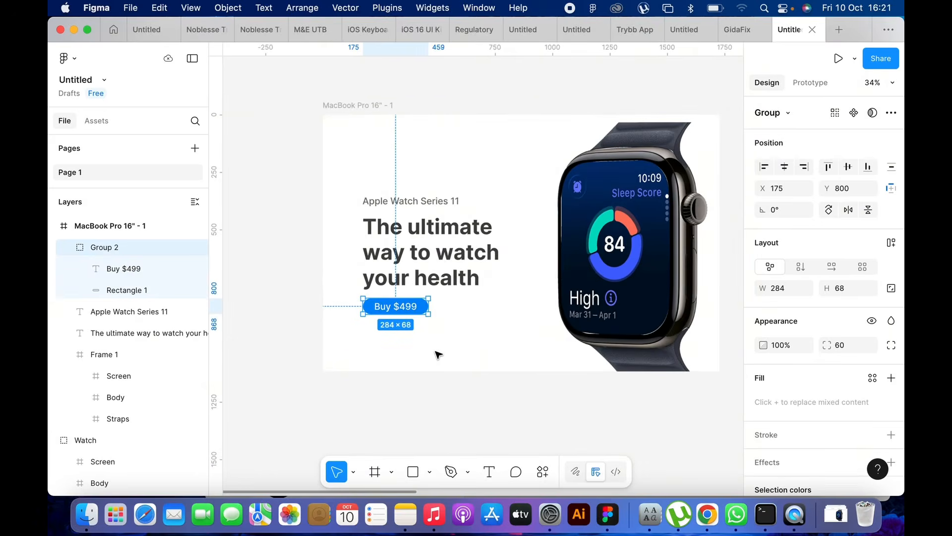
{"action": "scroll", "coordinate": [438, 352], "scroll_direction": "right", "scroll_amount": 2}
{"action": "scroll", "coordinate": [438, 353], "scroll_direction": "left", "scroll_amount": 1}
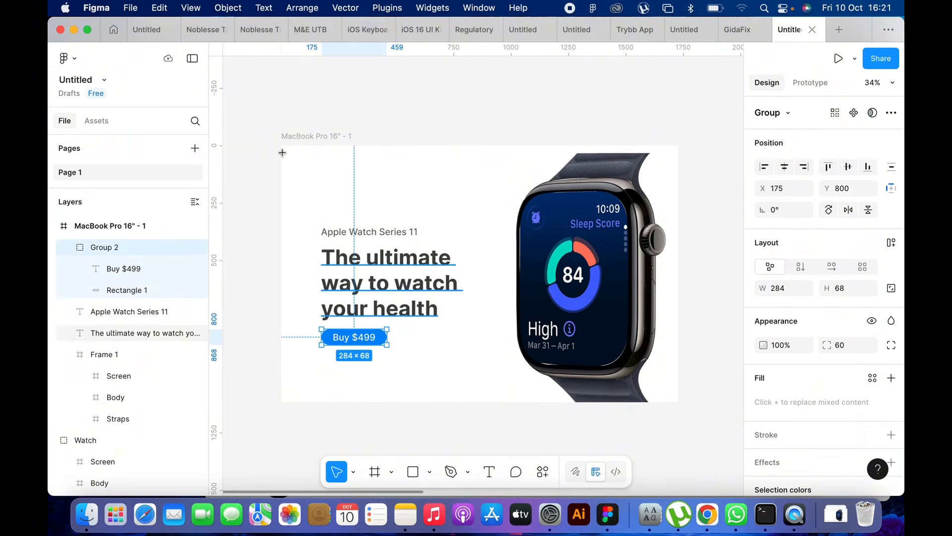
{"action": "key", "text": "r"}
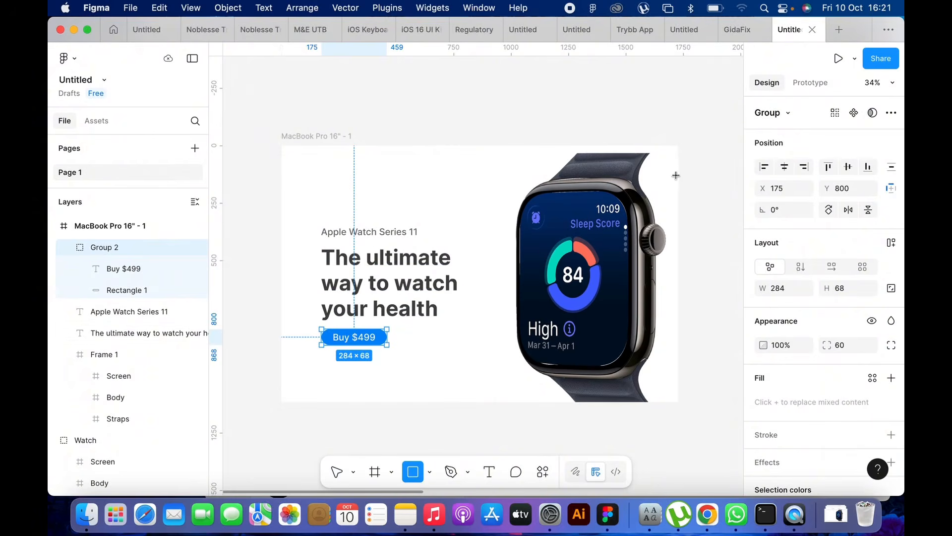
{"action": "left_click_drag", "start_coordinate": [282, 145], "coordinate": [678, 175]}
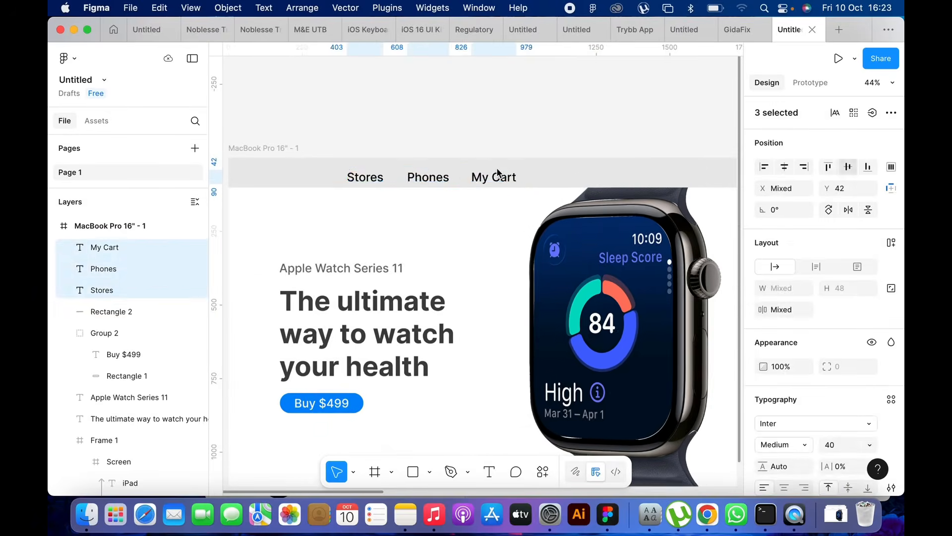
Step: Group the Stores, Phones and My Cart labels on the navigation bar
{"action": "key", "text": "super+g"}
{"action": "key", "text": "shift+1"}
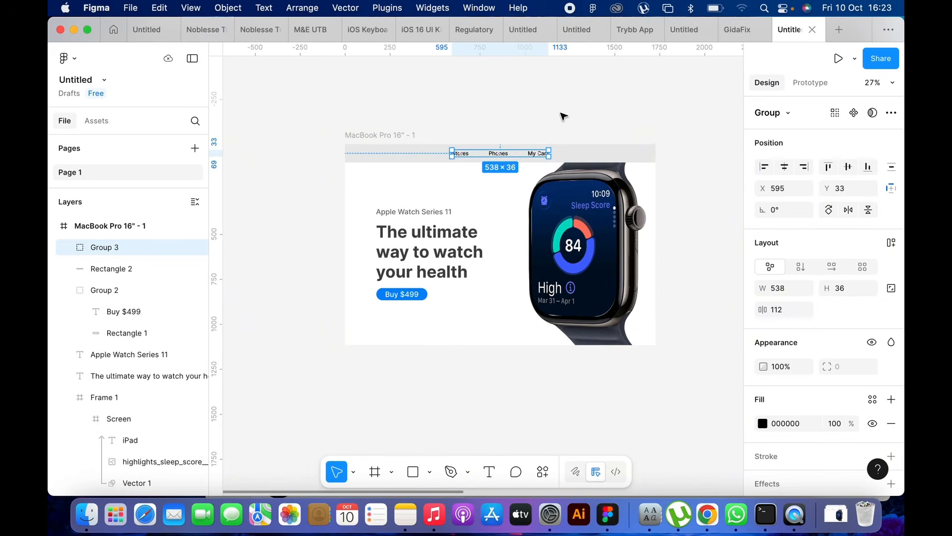
{"action": "left_click", "coordinate": [563, 116]}
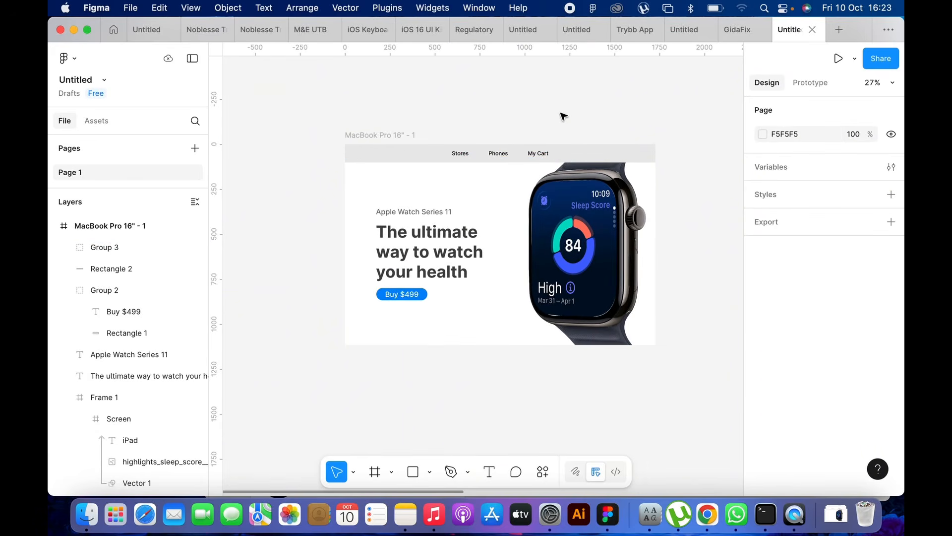
Step: Rename the MacBook Pro 16" - 1 frame as Home 1 and place a duplicate of it directly below at Y 1359
{"action": "double_click", "coordinate": [381, 133]}
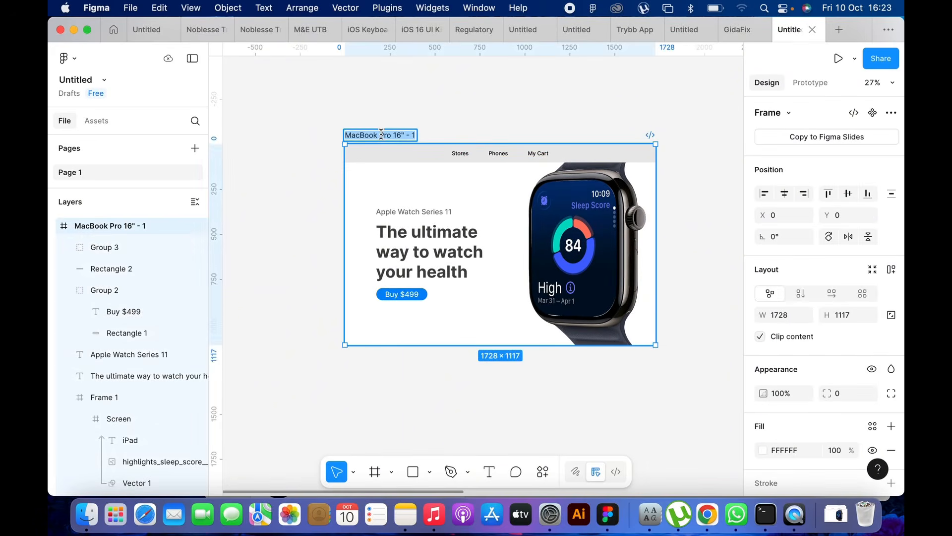
{"action": "type", "text": "Home"}
{"action": "key", "text": "Return"}
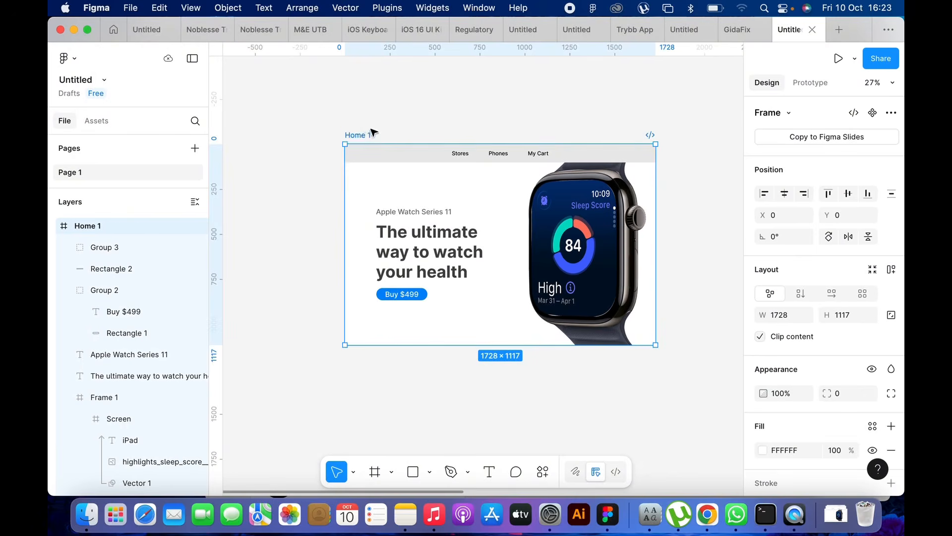
{"action": "left_click_drag", "start_coordinate": [361, 137], "coordinate": [373, 380]}
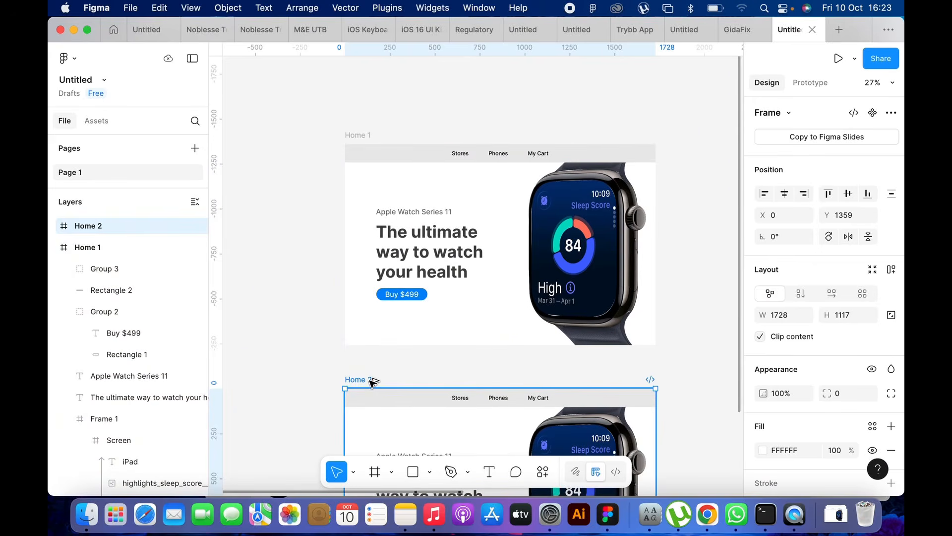
Step: Move the Screen frame inside Home 1's watch horizontally to X -690, out of its parent frame's visible area
{"action": "left_click", "coordinate": [578, 221]}
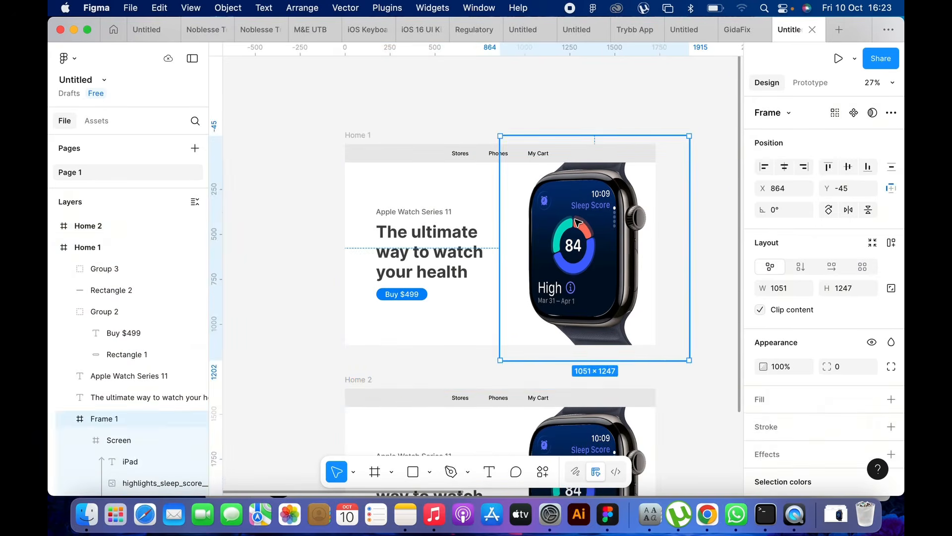
{"action": "scroll", "coordinate": [347, 318], "scroll_direction": "down", "scroll_amount": 3}
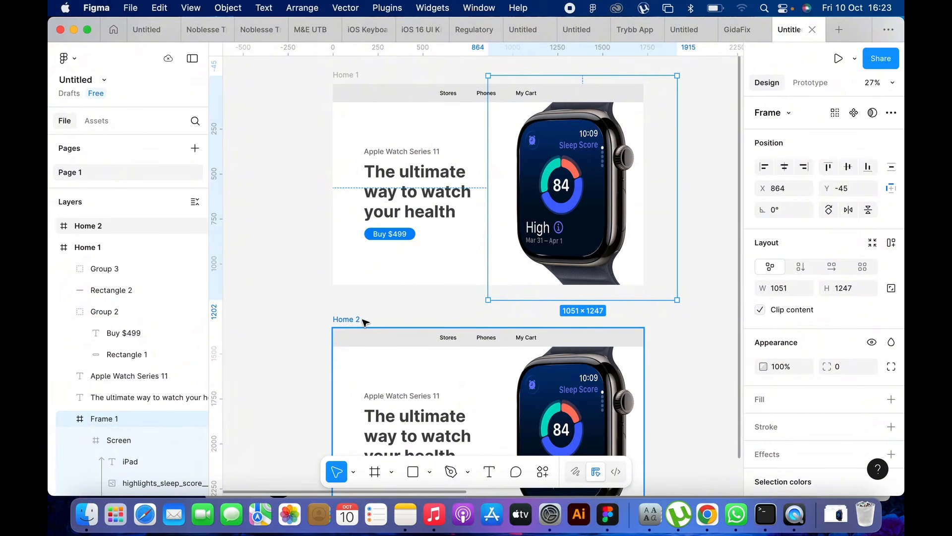
{"action": "scroll", "coordinate": [595, 168], "scroll_direction": "up", "scroll_amount": 1}
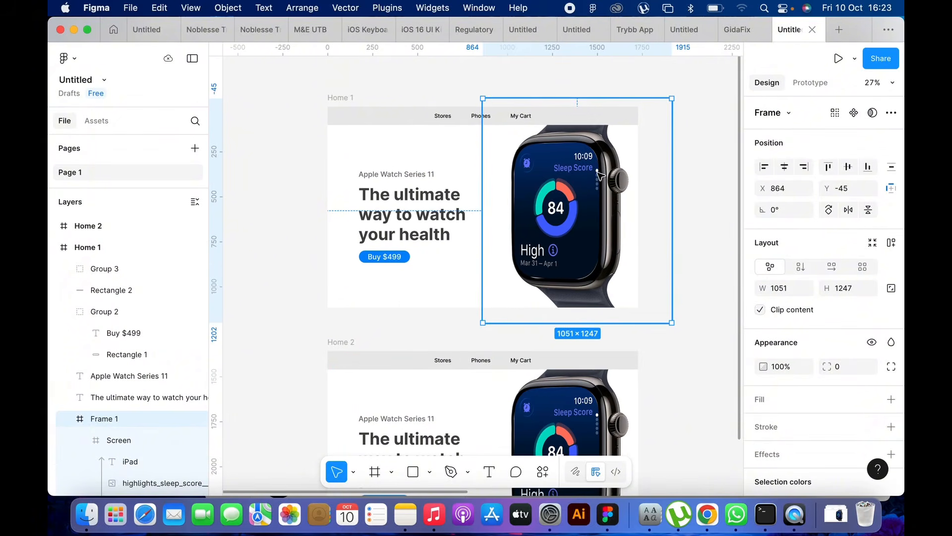
{"action": "scroll", "coordinate": [600, 175], "scroll_direction": "down", "scroll_amount": 1}
{"action": "scroll", "coordinate": [79, 447], "scroll_direction": "down", "scroll_amount": 5}
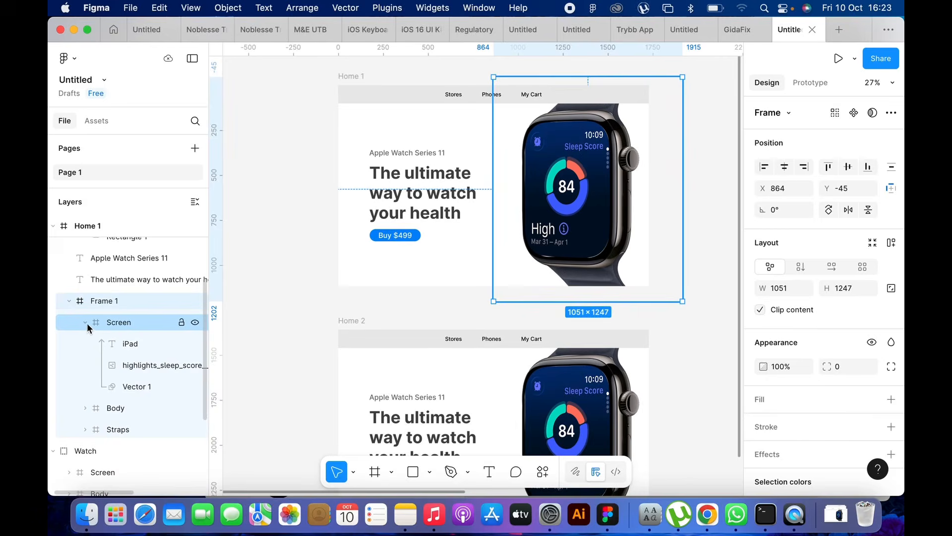
{"action": "left_click", "coordinate": [84, 323]}
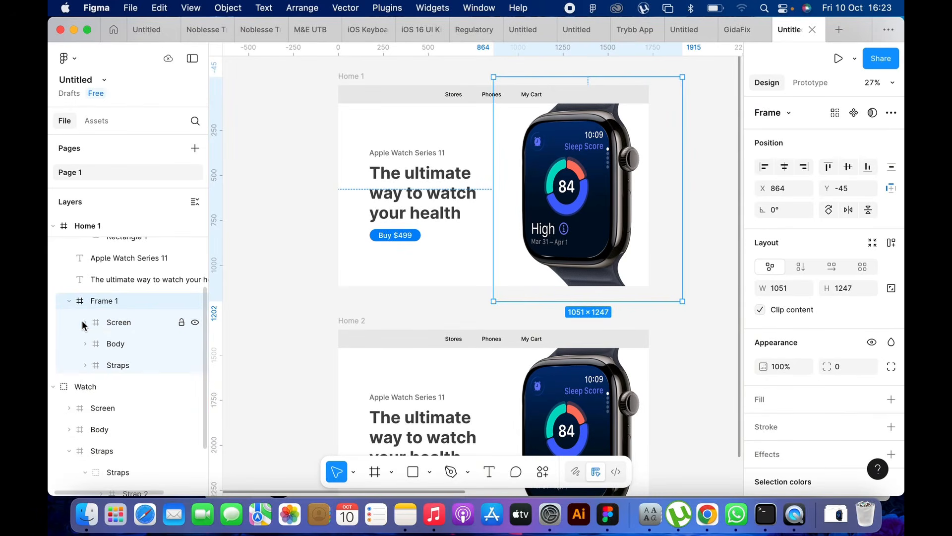
{"action": "left_click", "coordinate": [126, 326]}
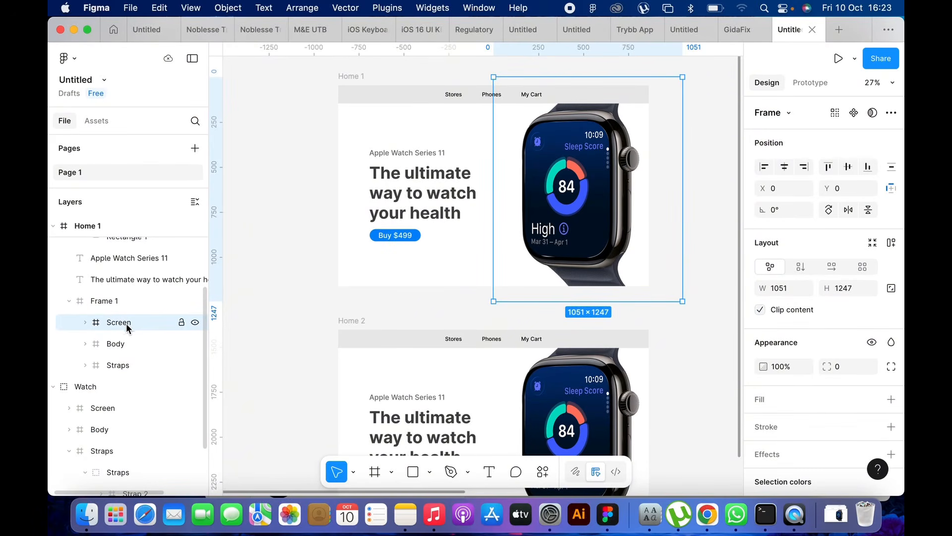
{"action": "key", "text": "shift+Left"}
{"action": "key", "text": "shift+Left"}
{"action": "key", "text": "shift+Left"}
{"action": "key", "text": "shift+Left"}
{"action": "key", "text": "shift+Left"}
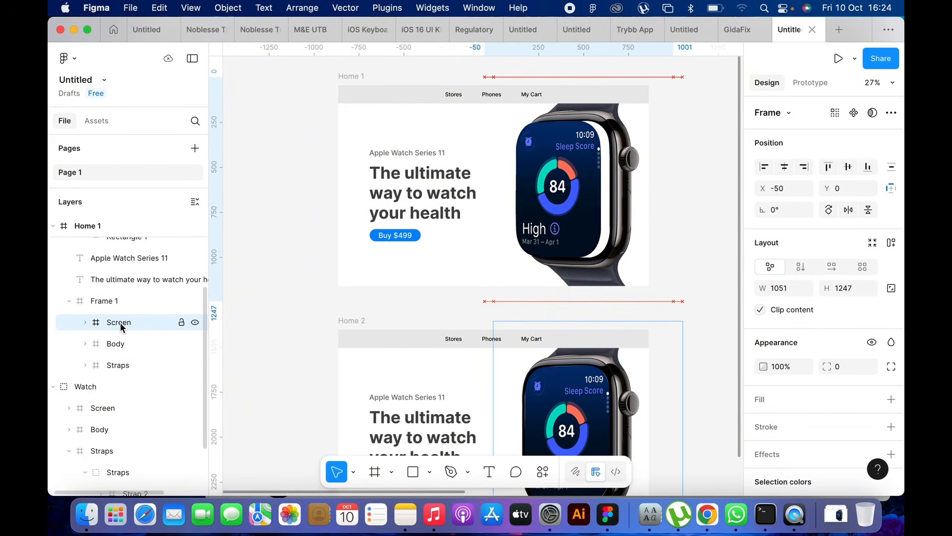
{"action": "key", "text": "shift+Left"}
{"action": "key", "text": "shift+Left"}
{"action": "key", "text": "shift+Left"}
{"action": "key", "text": "shift+Left"}
{"action": "key", "text": "shift+Left"}
{"action": "key", "text": "shift+Left"}
{"action": "key", "text": "shift+Left"}
{"action": "key", "text": "shift+Left"}
{"action": "key", "text": "shift+Left"}
{"action": "key", "text": "shift+Left"}
{"action": "key", "text": "shift+Left"}
{"action": "key", "text": "shift+Left"}
{"action": "key", "text": "shift+Left"}
{"action": "key", "text": "shift+Left"}
{"action": "key", "text": "shift+Left"}
{"action": "key", "text": "shift+Left"}
{"action": "key", "text": "shift+Left"}
{"action": "key", "text": "shift+Left"}
{"action": "key", "text": "shift+Left"}
{"action": "key", "text": "shift+Left"}
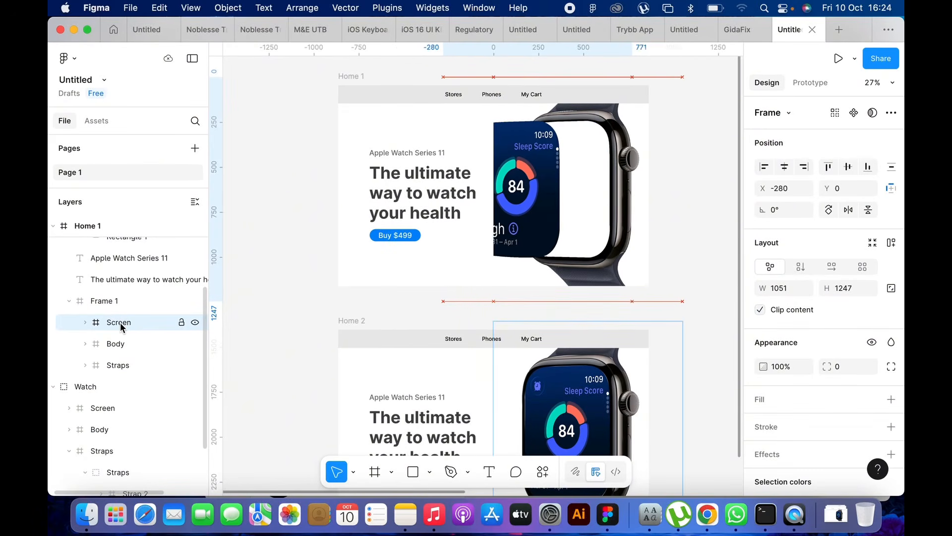
{"action": "key", "text": "shift+Left"}
{"action": "key", "text": "shift+Left"}
{"action": "key", "text": "shift+Left"}
{"action": "key", "text": "shift+Left"}
{"action": "key", "text": "shift+Left"}
{"action": "key", "text": "shift+Left"}
{"action": "key", "text": "shift+Left"}
{"action": "key", "text": "shift+Left"}
{"action": "key", "text": "shift+Left"}
{"action": "key", "text": "shift+Left"}
{"action": "key", "text": "shift+Left"}
{"action": "key", "text": "shift+Left"}
{"action": "key", "text": "shift+Left"}
{"action": "key", "text": "shift+Left"}
{"action": "key", "text": "shift+Left"}
{"action": "key", "text": "shift+Left"}
{"action": "key", "text": "shift+Left"}
{"action": "key", "text": "shift+Left"}
{"action": "key", "text": "shift+Left"}
{"action": "key", "text": "shift+Left"}
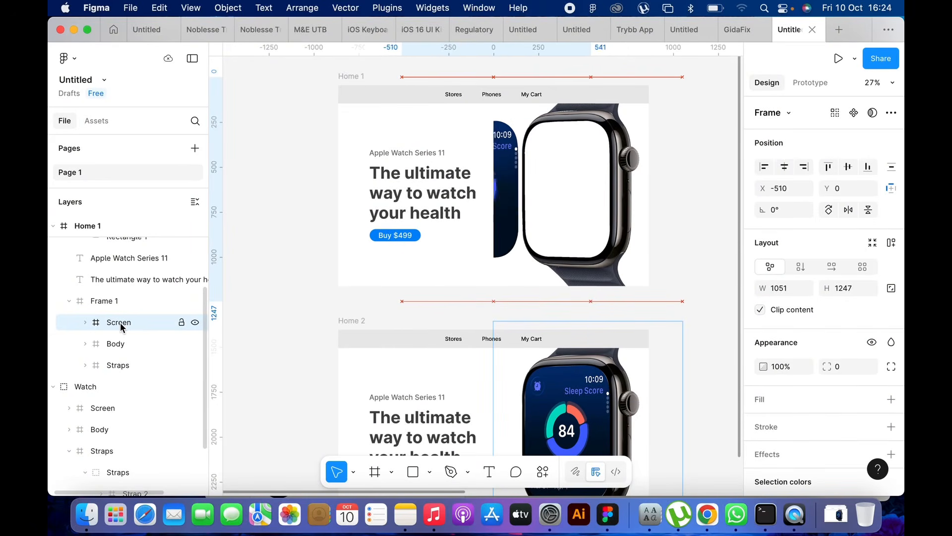
{"action": "key", "text": "shift+Left"}
{"action": "key", "text": "shift+Left"}
{"action": "key", "text": "shift+Left"}
{"action": "key", "text": "shift+Left"}
{"action": "key", "text": "shift+Left"}
{"action": "key", "text": "shift+Left"}
{"action": "key", "text": "shift+Left"}
{"action": "key", "text": "shift+Left"}
{"action": "key", "text": "shift+Left"}
{"action": "key", "text": "shift+Left"}
{"action": "key", "text": "shift+Left"}
{"action": "key", "text": "shift+Left"}
{"action": "key", "text": "shift+Left"}
{"action": "key", "text": "shift+Left"}
{"action": "key", "text": "shift+Left"}
{"action": "key", "text": "shift+Left"}
{"action": "key", "text": "shift+Left"}
{"action": "key", "text": "shift+Left"}
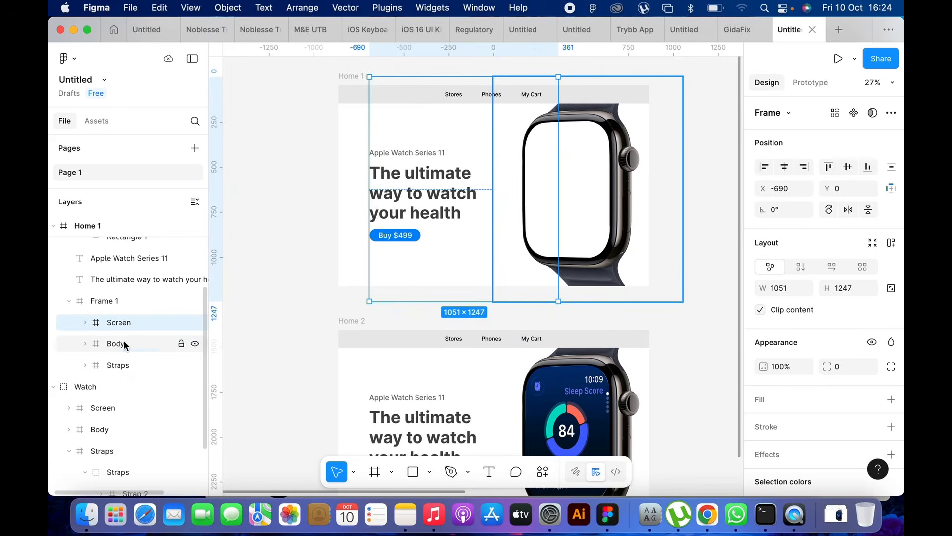
Step: Move the Body frame inside Home 1's watch horizontally rightward past X 590, out of Home 1's visible area
{"action": "left_click", "coordinate": [123, 340]}
{"action": "key", "text": "shift+Right"}
{"action": "key", "text": "shift+Right"}
{"action": "key", "text": "shift+Right"}
{"action": "key", "text": "shift+Right"}
{"action": "key", "text": "shift+Right"}
{"action": "key", "text": "shift+Right"}
{"action": "key", "text": "shift+Right"}
{"action": "key", "text": "shift+Right"}
{"action": "key", "text": "shift+Right"}
{"action": "key", "text": "shift+Right"}
{"action": "key", "text": "shift+Right"}
{"action": "key", "text": "shift+Right"}
{"action": "key", "text": "shift+Right"}
{"action": "key", "text": "shift+Right"}
{"action": "key", "text": "shift+Right"}
{"action": "key", "text": "shift+Right"}
{"action": "key", "text": "shift+Right"}
{"action": "key", "text": "shift+Right"}
{"action": "key", "text": "shift+Right"}
{"action": "key", "text": "shift+Right"}
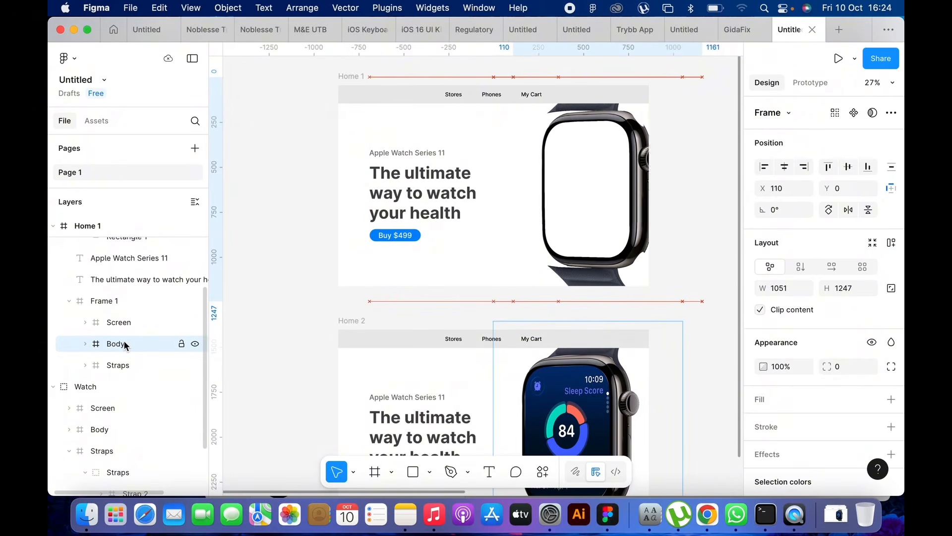
{"action": "key", "text": "shift+Right"}
{"action": "key", "text": "shift+Right"}
{"action": "key", "text": "shift+Right"}
{"action": "key", "text": "shift+Right"}
{"action": "key", "text": "shift+Right"}
{"action": "key", "text": "shift+Right"}
{"action": "key", "text": "shift+Right"}
{"action": "key", "text": "shift+Right"}
{"action": "key", "text": "shift+Right"}
{"action": "key", "text": "shift+Right"}
{"action": "key", "text": "shift+Right"}
{"action": "key", "text": "shift+Right"}
{"action": "key", "text": "shift+Right"}
{"action": "key", "text": "shift+Right"}
{"action": "key", "text": "shift+Right"}
{"action": "key", "text": "shift+Right"}
{"action": "key", "text": "shift+Right"}
{"action": "key", "text": "shift+Right"}
{"action": "key", "text": "shift+Right"}
{"action": "key", "text": "shift+Right"}
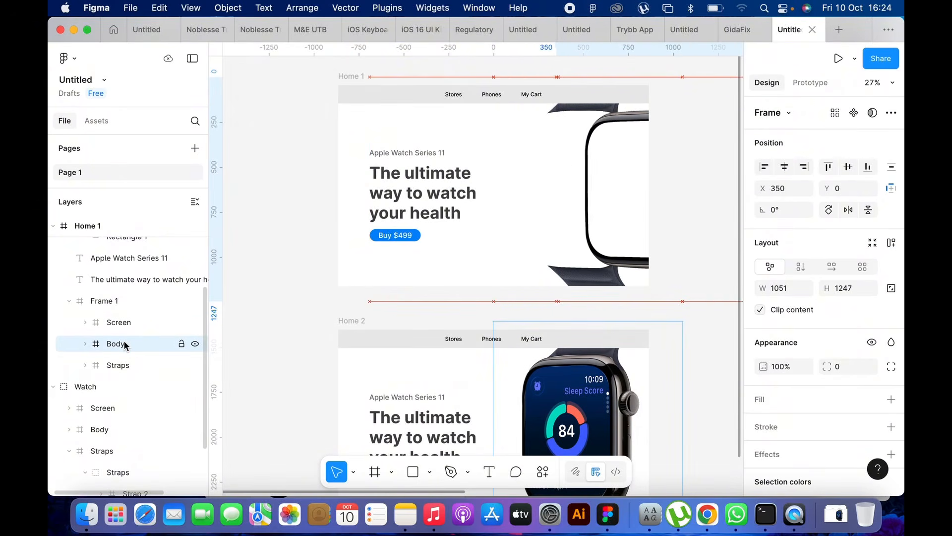
{"action": "key", "text": "shift+Right"}
{"action": "key", "text": "shift+Right"}
{"action": "key", "text": "shift+Right"}
{"action": "key", "text": "shift+Right"}
{"action": "key", "text": "shift+Right"}
{"action": "key", "text": "shift+Right"}
{"action": "key", "text": "shift+Right"}
{"action": "key", "text": "shift+Right"}
{"action": "key", "text": "shift+Right"}
{"action": "key", "text": "shift+Right"}
{"action": "key", "text": "shift+Right"}
{"action": "key", "text": "shift+Right"}
{"action": "key", "text": "shift+Right"}
{"action": "key", "text": "shift+Right"}
{"action": "key", "text": "shift+Right"}
{"action": "key", "text": "shift+Right"}
{"action": "key", "text": "shift+Right"}
{"action": "key", "text": "shift+Right"}
{"action": "key", "text": "shift+Right"}
{"action": "key", "text": "shift+Right"}
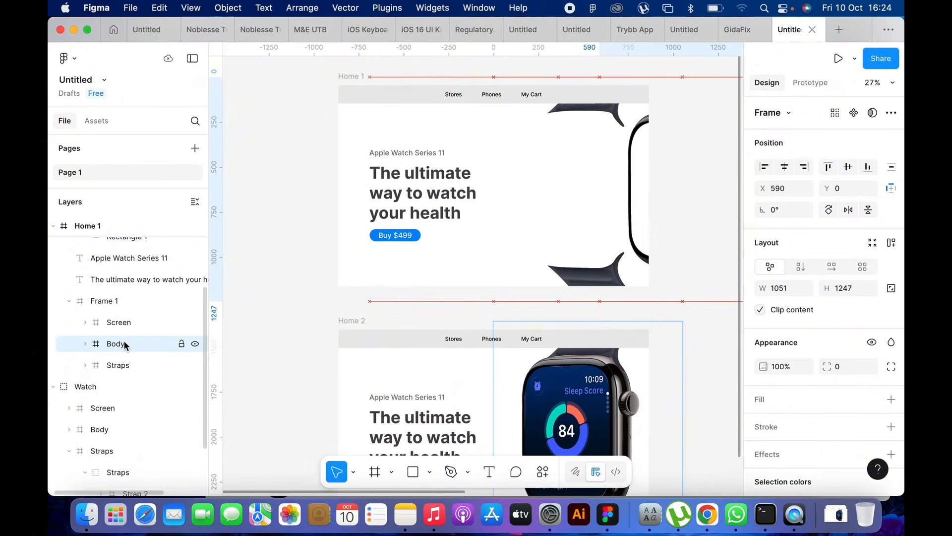
Step: Move Strap 1 inside Home 1's Straps frame vertically to Y -220, above the visible page area
{"action": "left_click", "coordinate": [85, 368]}
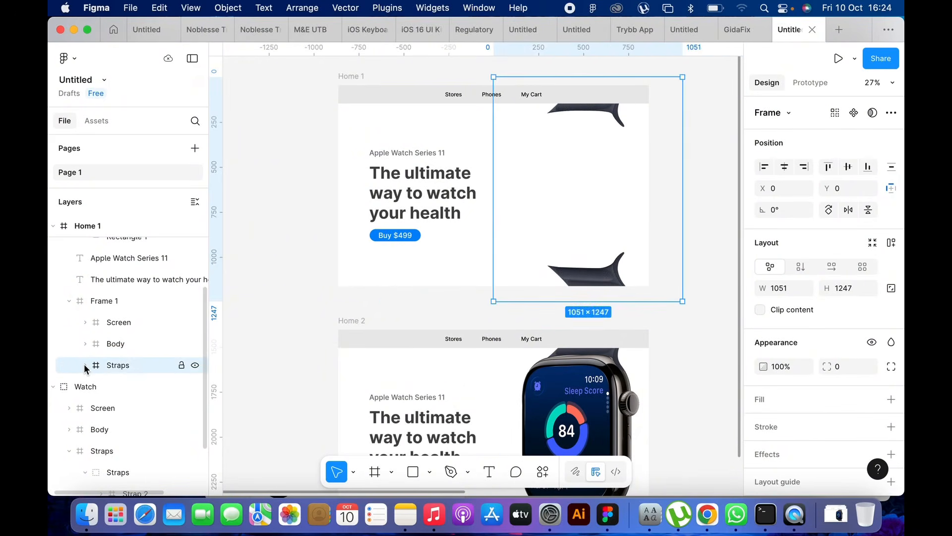
{"action": "left_click", "coordinate": [84, 366]}
{"action": "scroll", "coordinate": [121, 388], "scroll_direction": "down", "scroll_amount": 1}
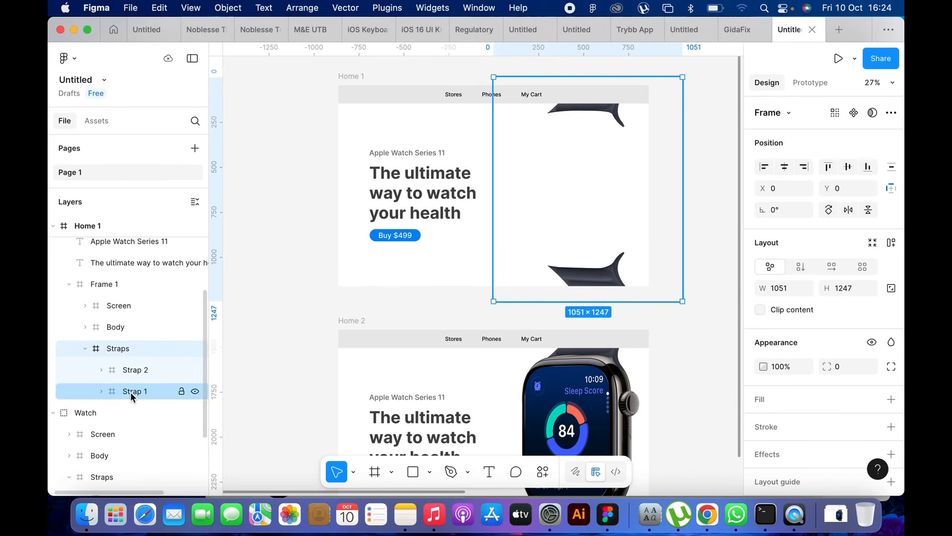
{"action": "left_click", "coordinate": [130, 392]}
{"action": "key", "text": "shift+Up"}
{"action": "key", "text": "shift+Up"}
{"action": "key", "text": "shift+Up"}
{"action": "key", "text": "shift+Up"}
{"action": "key", "text": "shift+Up"}
{"action": "key", "text": "shift+Up"}
{"action": "key", "text": "shift+Up"}
{"action": "key", "text": "shift+Up"}
{"action": "key", "text": "shift+Up"}
{"action": "key", "text": "shift+Up"}
{"action": "key", "text": "shift+Up"}
{"action": "key", "text": "shift+Up"}
{"action": "key", "text": "shift+Up"}
{"action": "key", "text": "shift+Up"}
{"action": "key", "text": "shift+Up"}
{"action": "key", "text": "shift+Up"}
{"action": "key", "text": "shift+Up"}
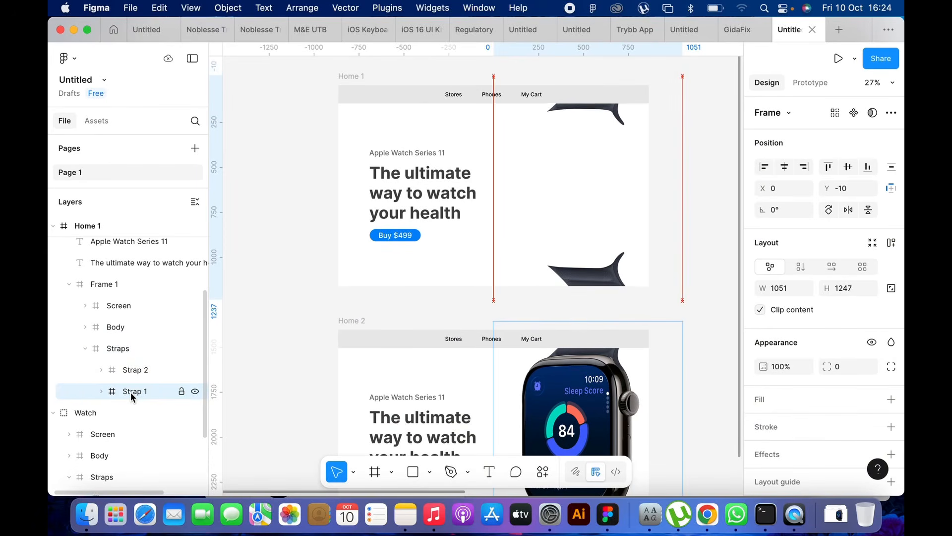
{"action": "key", "text": "shift+Up"}
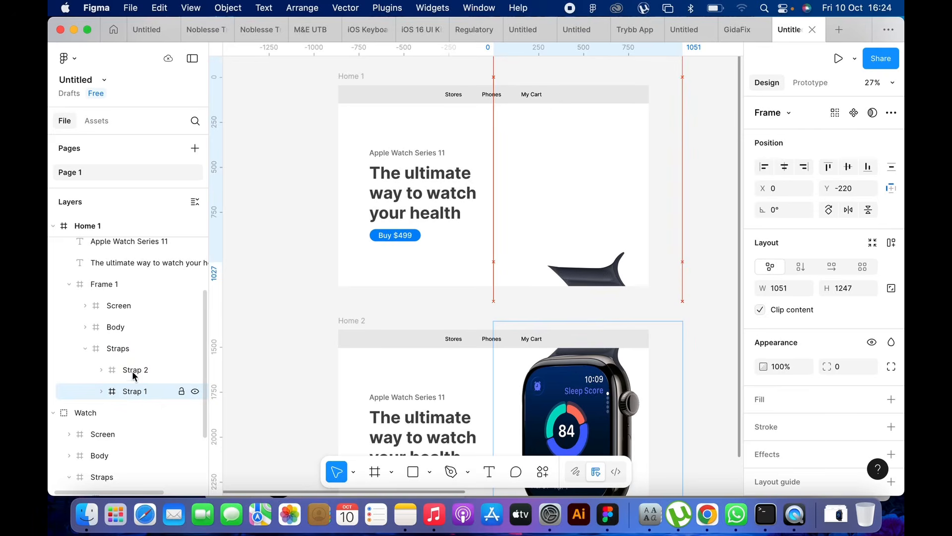
Step: Move Strap 2 inside Home 1's Straps frame vertically to Y 260, below the visible page area
{"action": "left_click", "coordinate": [135, 369]}
{"action": "key", "text": "shift+Down"}
{"action": "key", "text": "shift+Down"}
{"action": "key", "text": "shift+Down"}
{"action": "key", "text": "shift+Down"}
{"action": "key", "text": "shift+Down"}
{"action": "key", "text": "shift+Down"}
{"action": "key", "text": "shift+Down"}
{"action": "key", "text": "shift+Down"}
{"action": "key", "text": "shift+Down"}
{"action": "key", "text": "shift+Down"}
{"action": "key", "text": "shift+Down"}
{"action": "key", "text": "shift+Down"}
{"action": "key", "text": "shift+Down"}
{"action": "key", "text": "shift+Down"}
{"action": "key", "text": "shift+Down"}
{"action": "key", "text": "shift+Down"}
{"action": "key", "text": "shift+Down"}
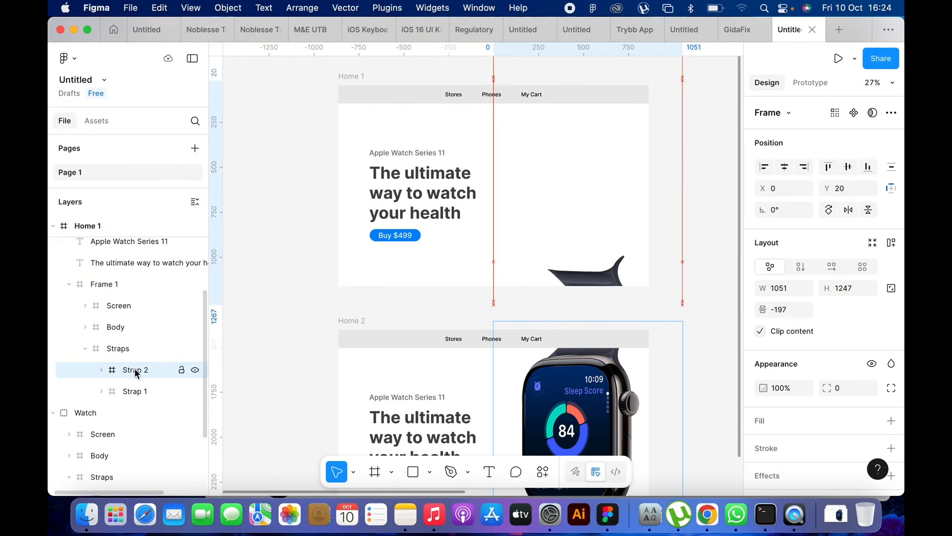
{"action": "key", "text": "shift+Down"}
{"action": "key", "text": "shift+Down"}
{"action": "key", "text": "shift+Down"}
{"action": "key", "text": "shift+Down"}
{"action": "key", "text": "shift+Down"}
{"action": "key", "text": "shift+Down"}
{"action": "key", "text": "shift+Down"}
{"action": "key", "text": "shift+Down"}
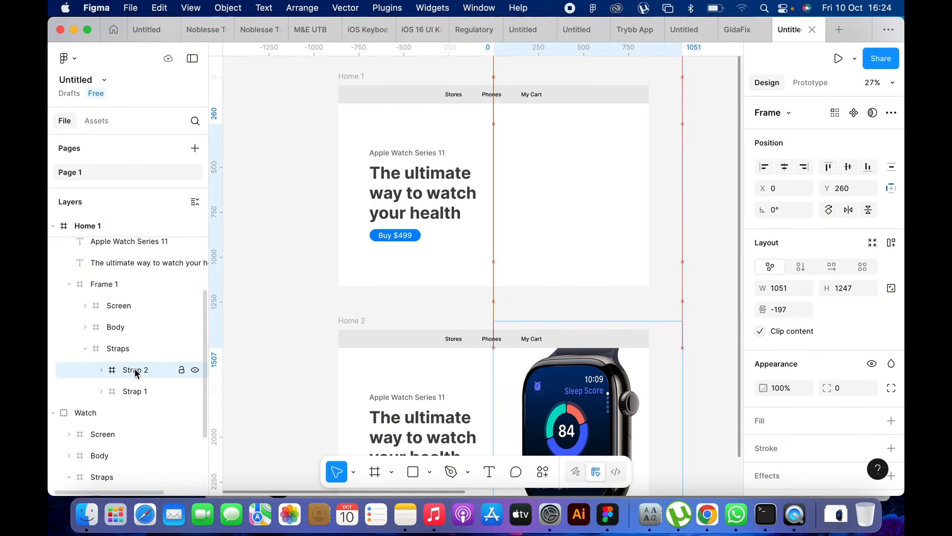
{"action": "left_click", "coordinate": [287, 261]}
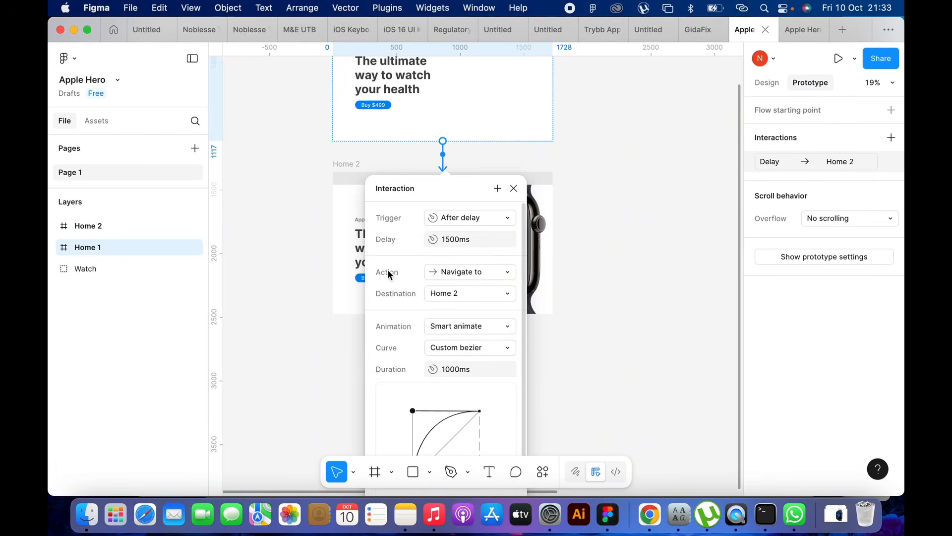
Step: Examine the animation, duration and curve settings of the delayed interaction from Home 1 to Home 2
{"action": "scroll", "coordinate": [392, 332], "scroll_direction": "down", "scroll_amount": 2}
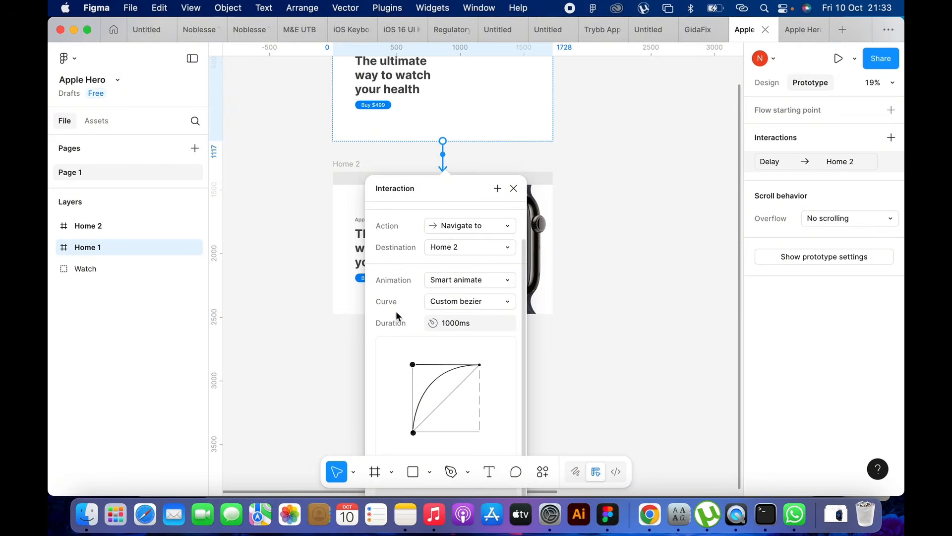
{"action": "left_click", "coordinate": [460, 301]}
{"action": "left_click", "coordinate": [448, 304]}
{"action": "scroll", "coordinate": [498, 334], "scroll_direction": "down", "scroll_amount": 2}
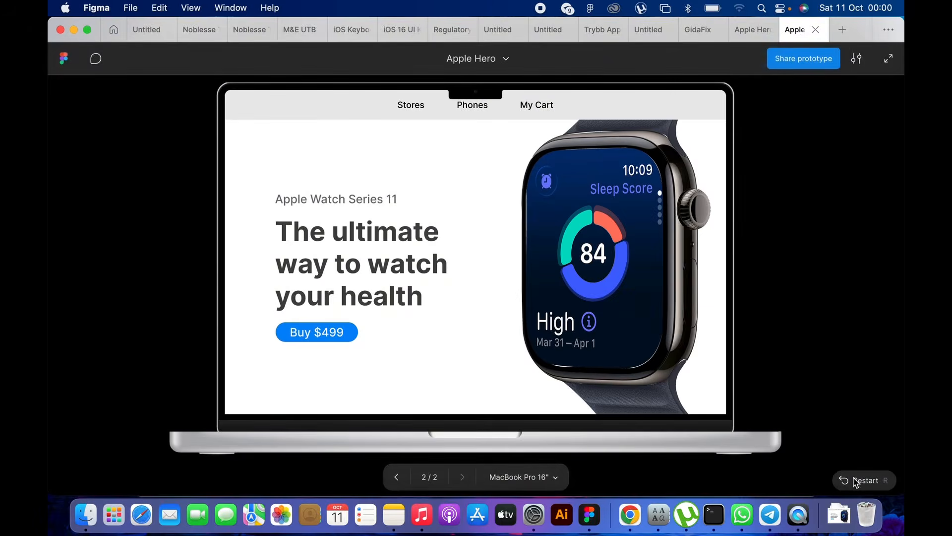
Step: Restart the Apple Hero prototype preview to replay the watch assembly animation from Home 1 to Home 2
{"action": "left_click", "coordinate": [849, 480]}
{"action": "left_click", "coordinate": [862, 481]}
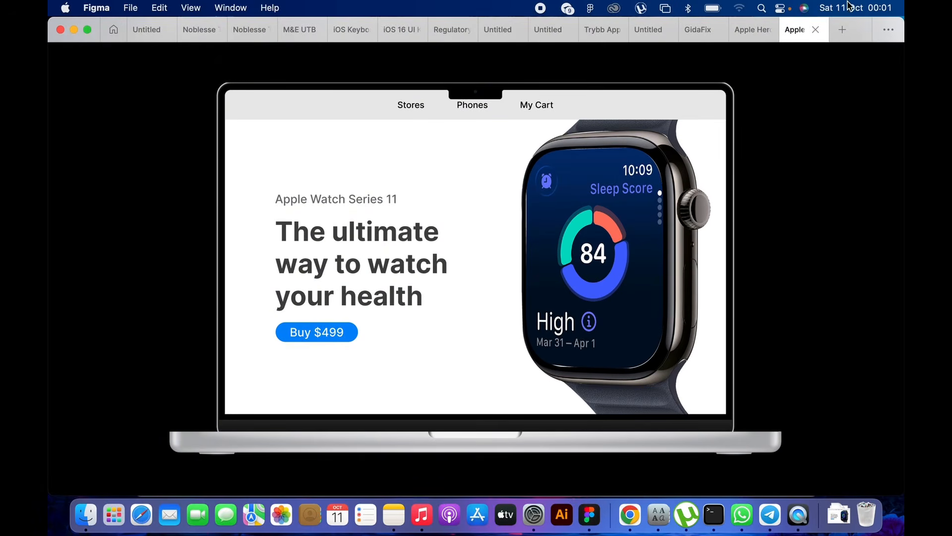
{"action": "left_click", "coordinate": [862, 481]}
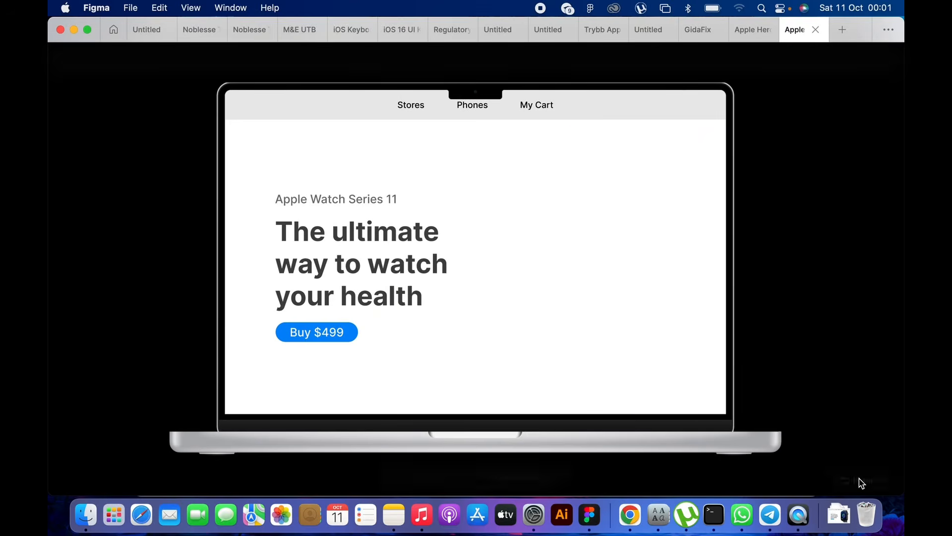